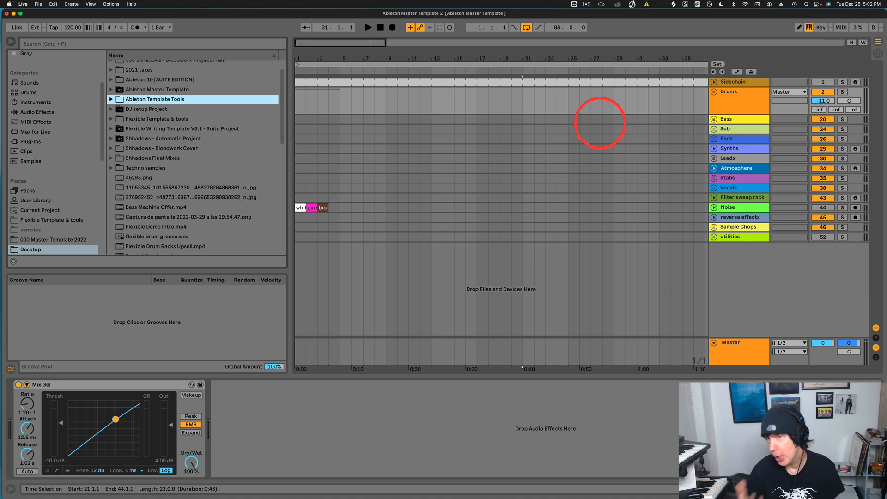
Browse the devices on the Drums group and the Bass, Sub and Atmosphere tracks.
left_click(742, 96)
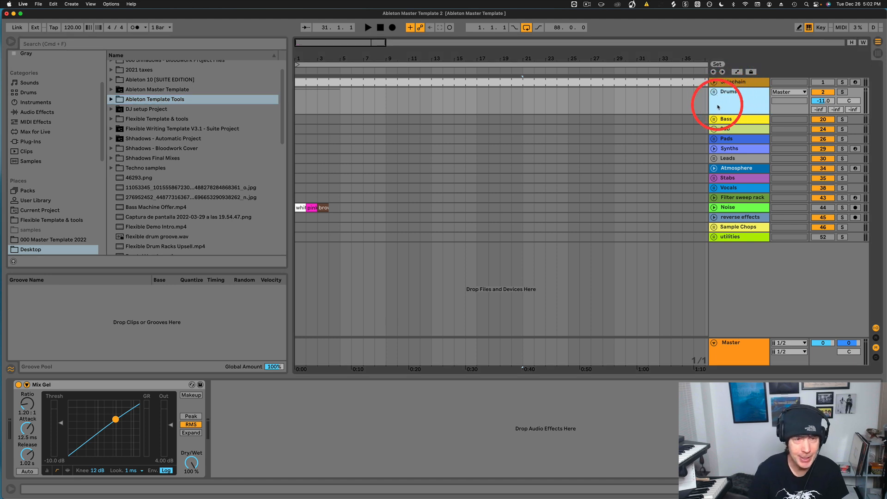
left_click(738, 119)
left_click(740, 132)
left_click(739, 169)
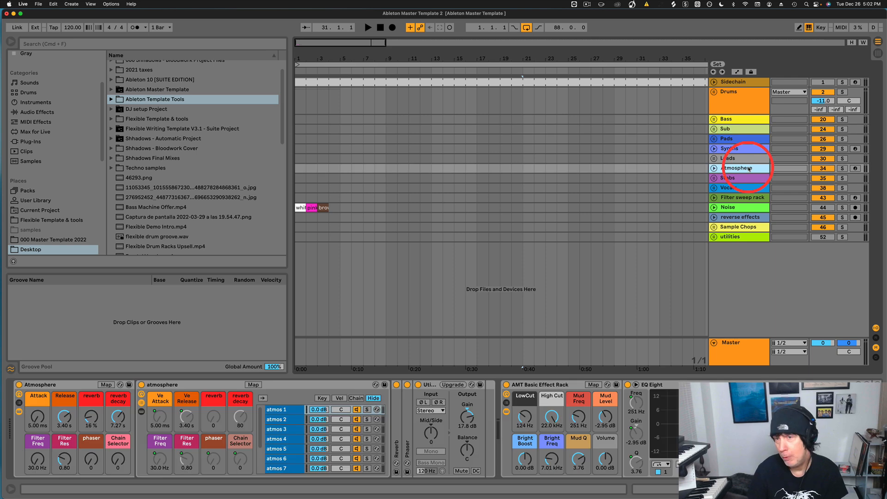
left_click(732, 97)
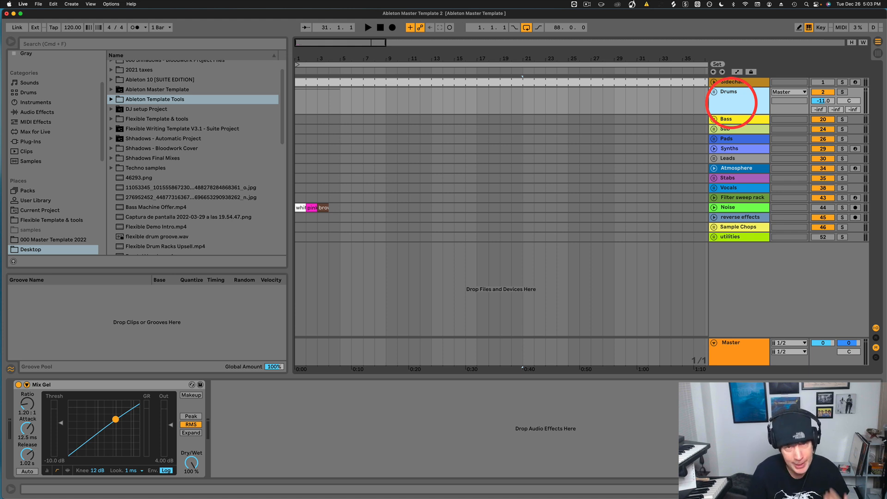
Unfold the Drums group and Drums Group 2, checking the Kick, Clap and Snare devices.
left_click(714, 92)
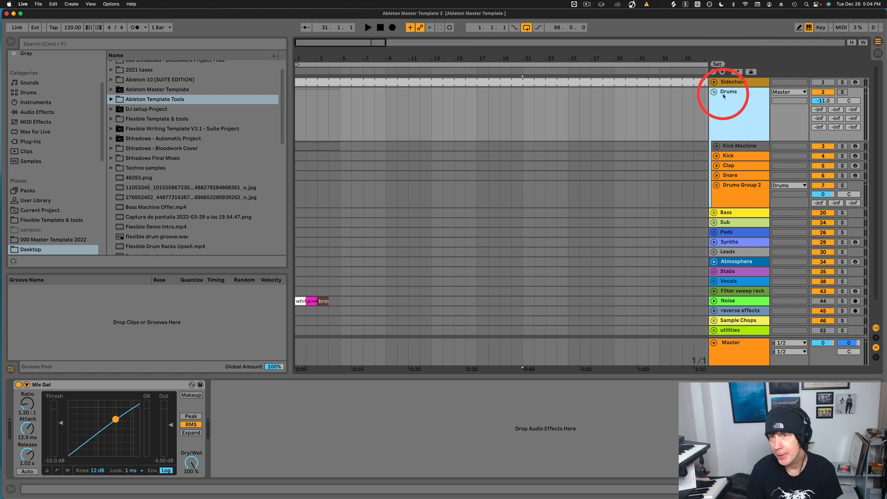
left_click(741, 158)
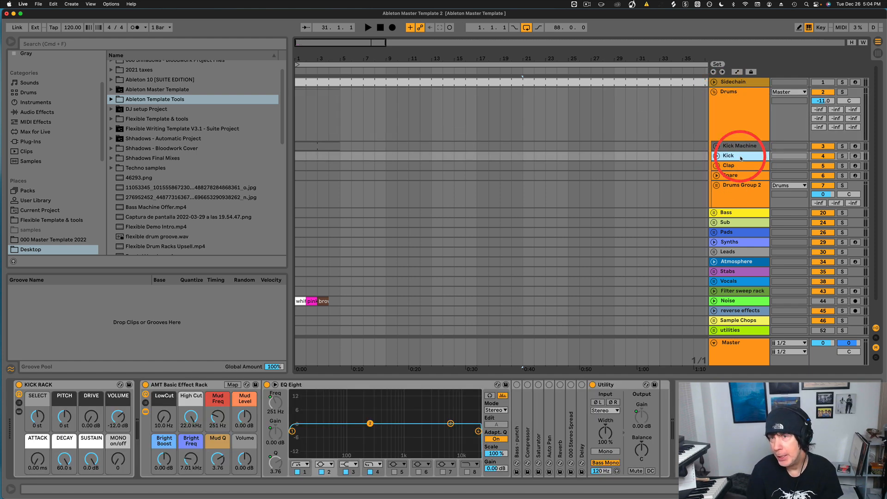
left_click(742, 166)
left_click(735, 176)
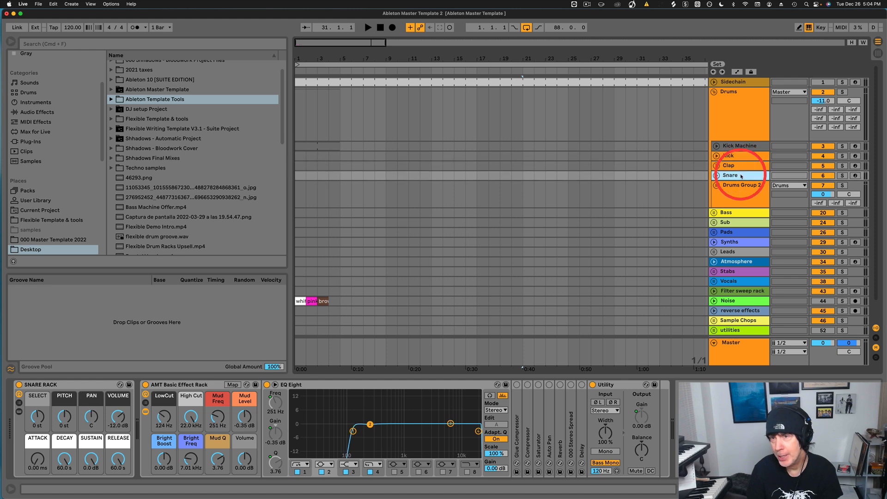
left_click(711, 188)
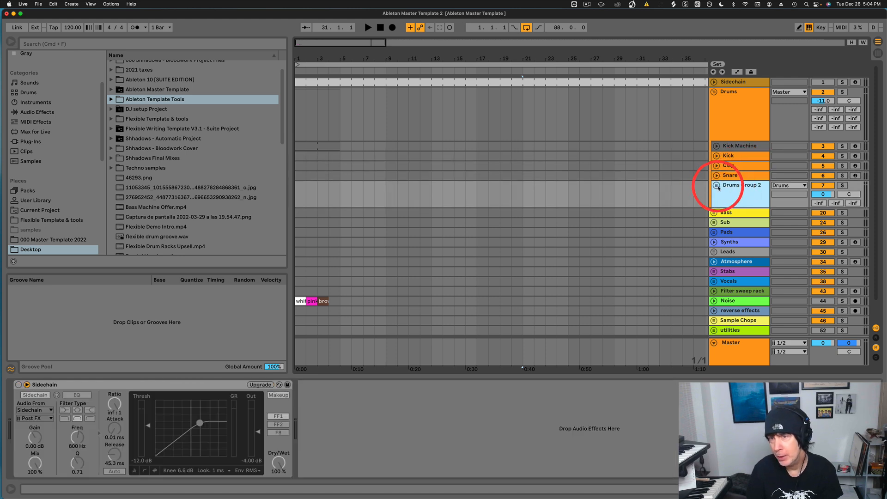
left_click(717, 186)
Browse the General Midi Kit, loops, loops 2 and loops 3 track devices.
scroll(716, 180, "down", 5)
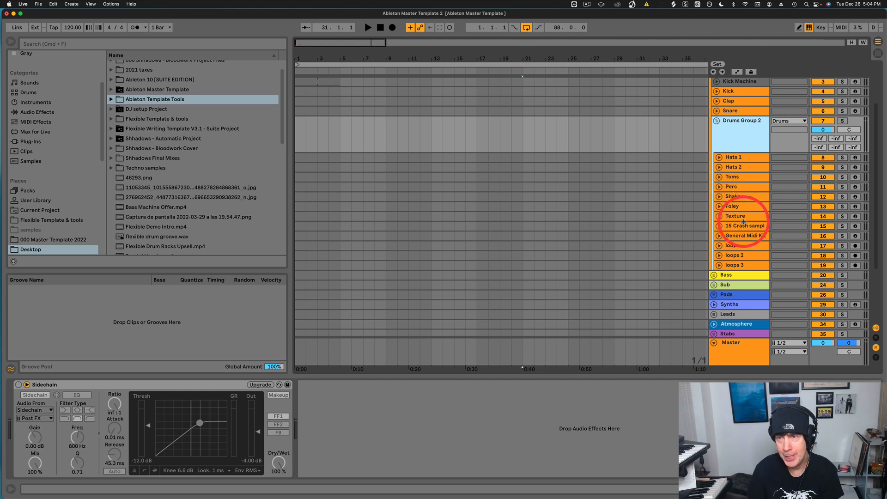
left_click(733, 238)
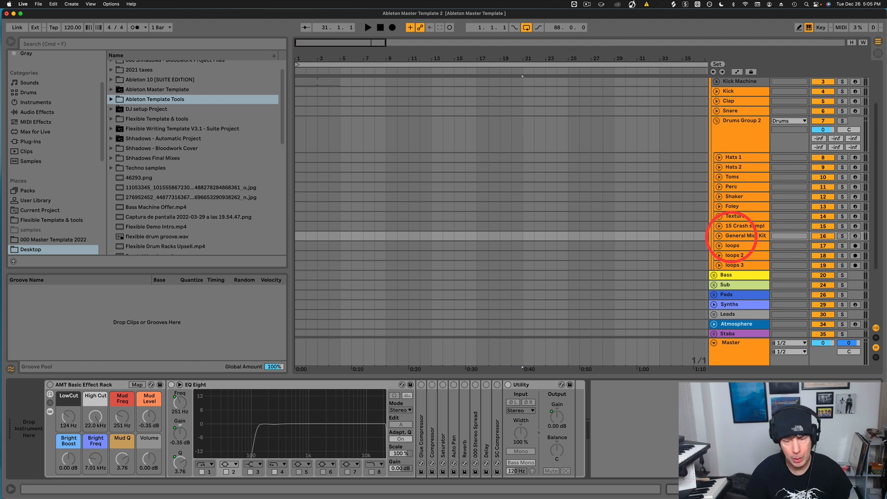
left_click(732, 245)
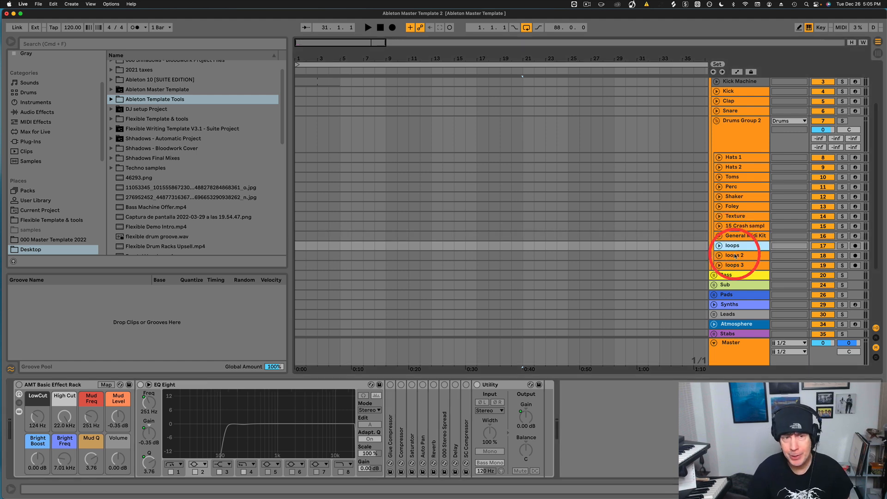
left_click(735, 256)
left_click(739, 266)
left_click(738, 257)
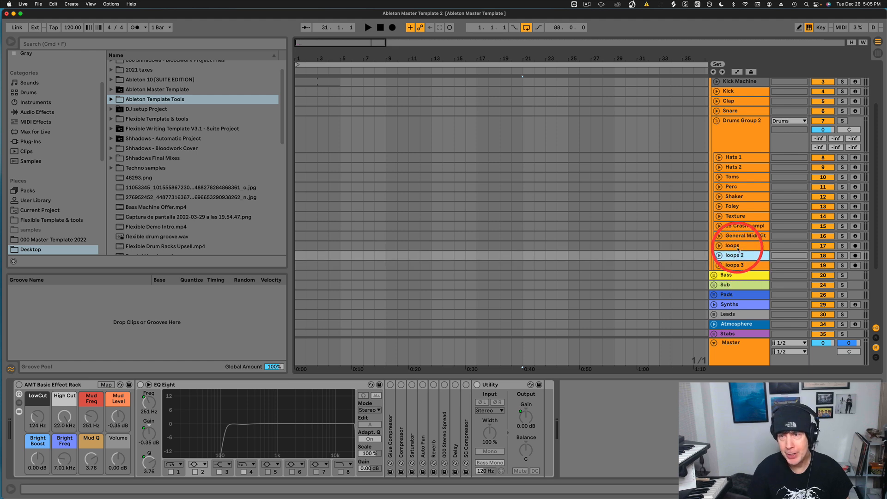
left_click(738, 248)
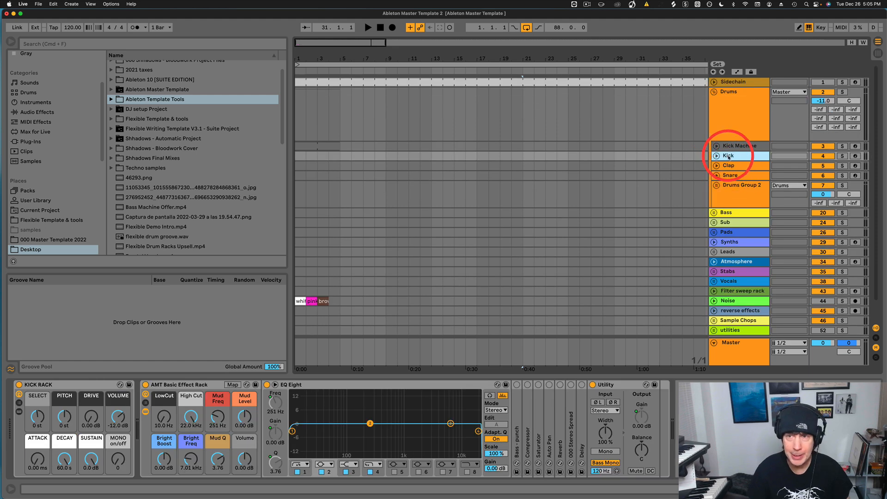
Arm the Kick track and adjust the Kick Rack's pitch, drive, sustain and decay macros.
left_click(39, 384)
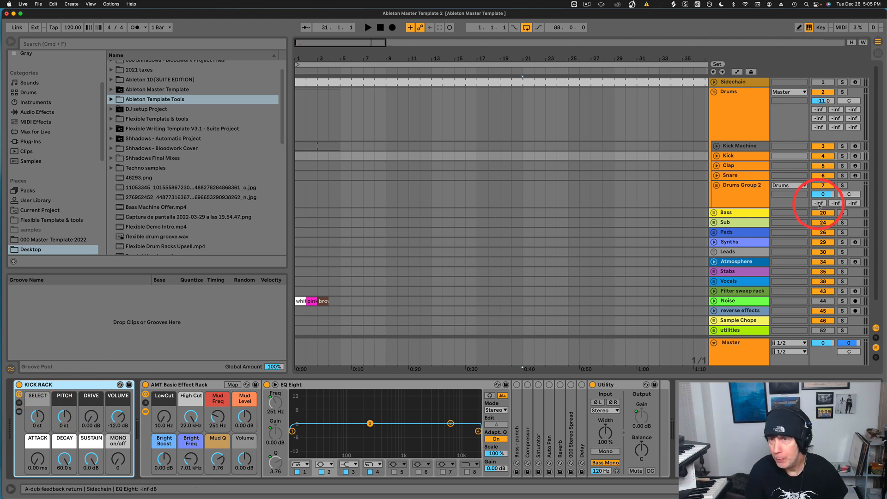
left_click(856, 157)
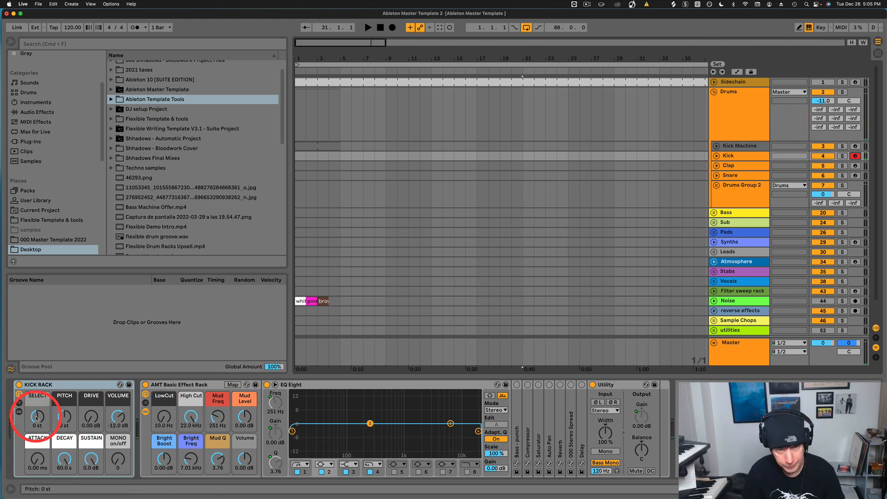
left_click_drag(38, 417, 39, 417)
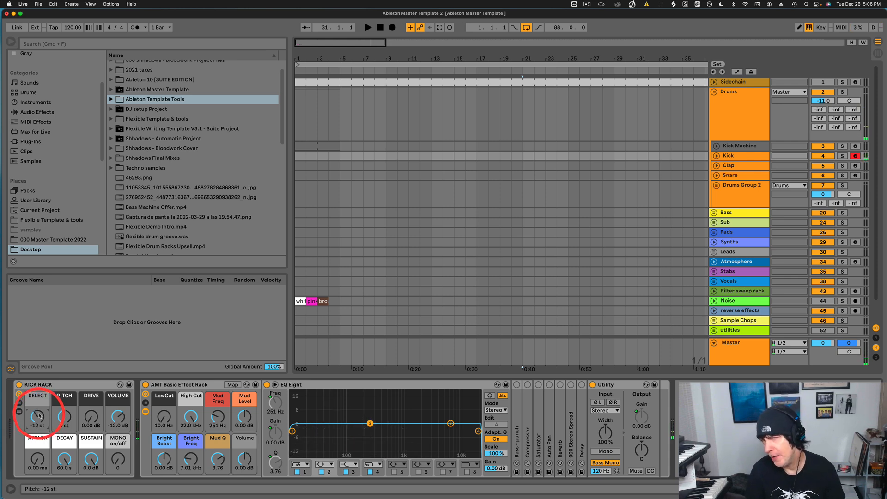
left_click_drag(39, 417, 39, 419)
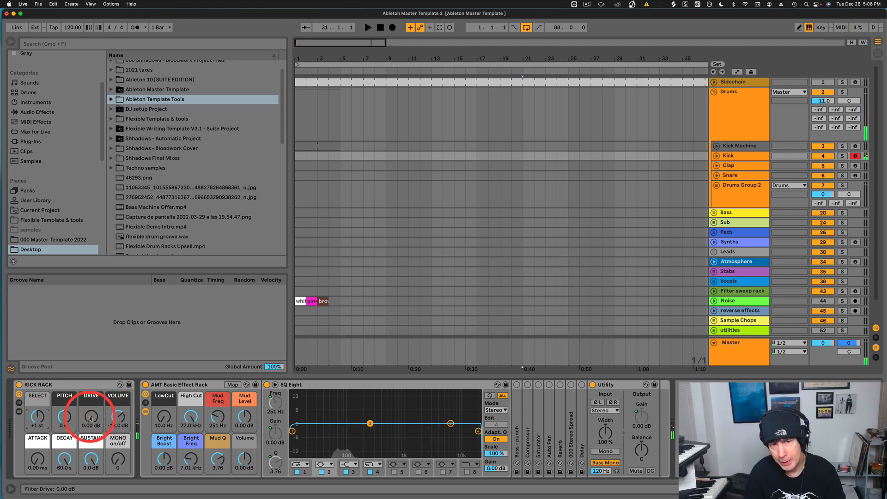
left_click_drag(91, 419, 65, 419)
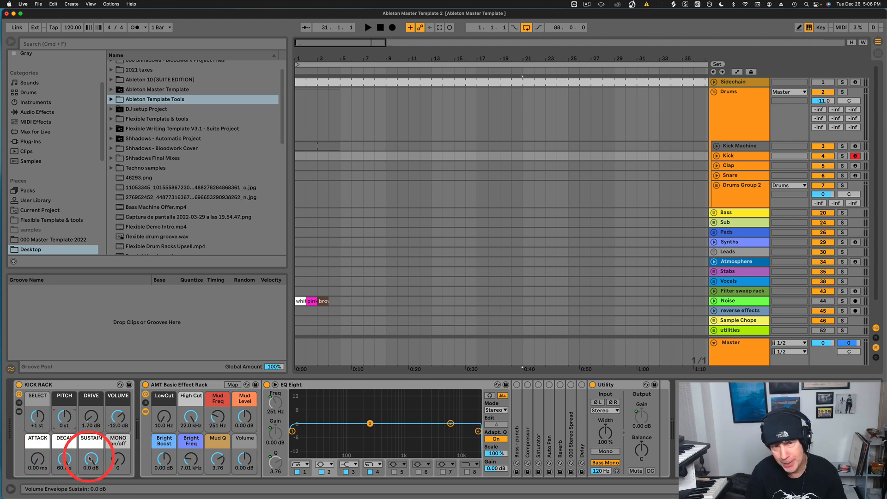
left_click_drag(91, 459, 69, 490)
left_click_drag(69, 459, 91, 441)
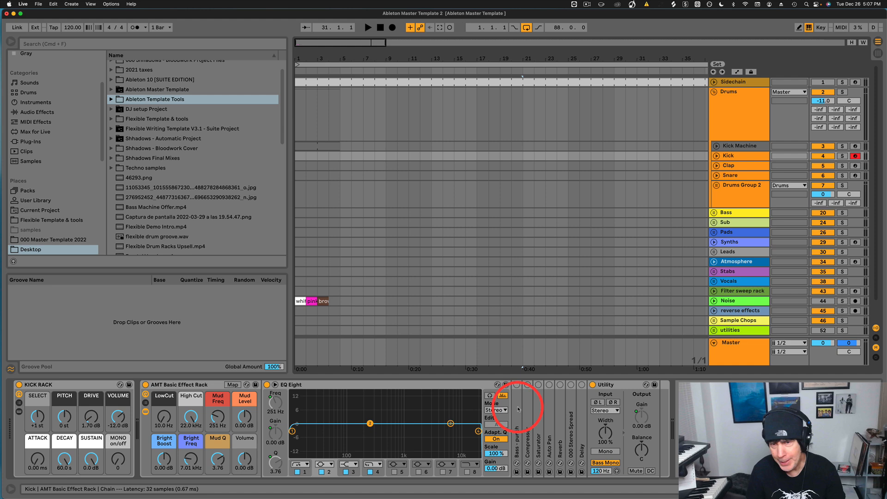
Inspect the effect rack's Bass - punch, Compressor, Auto Pan, Reverb and Stereo Spread chains.
double_click(518, 455)
double_click(568, 384)
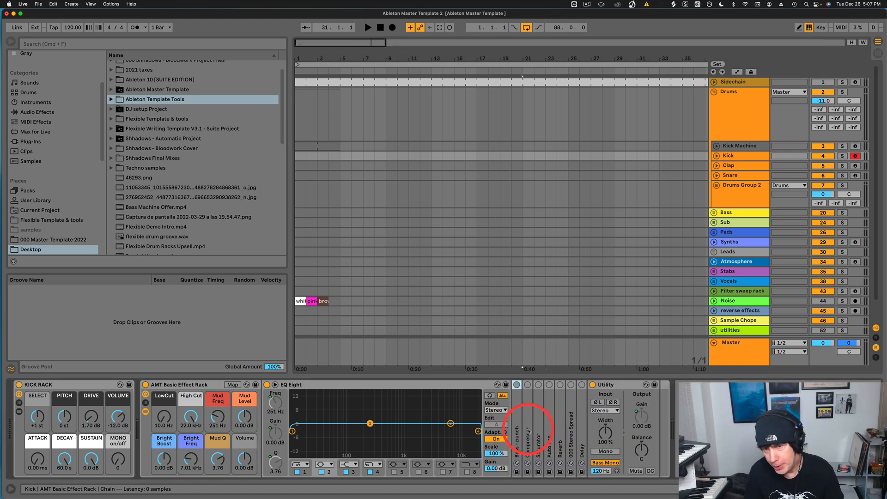
left_click(530, 425)
left_click(550, 425)
left_click(560, 423)
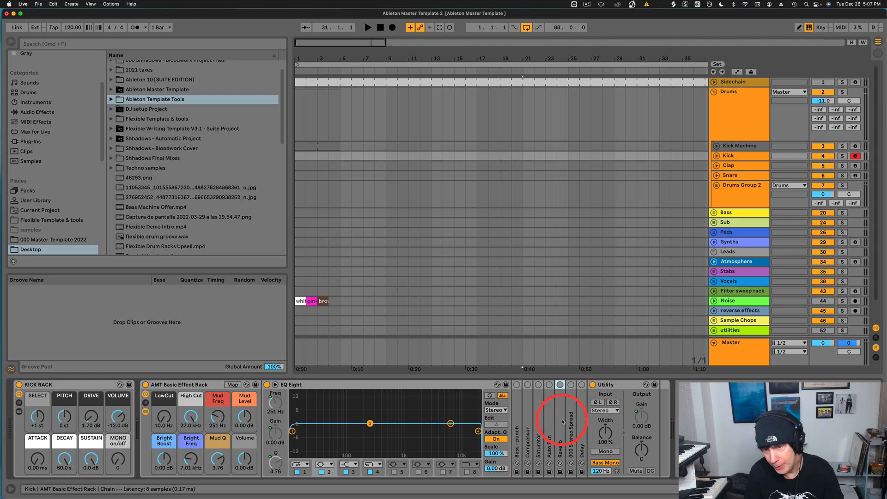
left_click(573, 421)
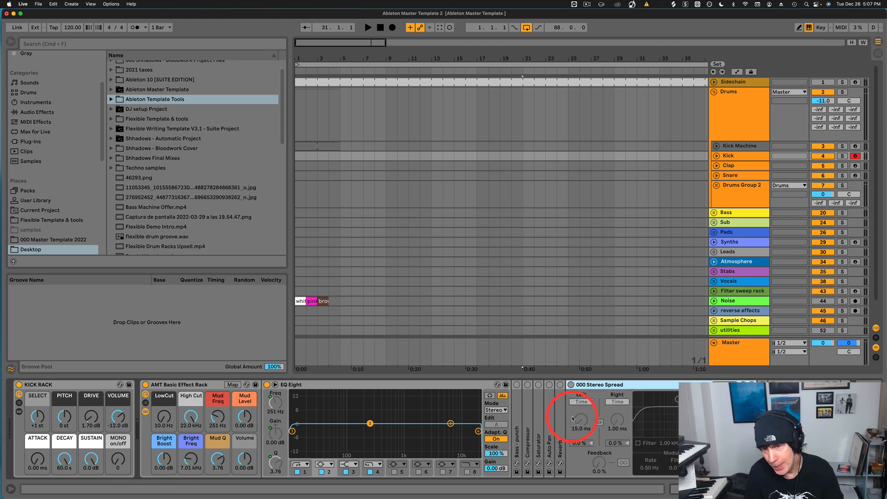
double_click(605, 384)
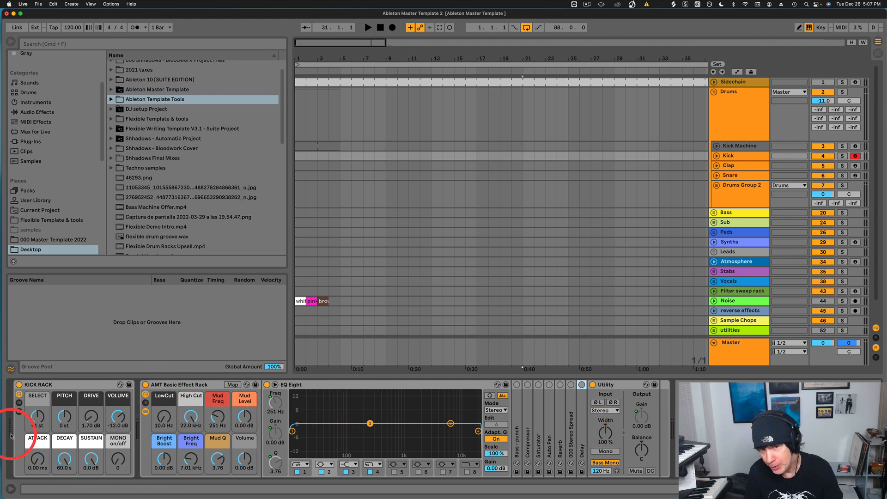
Keep LowCut at 10 Hz and sweep the mud frequency to 325 Hz.
left_click(159, 425)
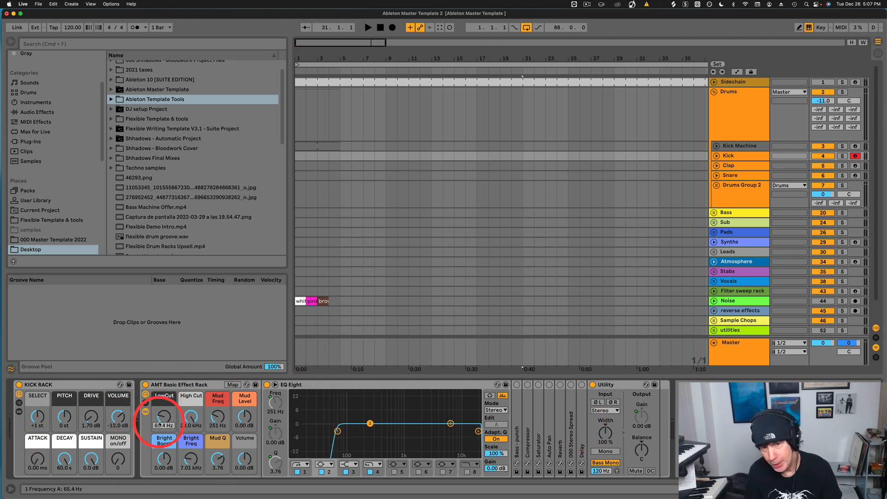
left_click_drag(159, 423, 159, 433)
left_click(191, 419)
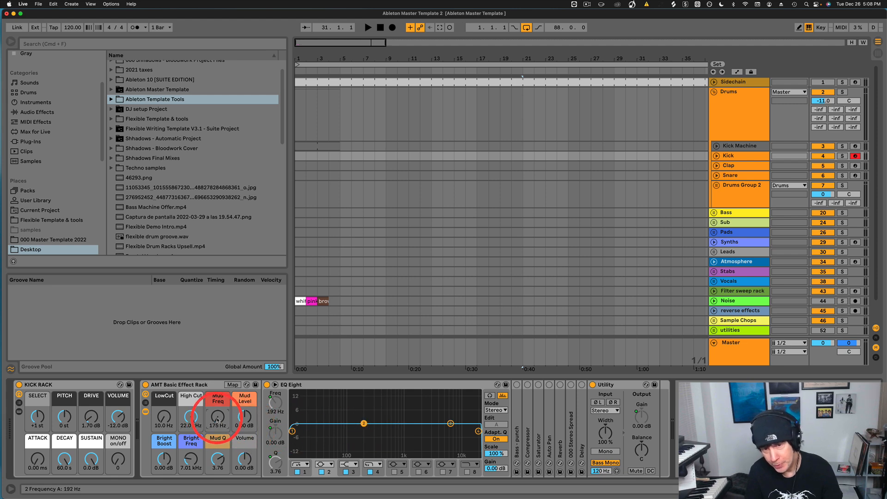
left_click_drag(218, 419, 246, 417)
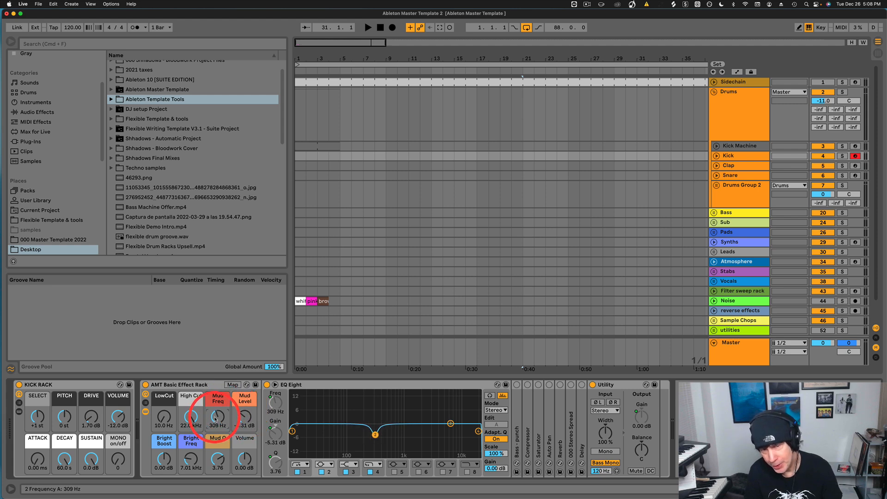
left_click_drag(215, 419, 246, 411)
Adjust the mud band, ending with Mud Q 2.06 and Mud Level 0.59 dB.
left_click_drag(164, 462, 164, 461)
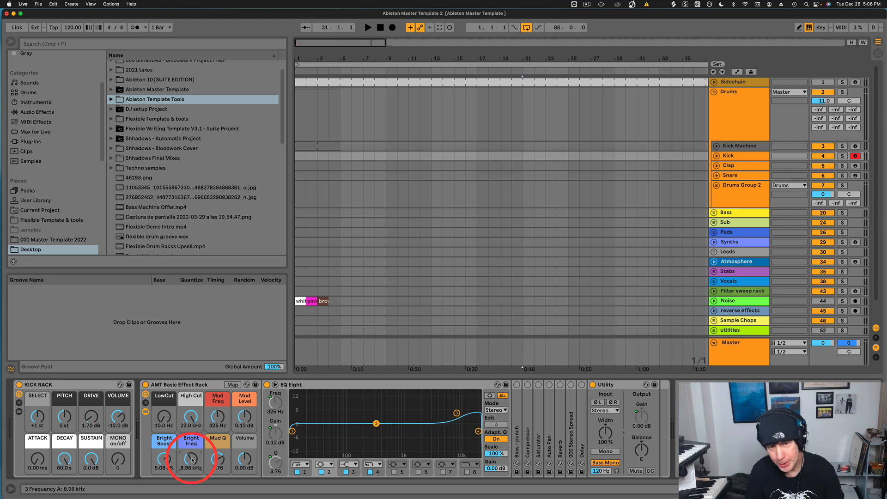
left_click_drag(167, 457, 167, 466)
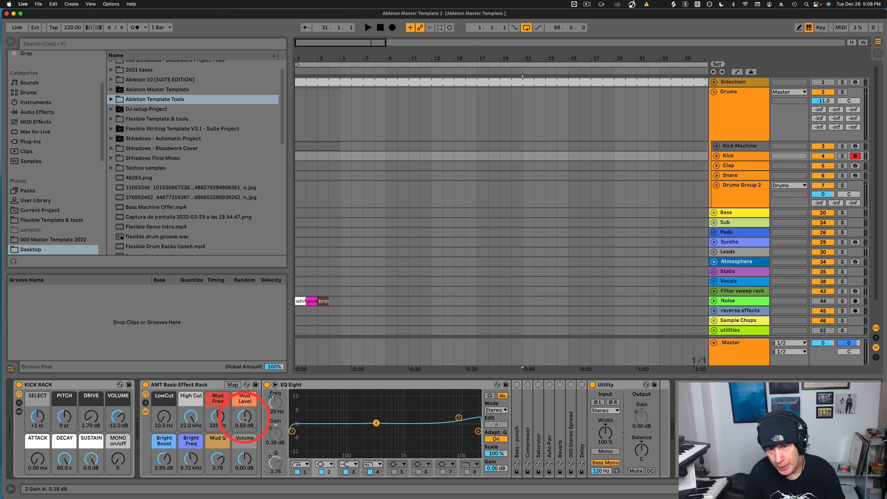
left_click_drag(245, 418, 245, 411)
left_click_drag(215, 458, 221, 460)
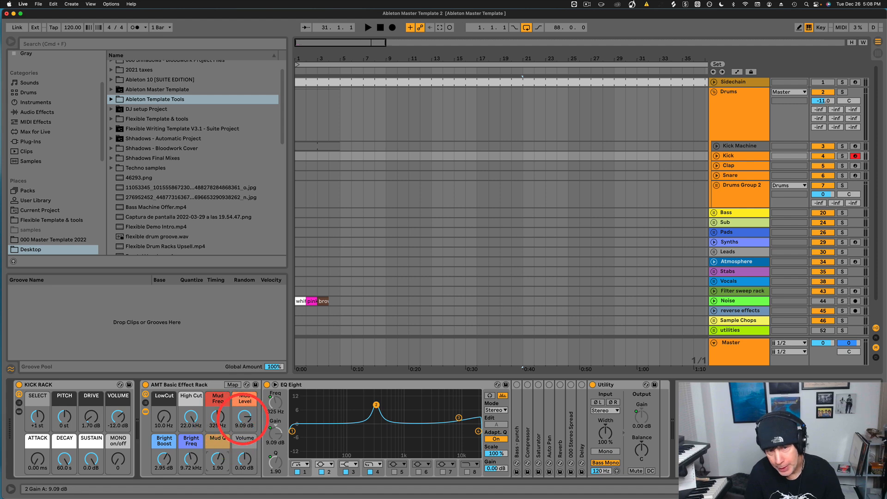
left_click_drag(243, 420, 244, 421)
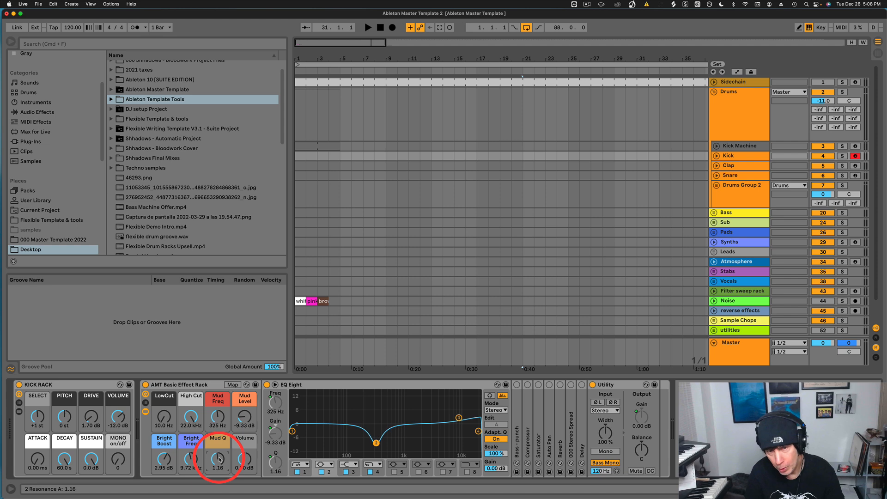
left_click_drag(219, 459, 219, 460)
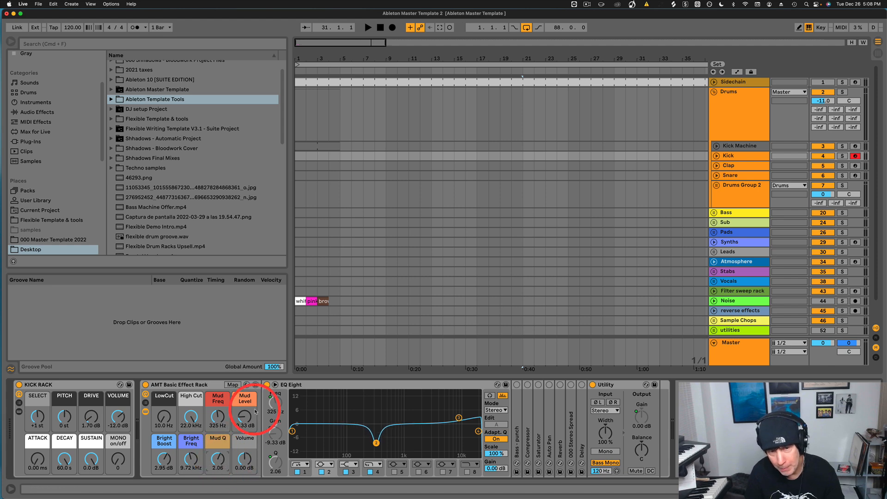
left_click_drag(244, 420, 245, 416)
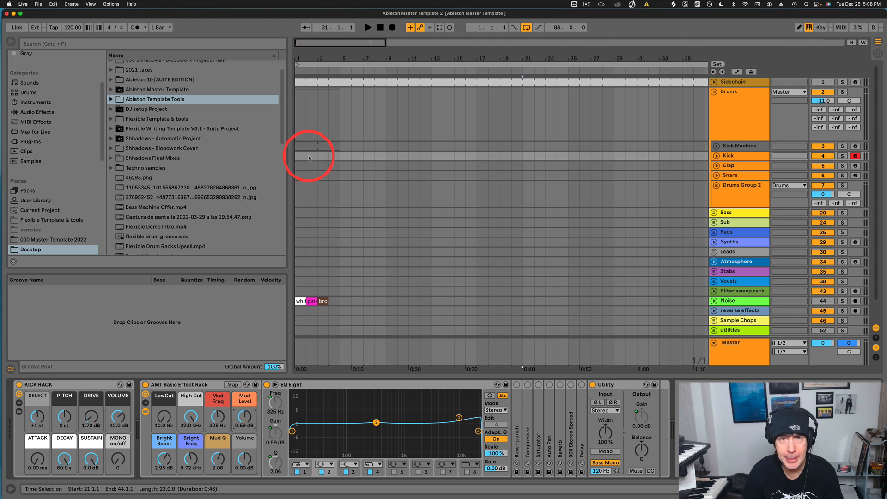
Create a two-bar MIDI clip on the Kick track, duplicate its notes and start playback.
left_click_drag(310, 157, 264, 154)
key("super+shift+m")
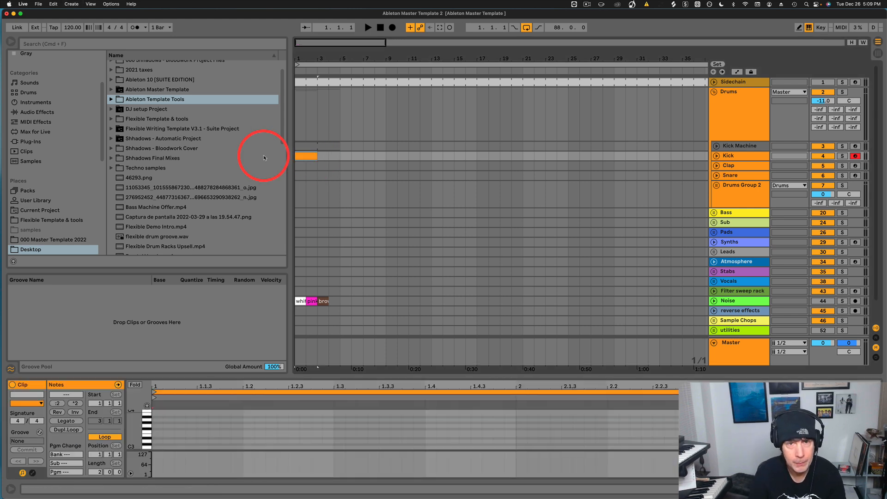
key("super+d")
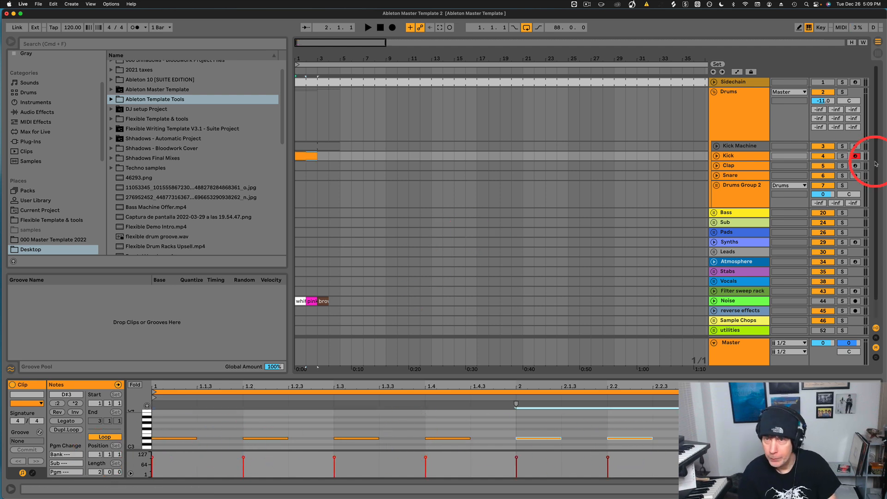
key("space")
Select all the kick notes and transpose them to F3.
mouse_move(513, 494)
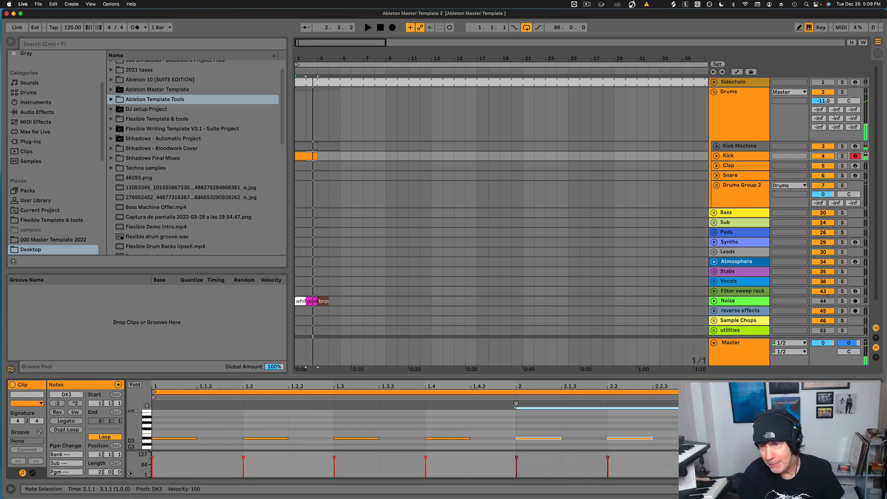
left_click_drag(816, 456, 154, 497)
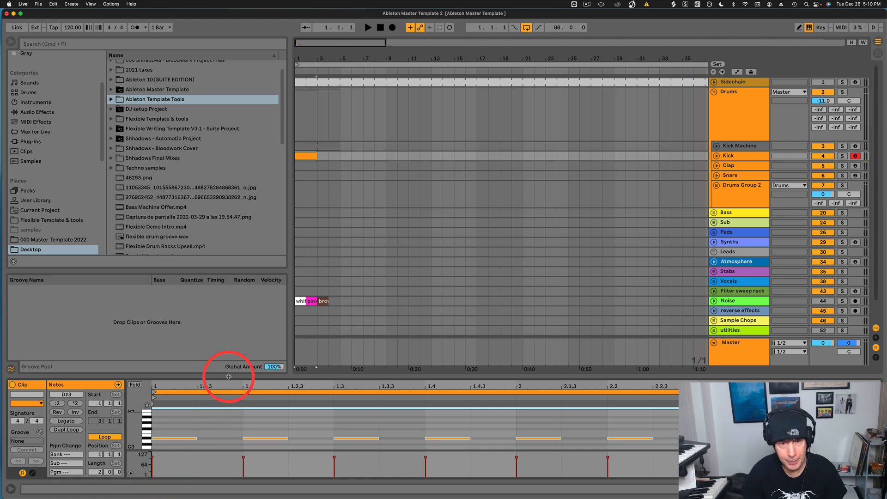
left_click(147, 405)
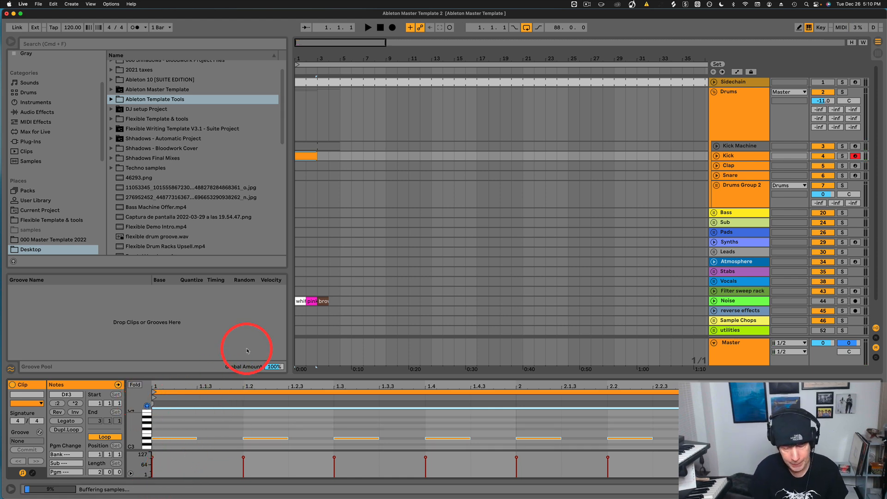
key("Up")
key("Up")
key("Up")
key("Up")
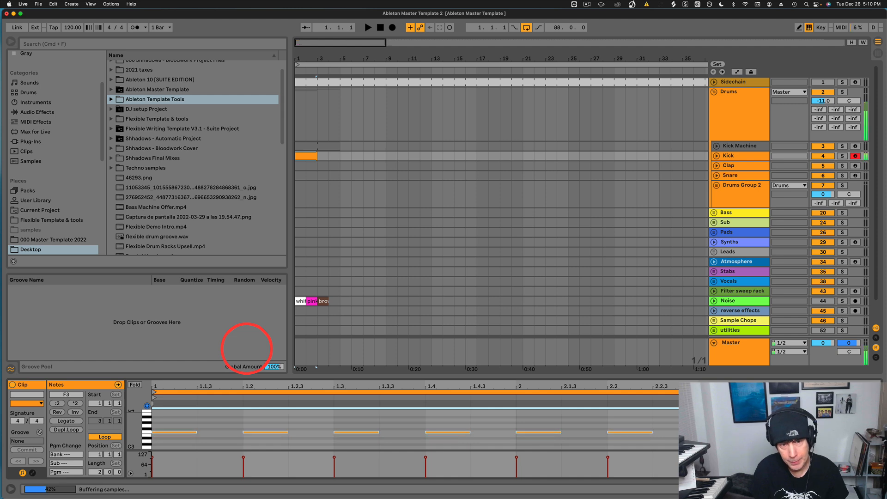
key("Up")
key("Up")
key("Down")
key("Down")
key("Down")
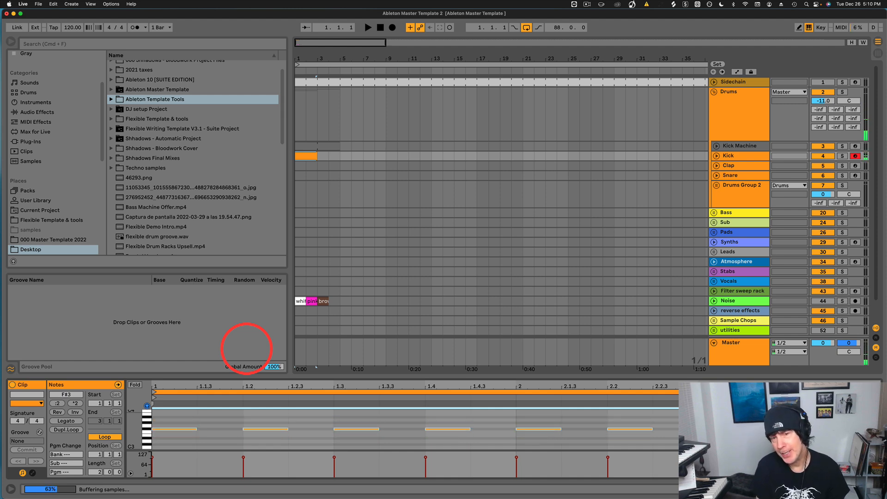
key("Down")
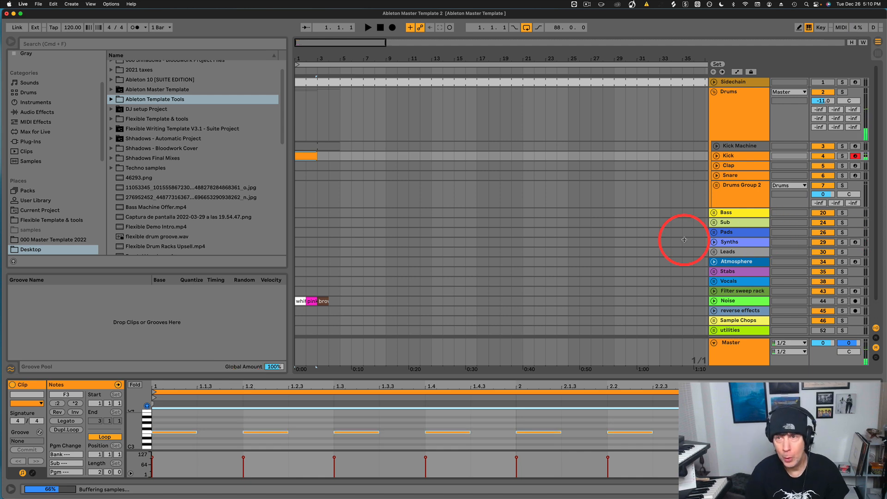
Turn the Kick Rack's SELECT pitch macro to -30 st during playback.
left_click(733, 156)
left_click(37, 417)
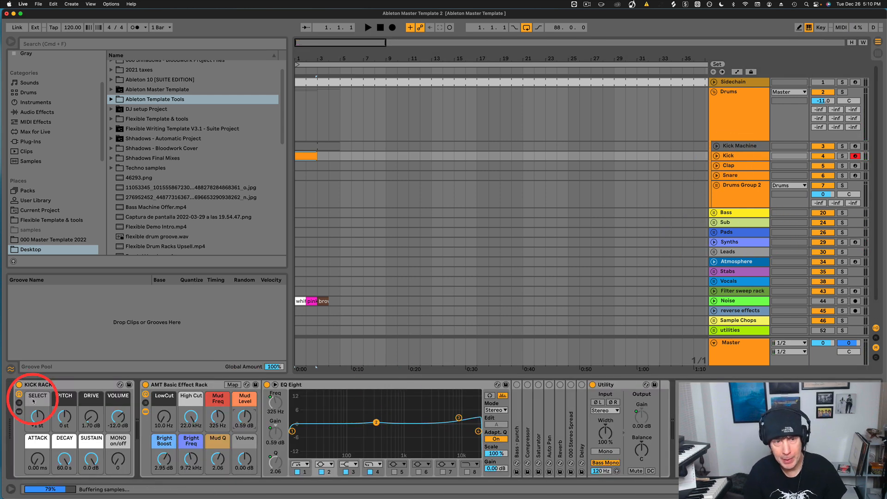
key("space")
left_click_drag(37, 418, 32, 420)
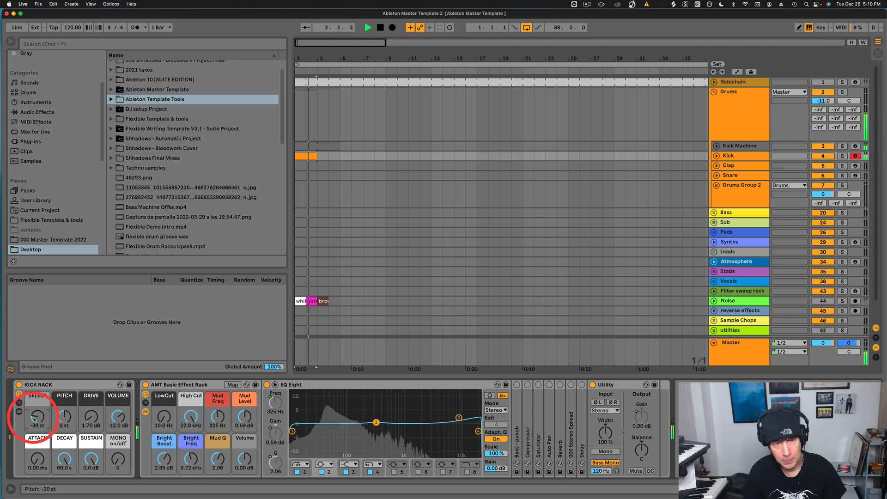
key("space")
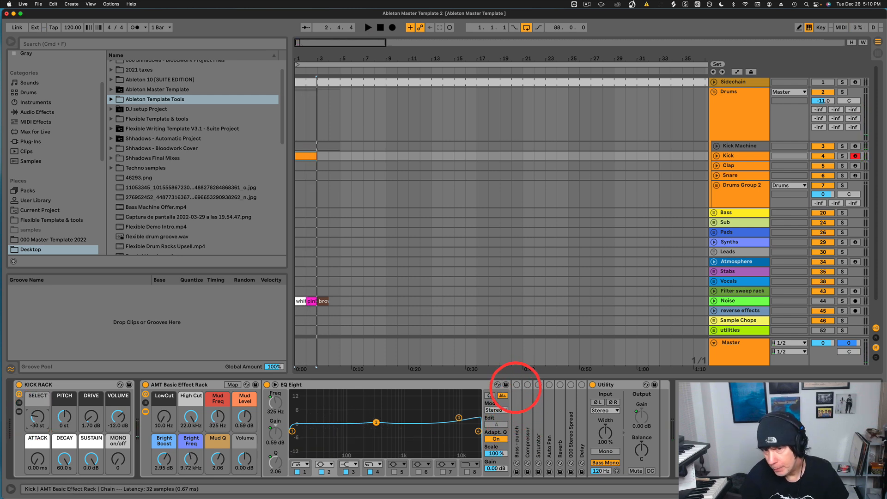
key("space")
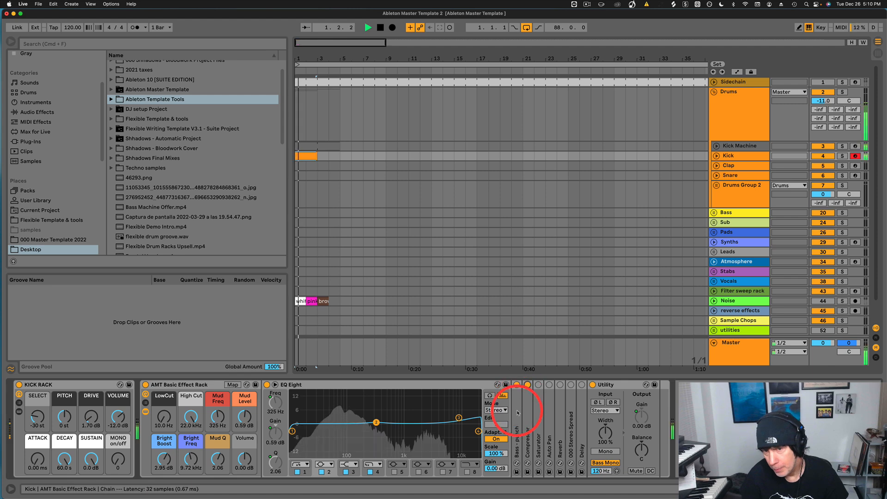
Loop the two-bar Kick clip and raise the Bass - punch compressor's makeup to 3.02 dB.
double_click(517, 413)
left_click_drag(575, 460, 575, 461)
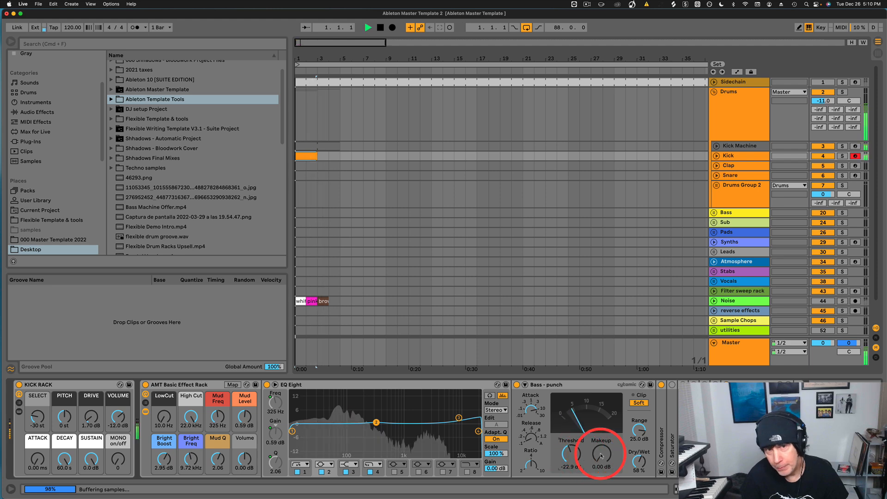
key("space")
left_click(307, 156)
key("super+l")
key("space")
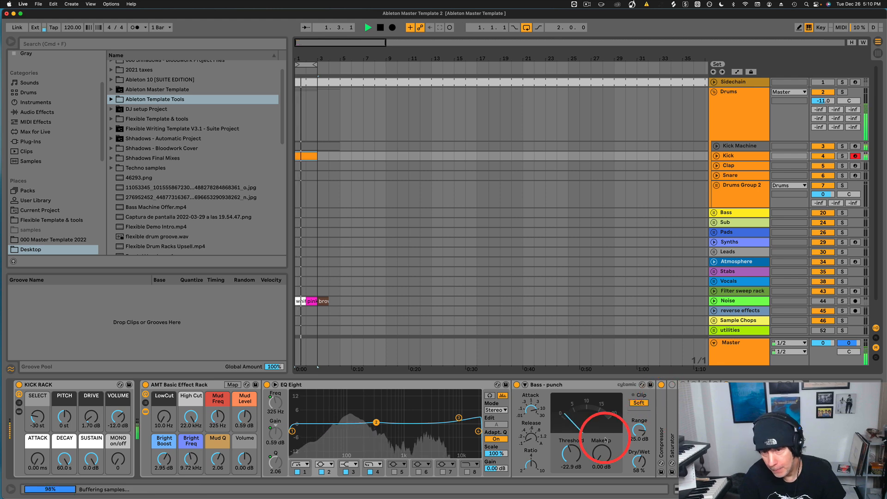
left_click_drag(602, 458, 601, 456)
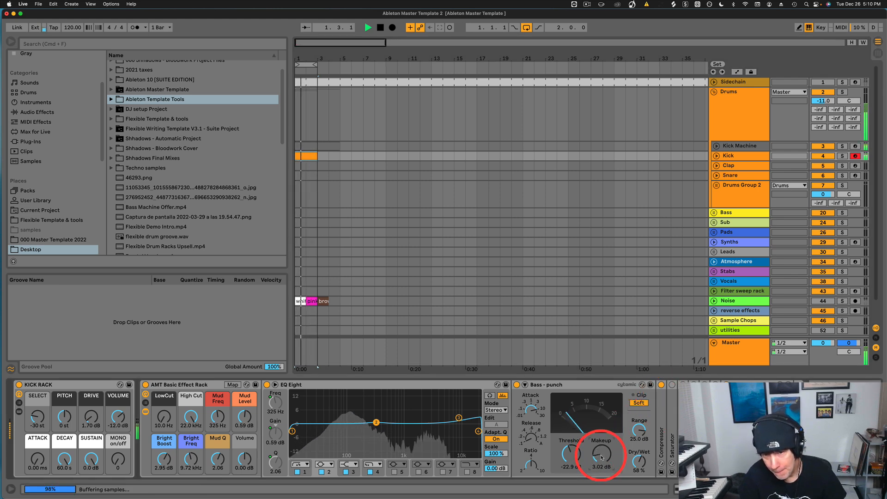
Check the second compressor, then raise the Kick Rack's DRIVE macro to 7.37 dB.
double_click(661, 413)
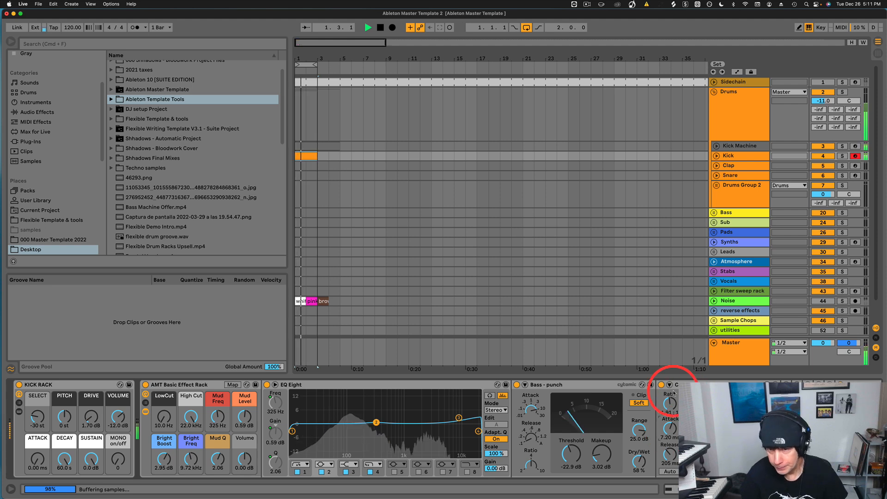
double_click(689, 386)
left_click(580, 387)
left_click(673, 429)
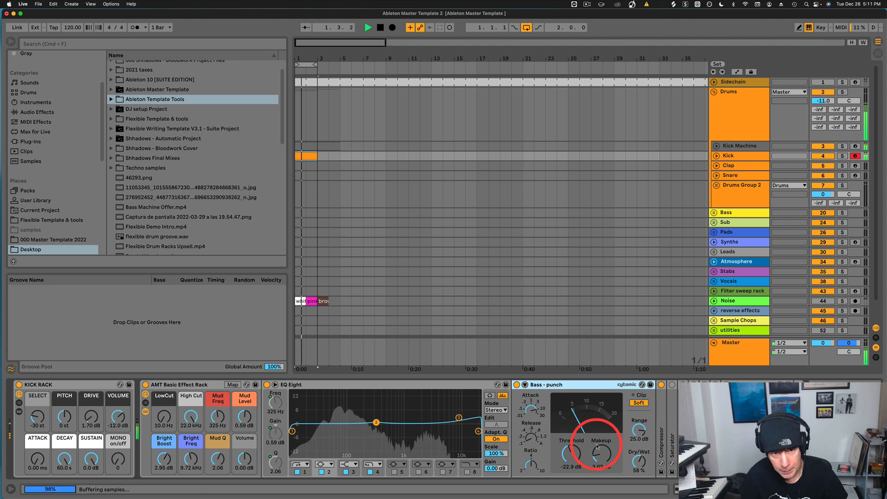
left_click(91, 415)
left_click_drag(91, 417, 91, 419)
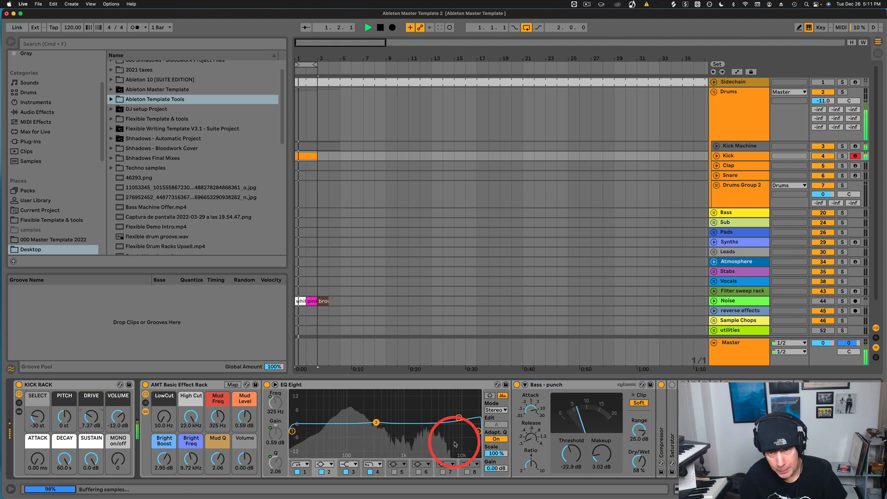
Set the Saturator's drive to 5.14 dB and enable soft clipping.
double_click(674, 425)
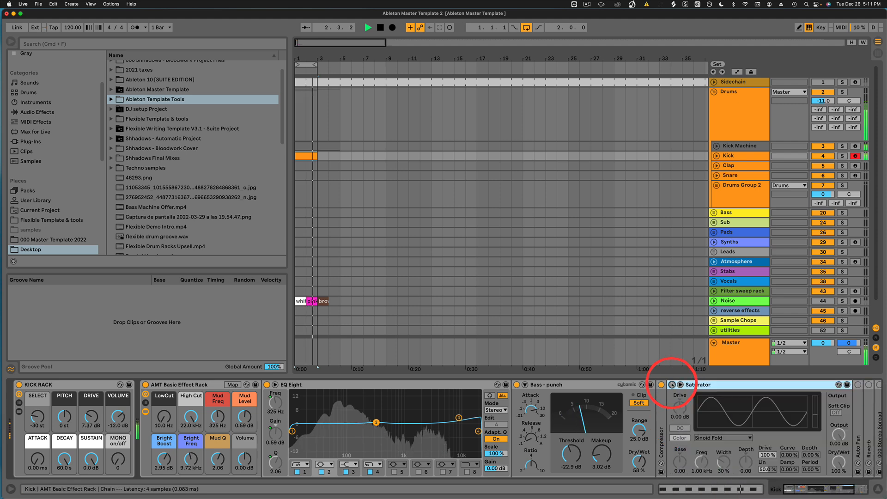
left_click_drag(681, 410, 681, 409)
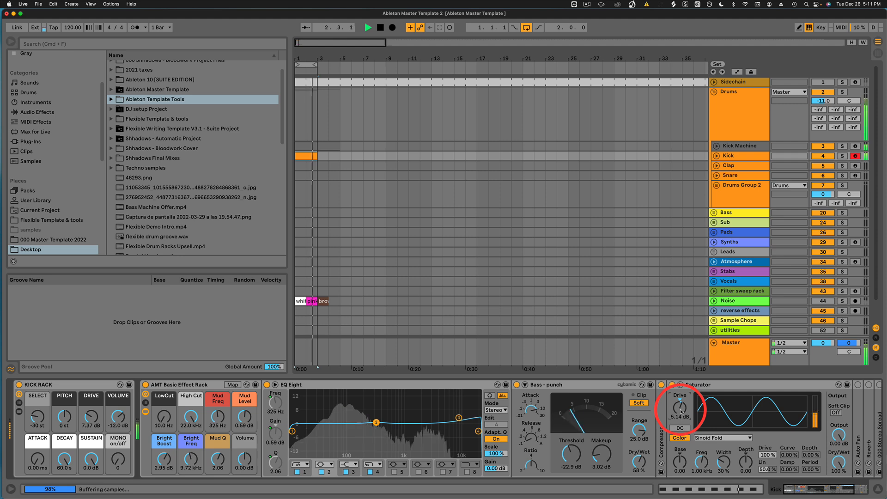
left_click(836, 412)
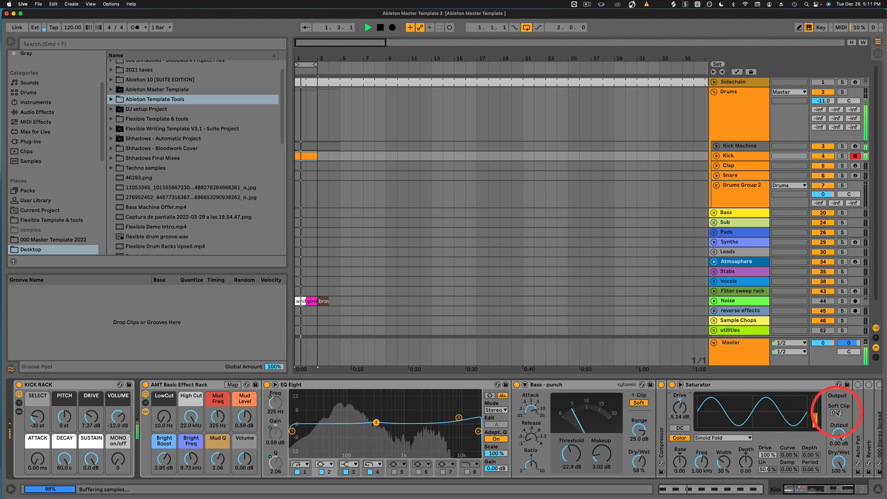
scroll(790, 426, "right", 5)
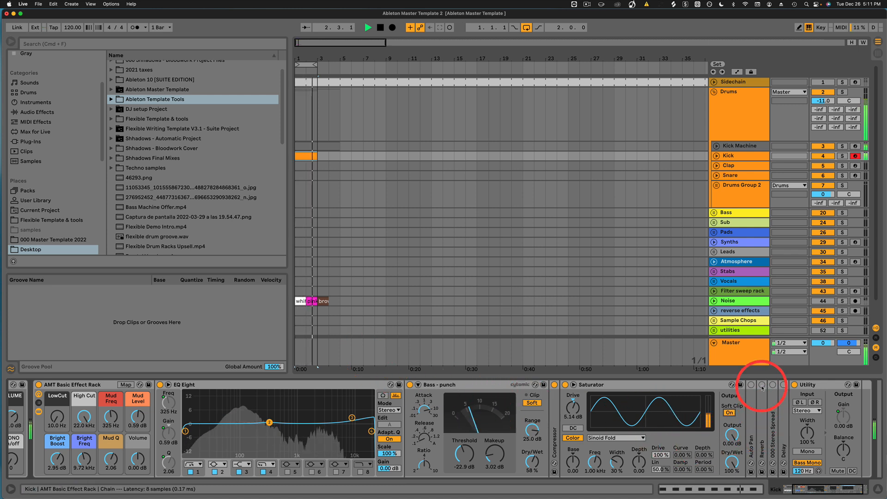
Turn on the Reverb, inspect the Stereo Spread device, then scroll back and stop playback.
double_click(763, 410)
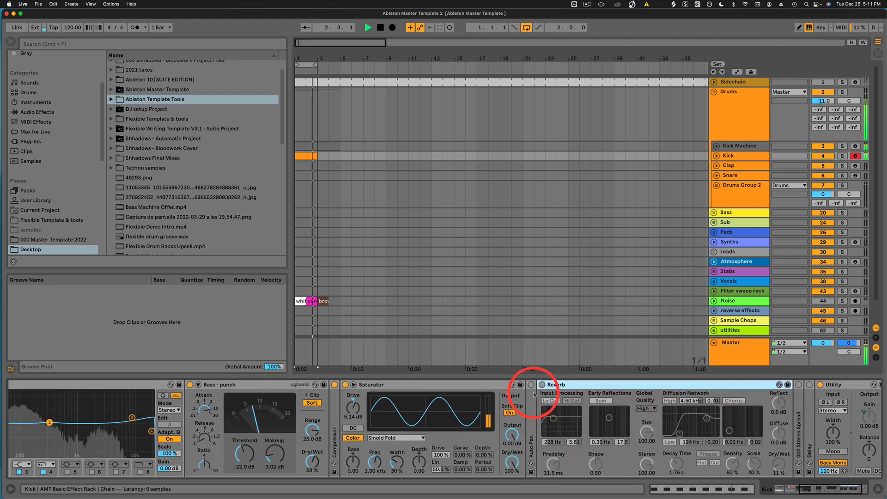
left_click(543, 385)
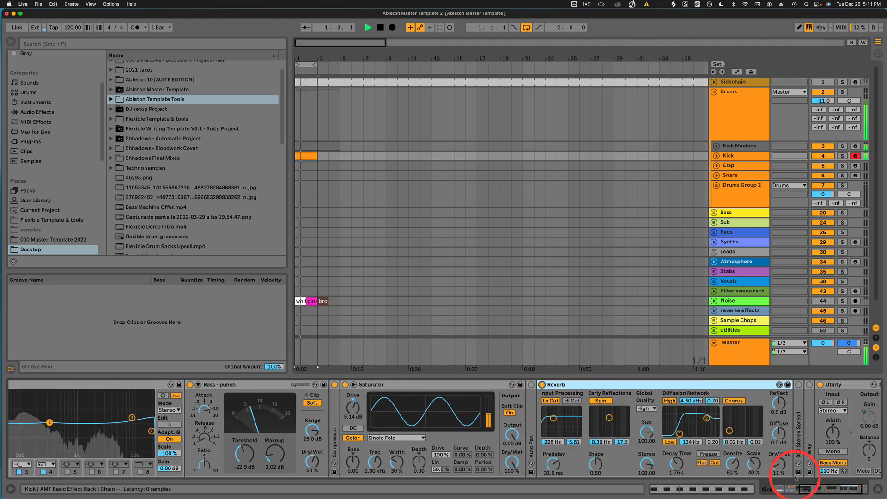
scroll(777, 464, "up", 3)
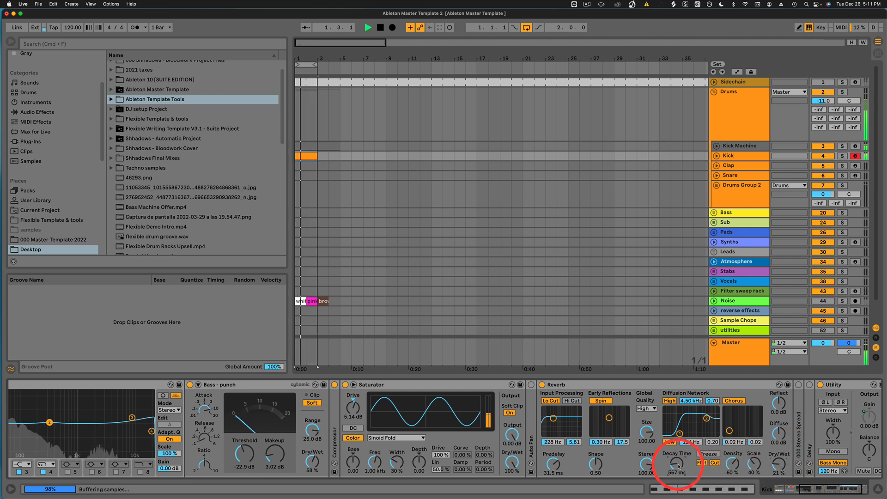
double_click(575, 384)
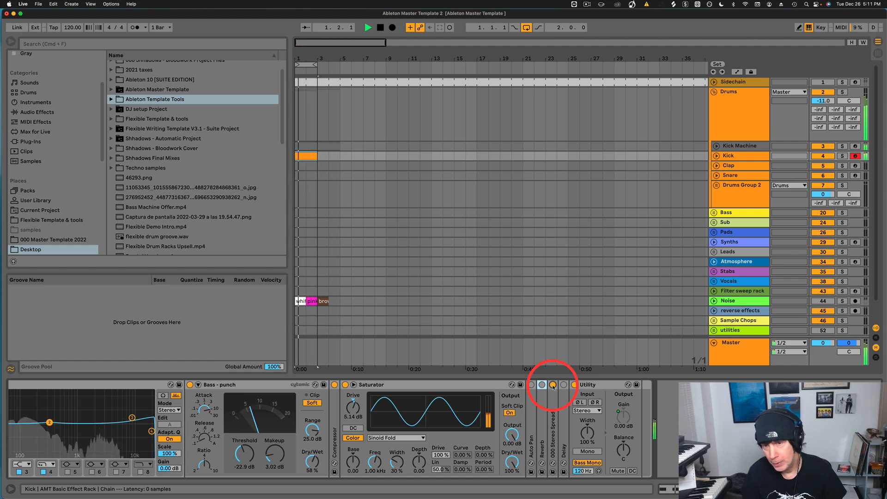
double_click(553, 409)
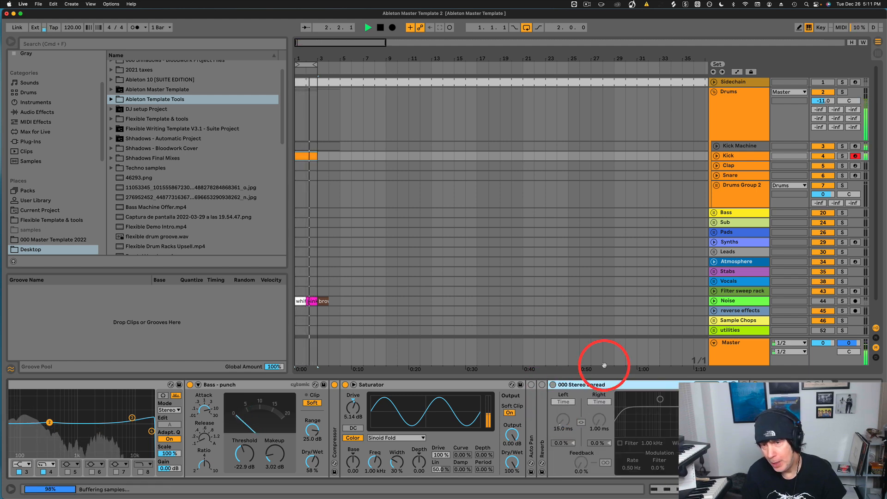
double_click(601, 384)
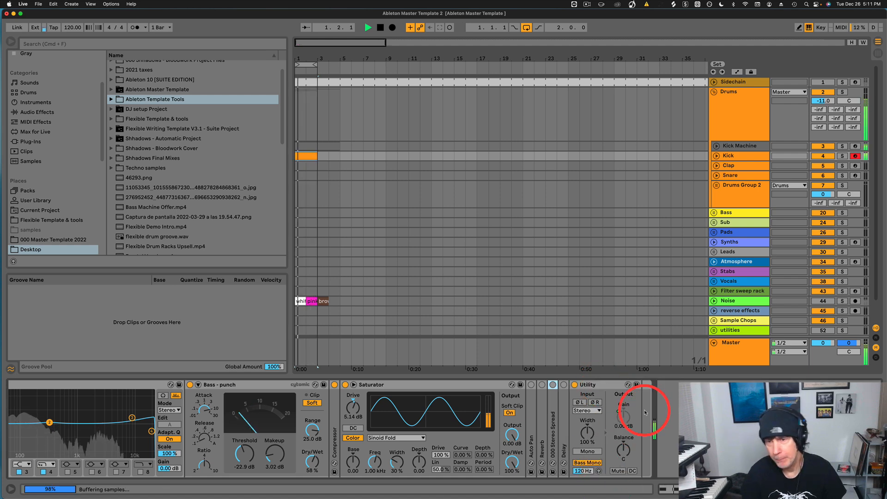
scroll(398, 407, "left", 3)
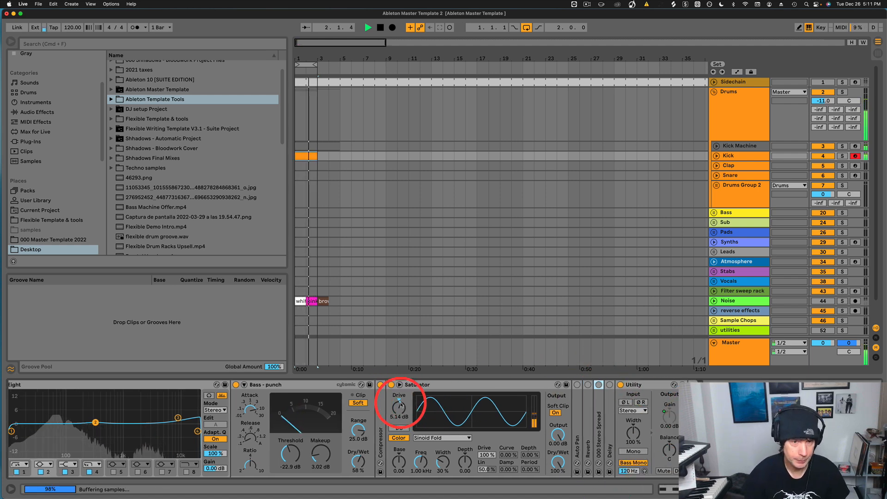
scroll(401, 405, "left", 10)
key("space")
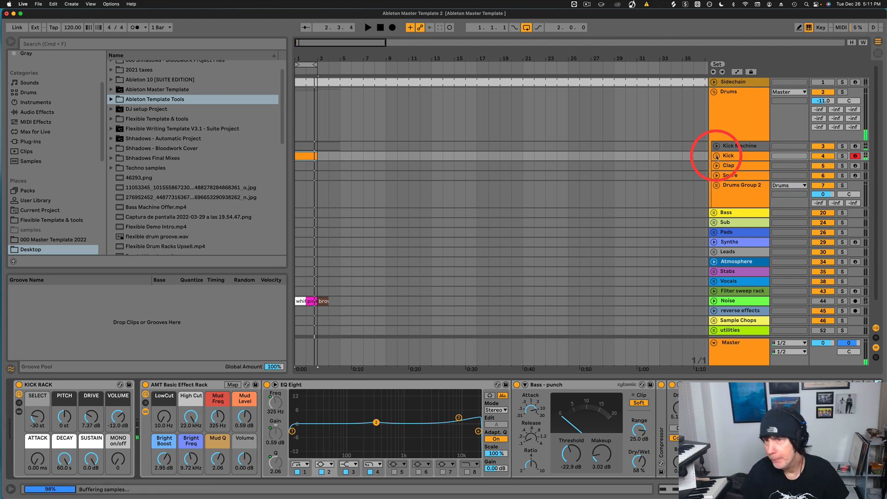
Move the clip onto the Clap track, retune the Clap Rack pitch, and set tempo to 100 BPM.
left_click(732, 168)
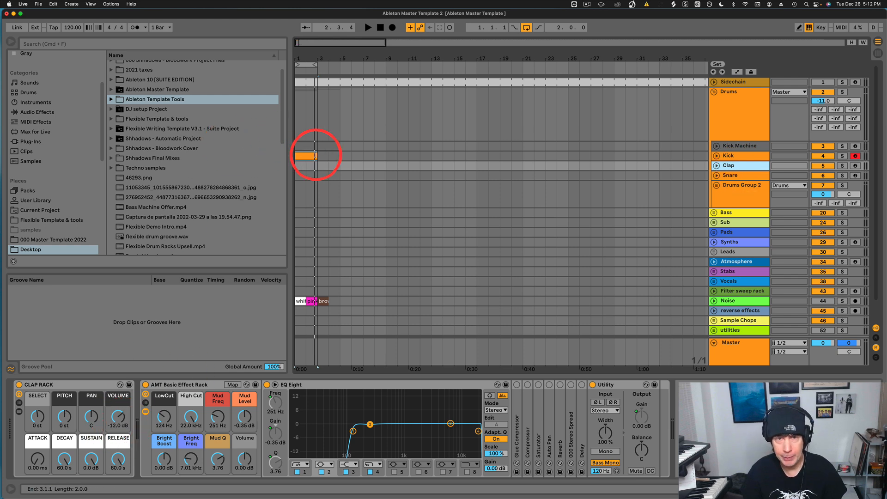
left_click_drag(305, 157, 306, 166)
key("space")
left_click_drag(38, 417, 37, 419)
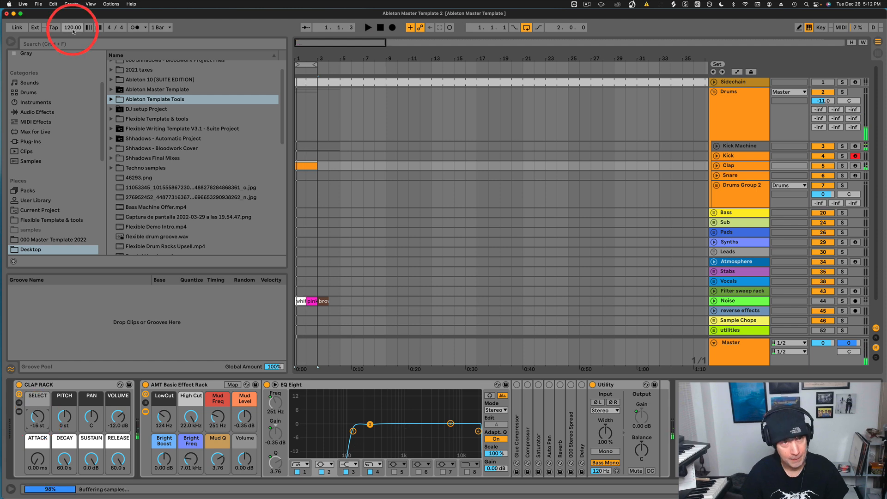
left_click_drag(73, 28, 74, 32)
key("space")
left_click_drag(65, 417, 65, 419)
key("space")
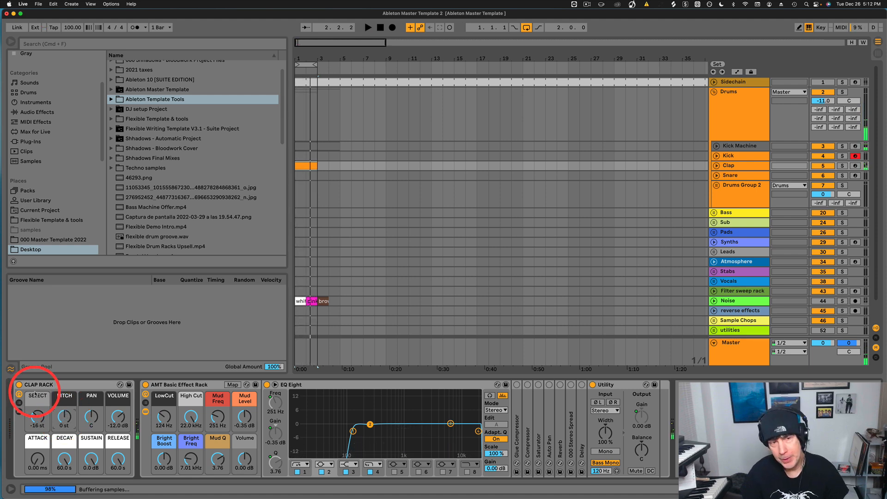
Unfold Drums Group 2 and view the Snare, Hats 1, Hats 2 and Toms racks.
left_click(752, 176)
left_click(717, 185)
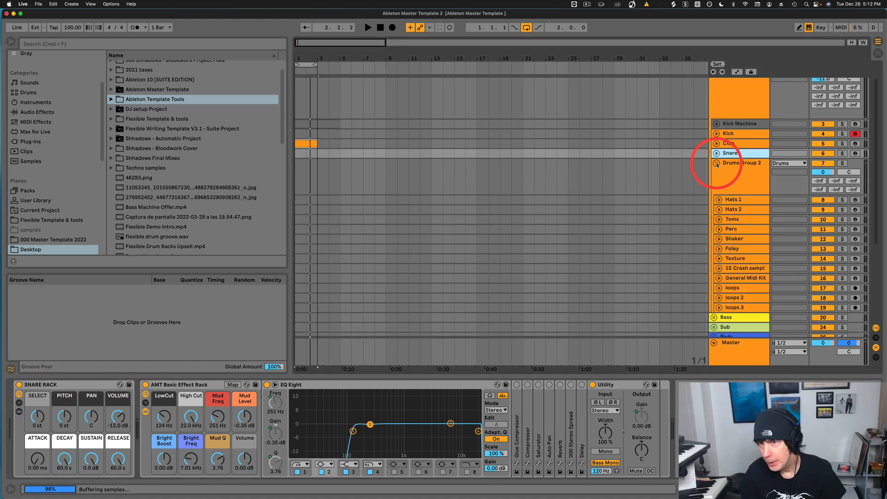
left_click(735, 199)
left_click(734, 210)
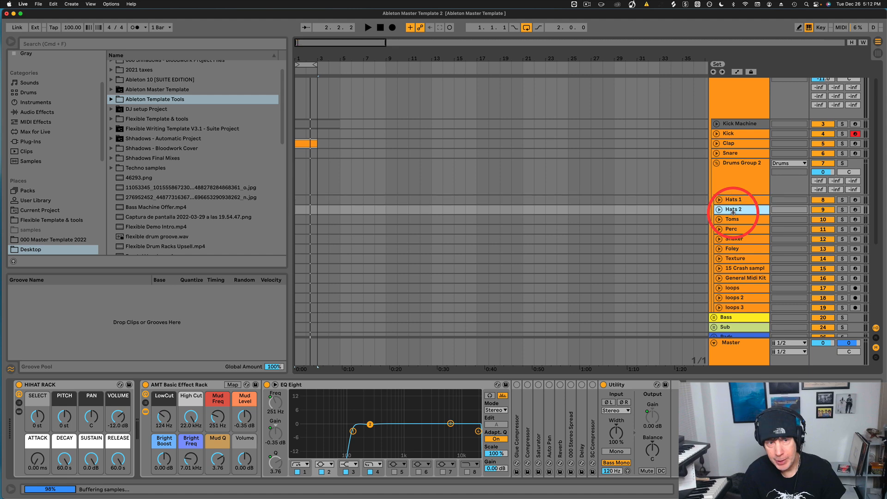
left_click(739, 220)
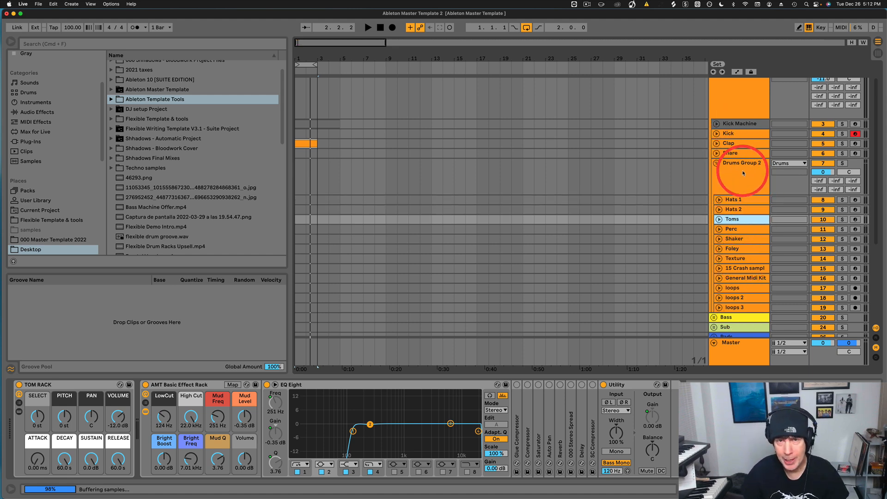
scroll(742, 170, "up", 2)
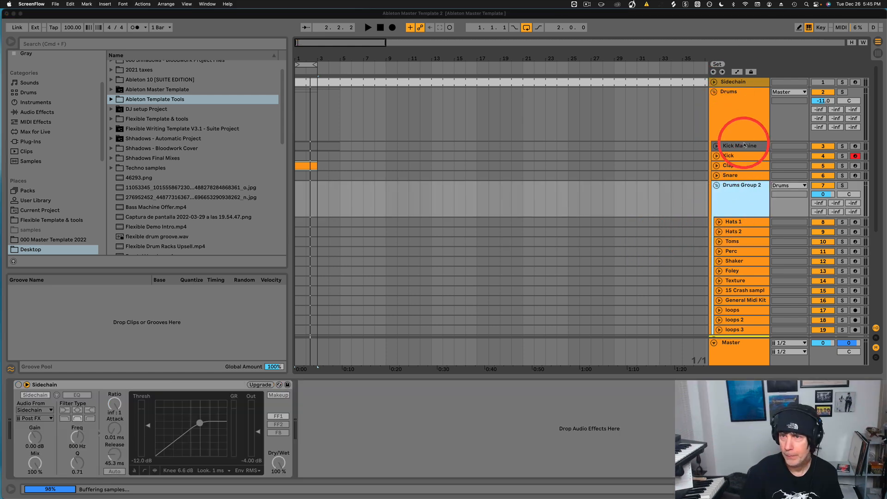
Unfold Kick Machine, view its low, High, Full and Kick Rack chains, and set LowCut to 10 Hz.
left_click(745, 148)
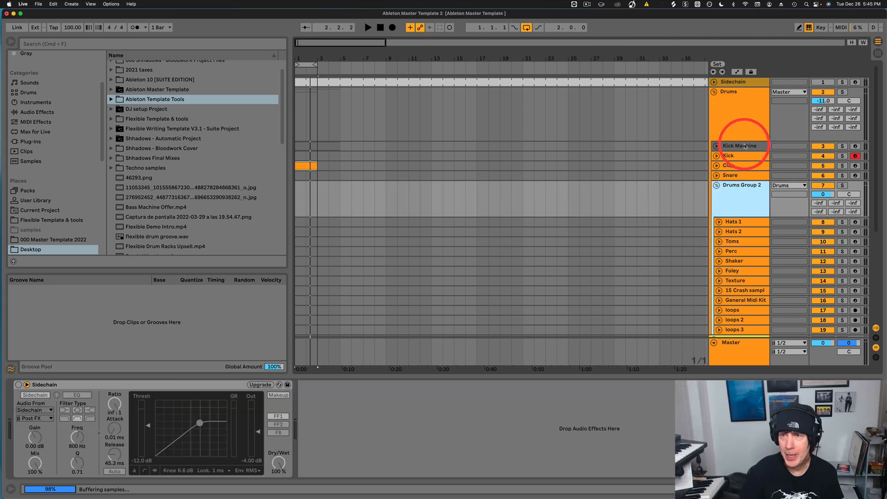
left_click(717, 147)
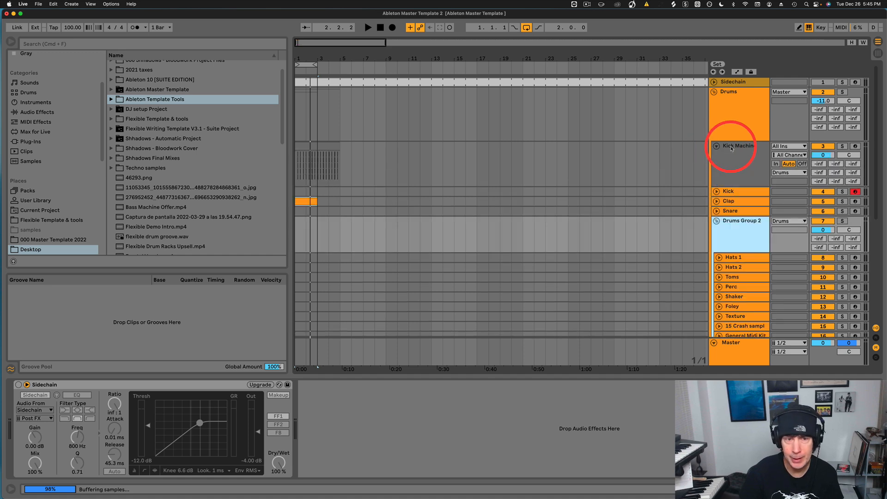
left_click(732, 147)
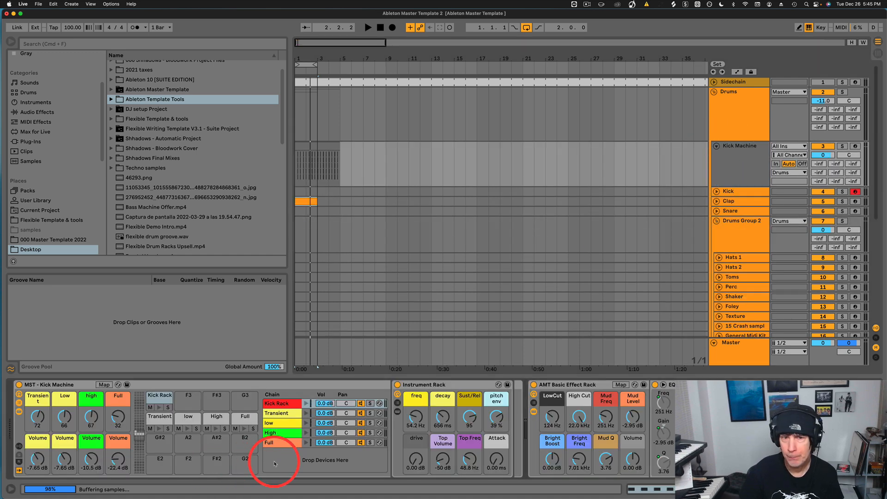
left_click(279, 423)
left_click(283, 434)
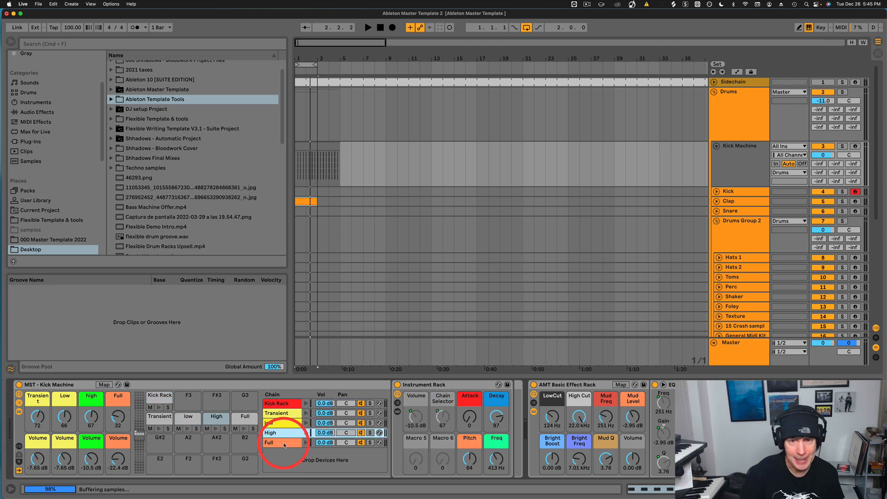
left_click(280, 443)
left_click(159, 397)
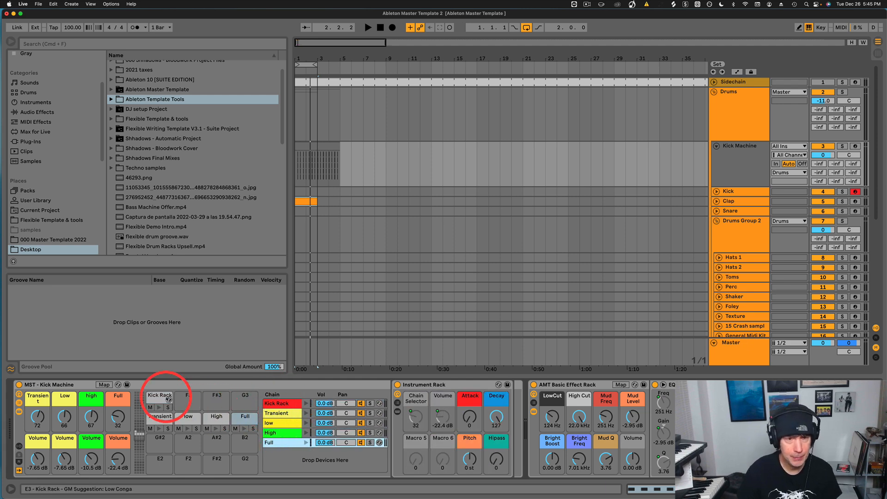
left_click(312, 145)
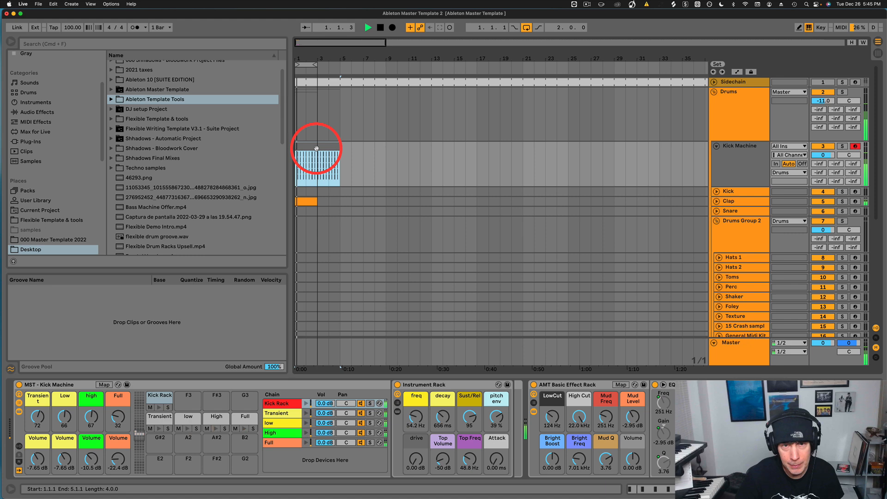
left_click_drag(553, 416, 551, 418)
key("space")
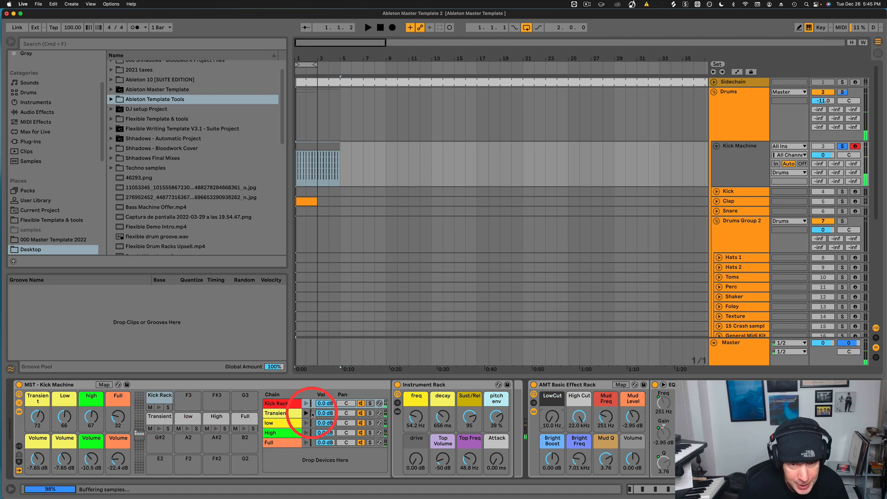
Solo the Kick Rack chain and tune freq, decay, Sust/Rel to about 109 and pitch envelope to 43 %.
key("space")
left_click(370, 404)
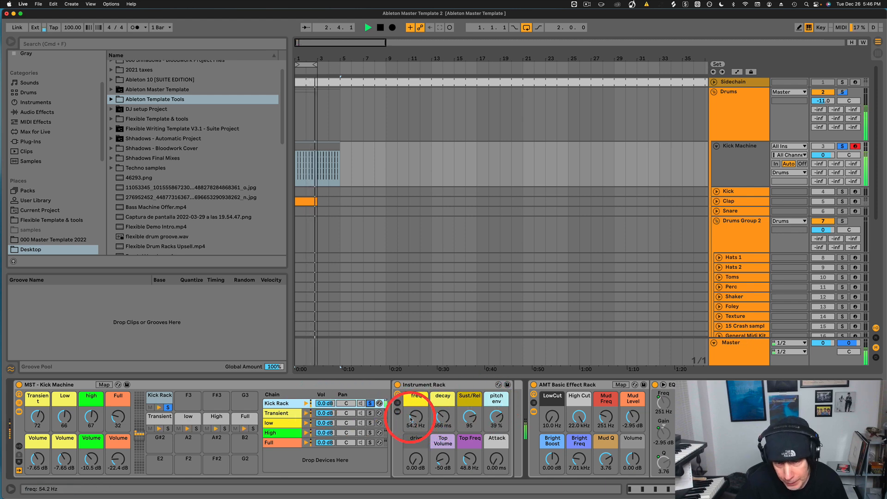
left_click(416, 419)
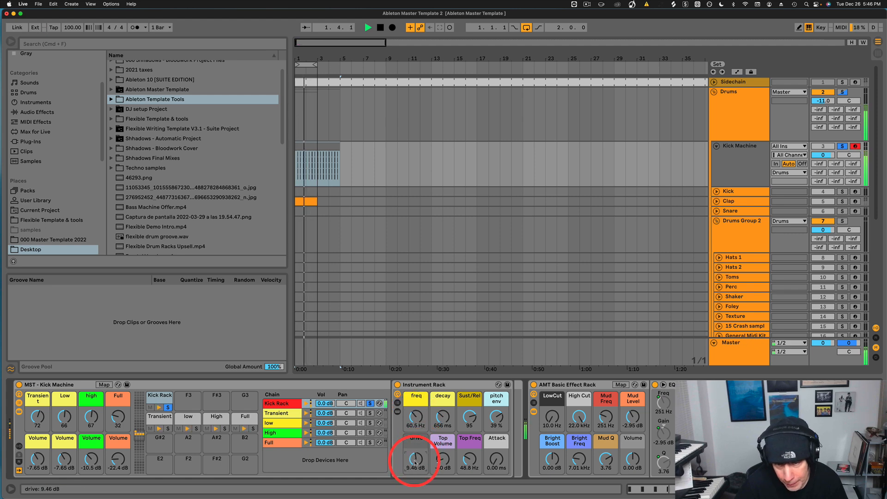
left_click_drag(442, 425, 443, 421)
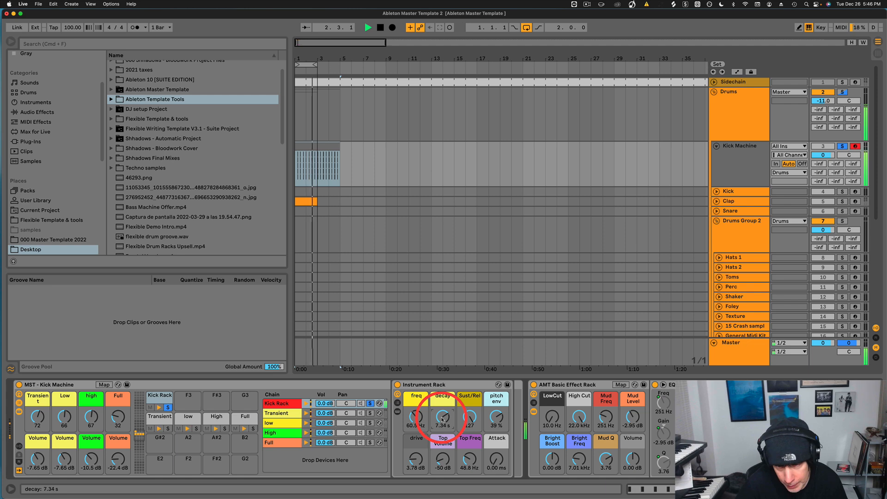
left_click_drag(470, 419, 470, 427)
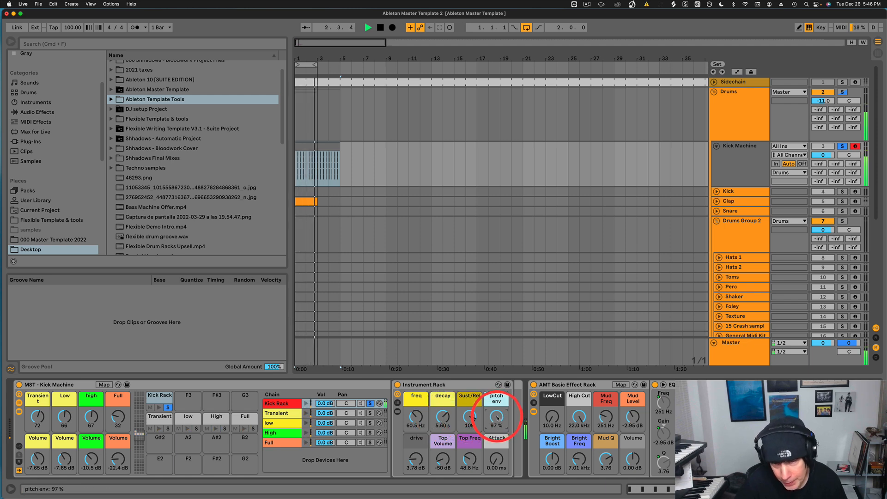
left_click_drag(498, 418, 499, 420)
Set Top Volume to -14 dB and Top Freq to 95.1 Hz, then solo the Transient chain.
mouse_move(440, 466)
left_mouse_down()
mouse_move(418, 462)
mouse_move(443, 461)
left_mouse_up()
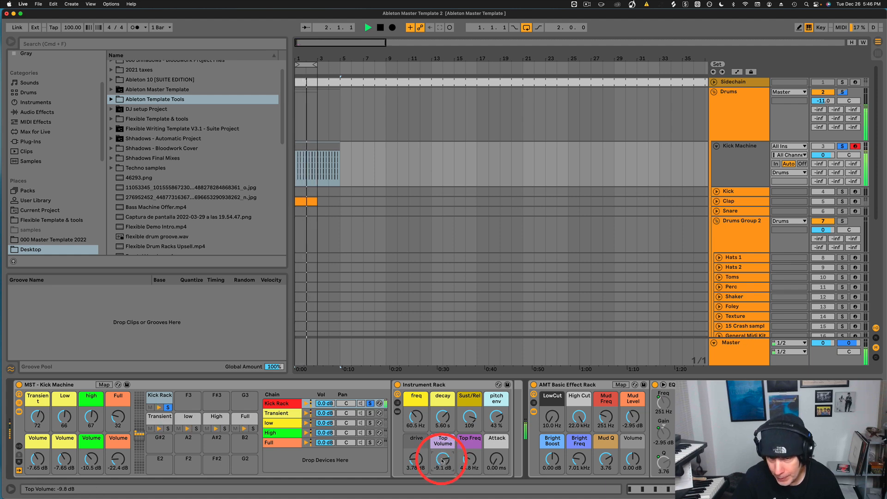
left_click(472, 460)
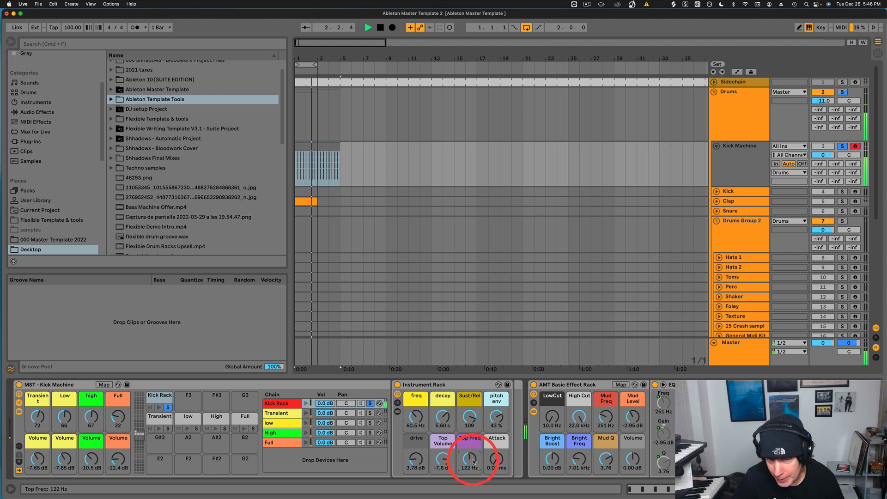
left_click_drag(474, 463, 472, 466)
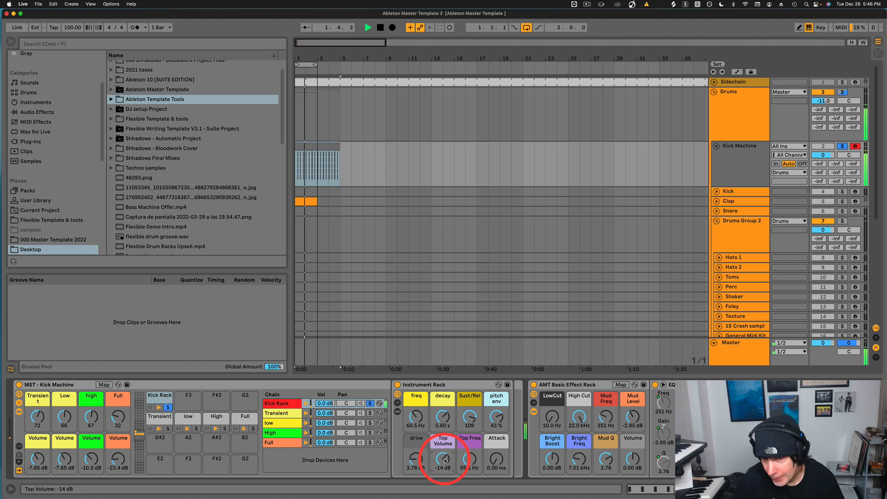
left_click(330, 404)
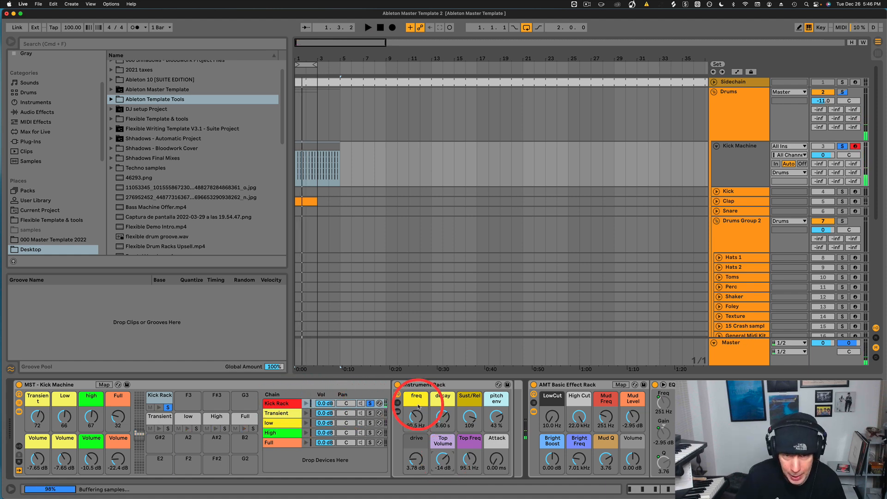
left_click(370, 404)
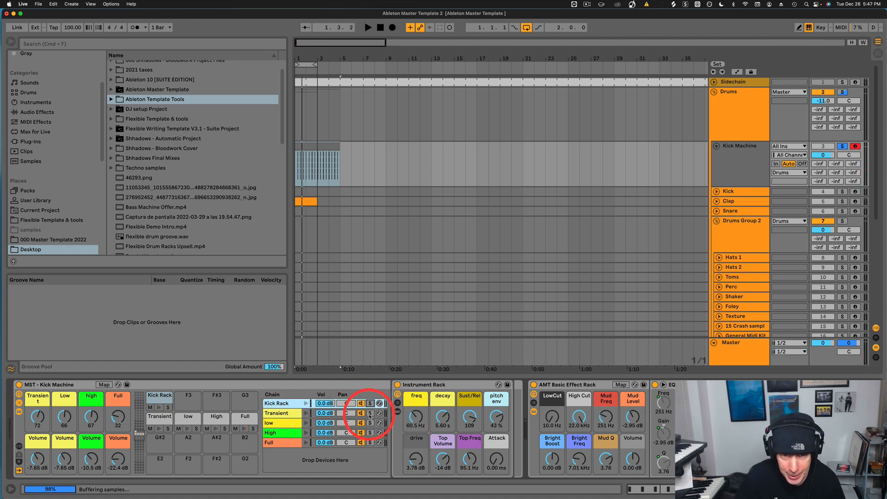
left_click(370, 414)
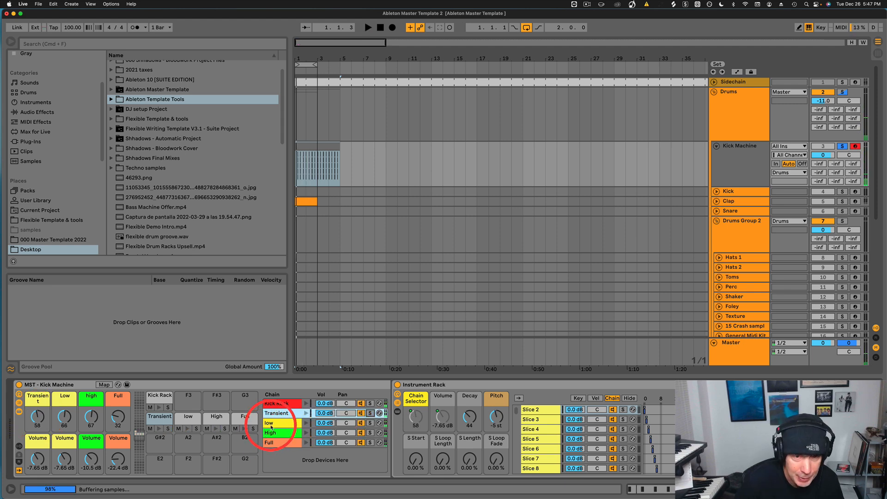
Solo the low chain and sweep the Low chain selector while the kick plays.
left_click(277, 424)
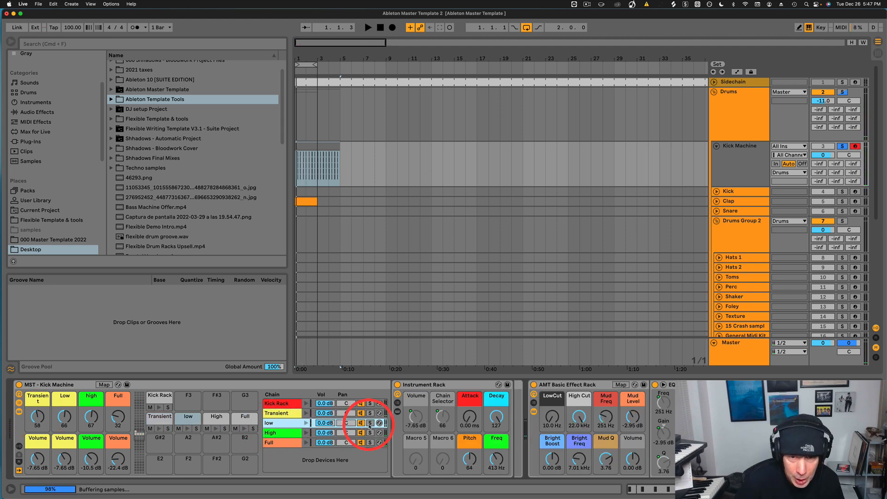
left_click(370, 423)
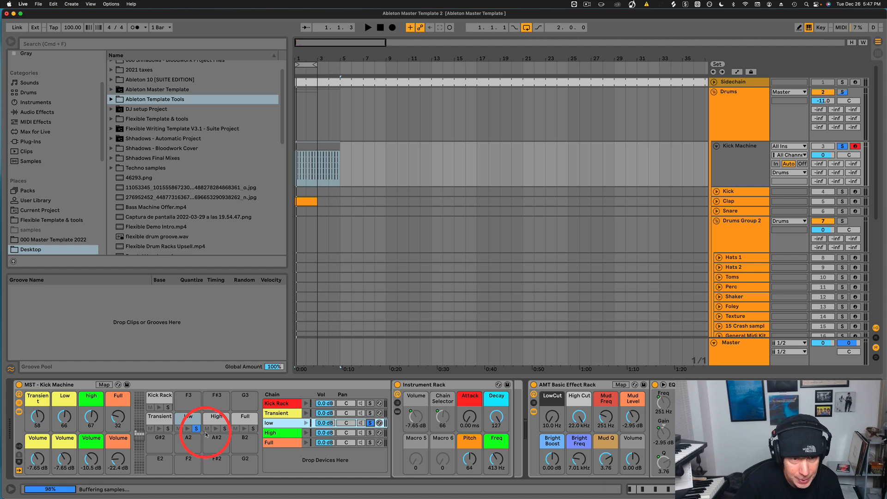
key("space")
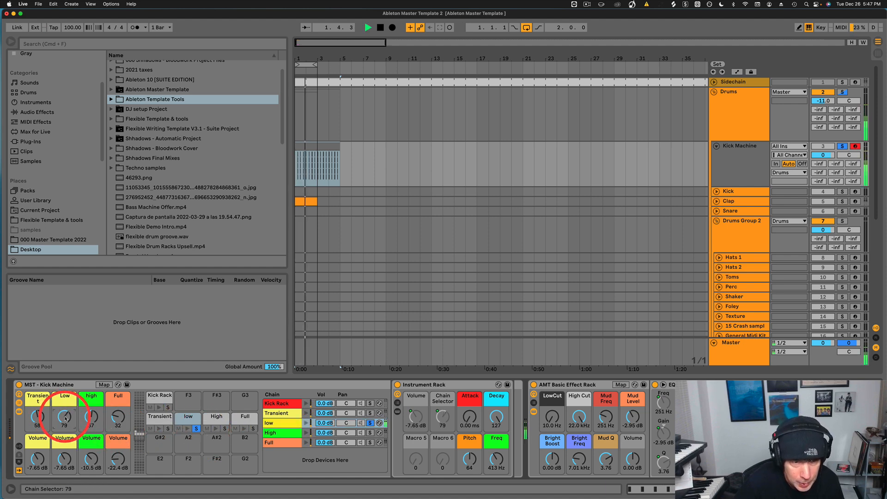
left_click_drag(66, 419, 66, 420)
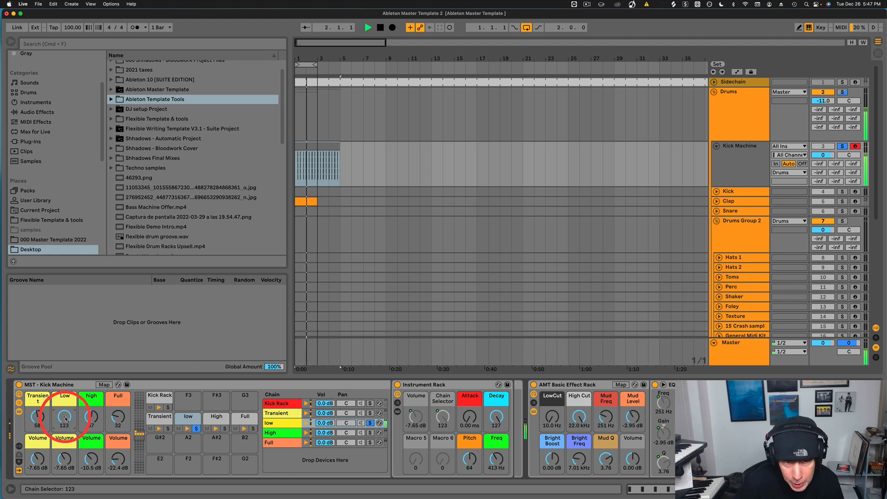
left_click_drag(66, 419, 66, 418)
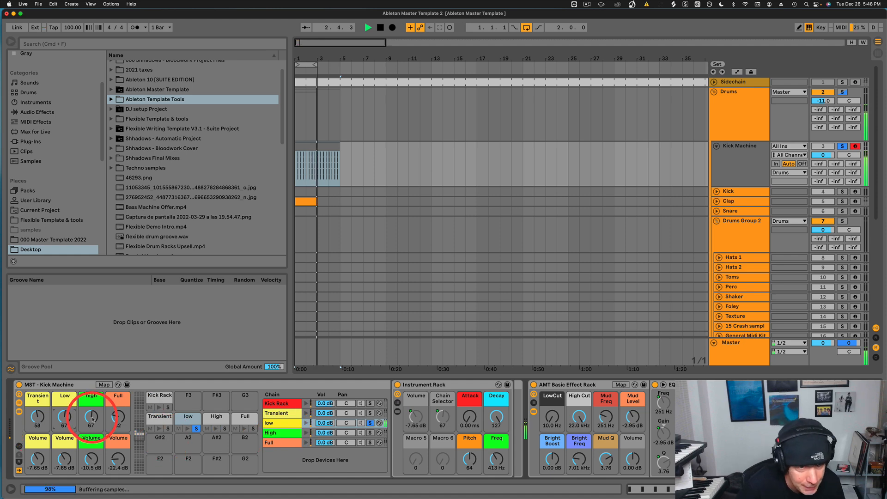
Solo the High pad and High chain, raising the high macro to 49.
left_click(225, 429)
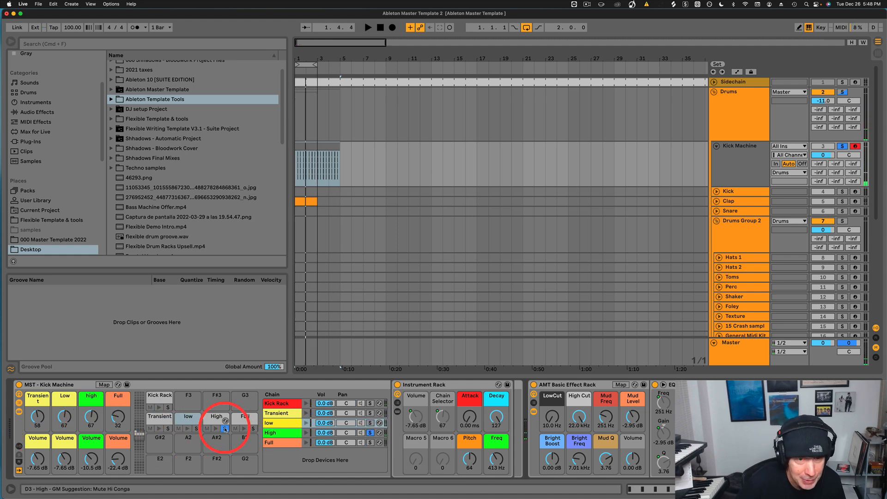
key("space")
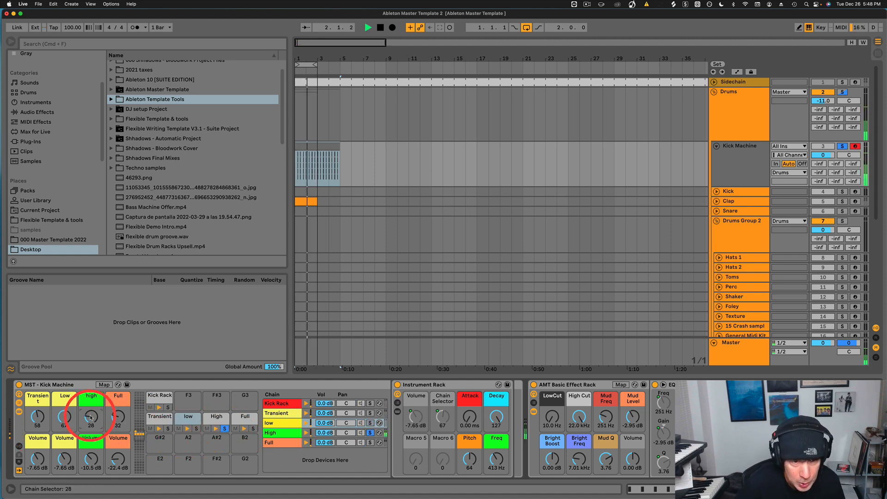
left_click_drag(91, 417, 91, 411)
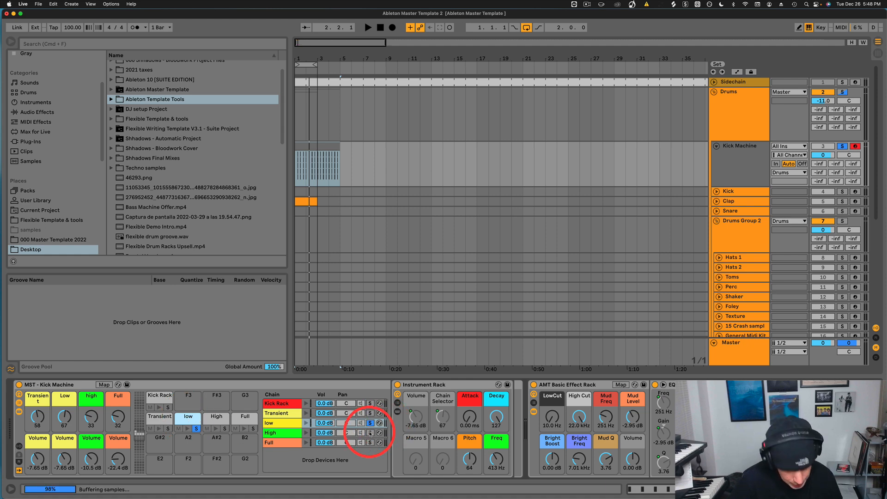
left_click(370, 433)
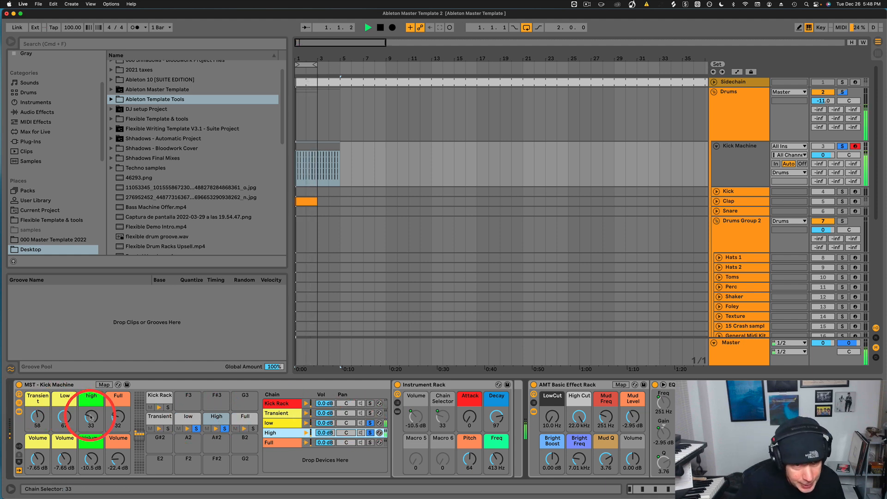
left_click_drag(91, 418, 91, 411)
key("space")
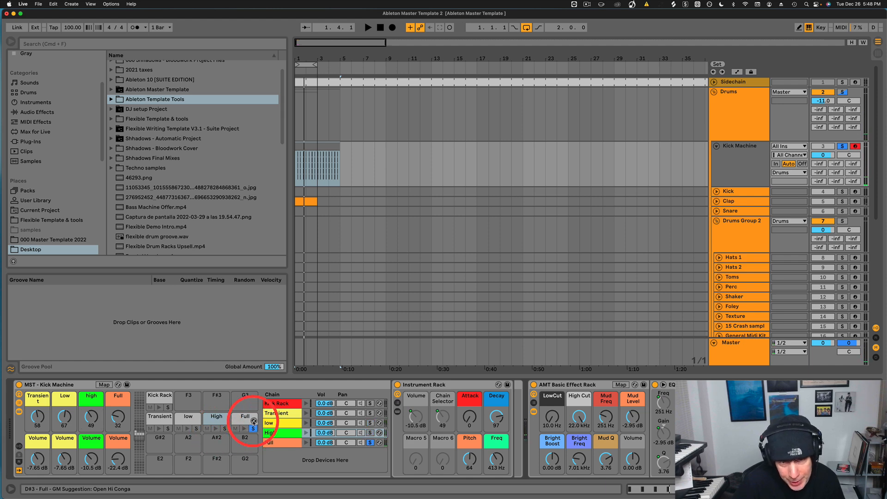
Try the Full macro at 49, undo it, and stop playback.
left_click_drag(118, 426, 118, 412)
key("space")
key("super+z")
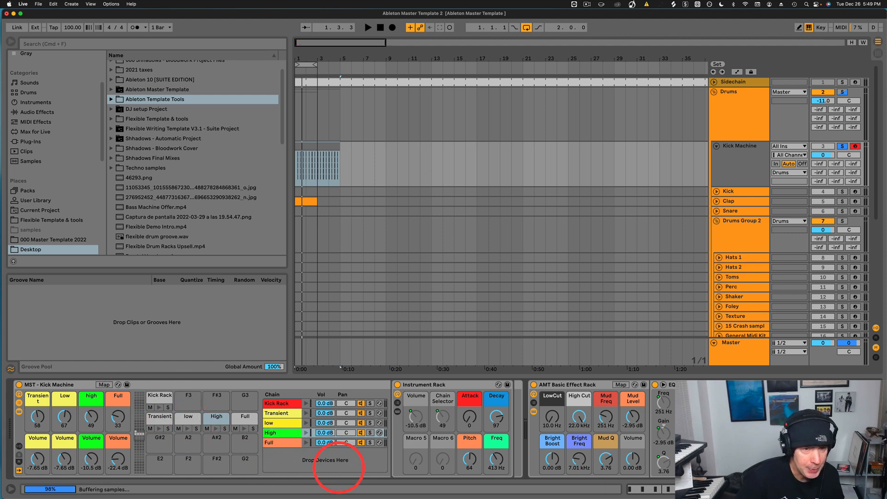
key("space")
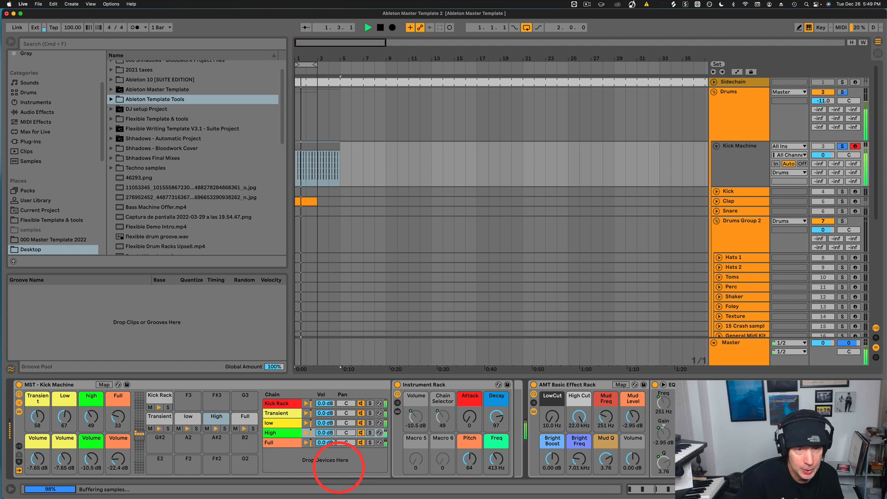
key("space")
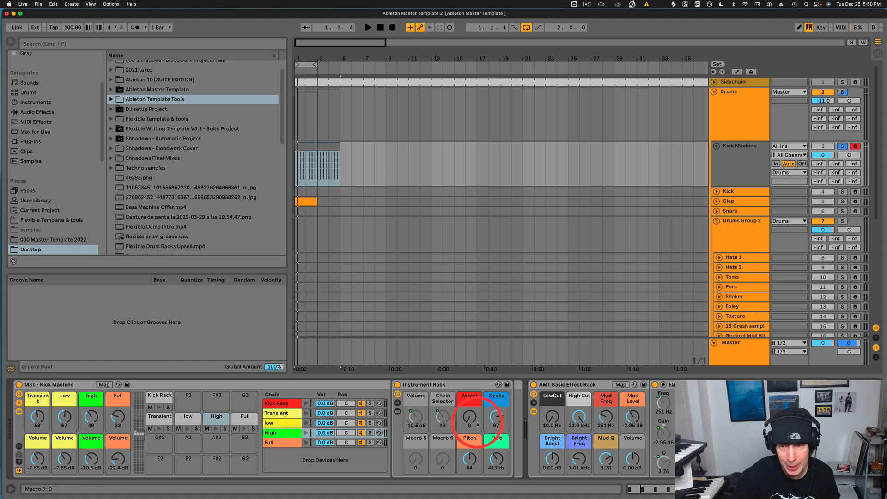
Scroll the device chain over and reveal return tracks A–I in the arrangement.
scroll(573, 423, "right", 15)
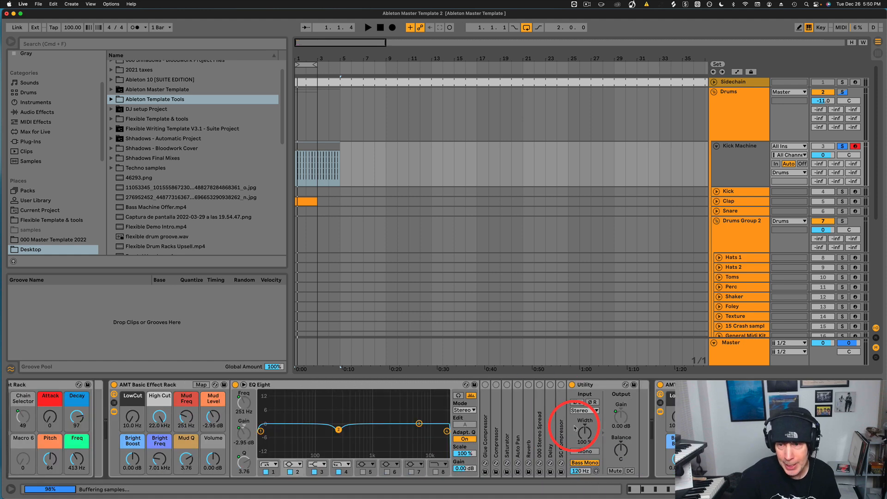
scroll(573, 423, "right", 5)
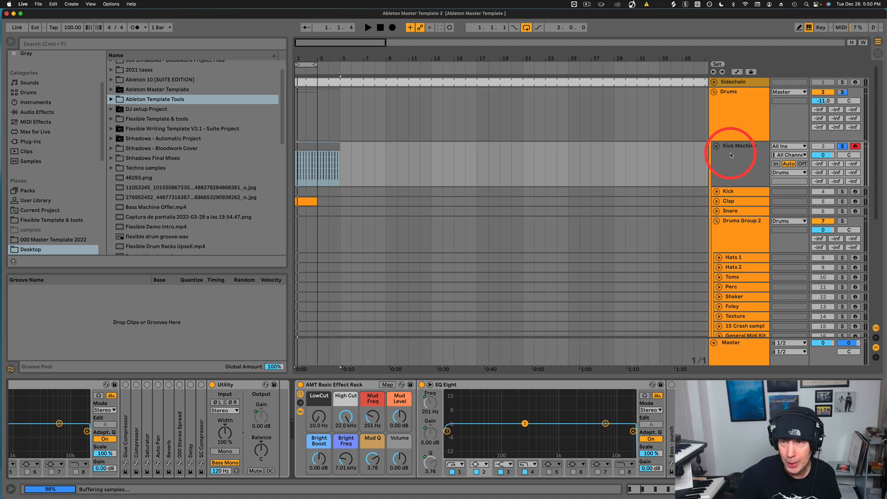
left_click(877, 338)
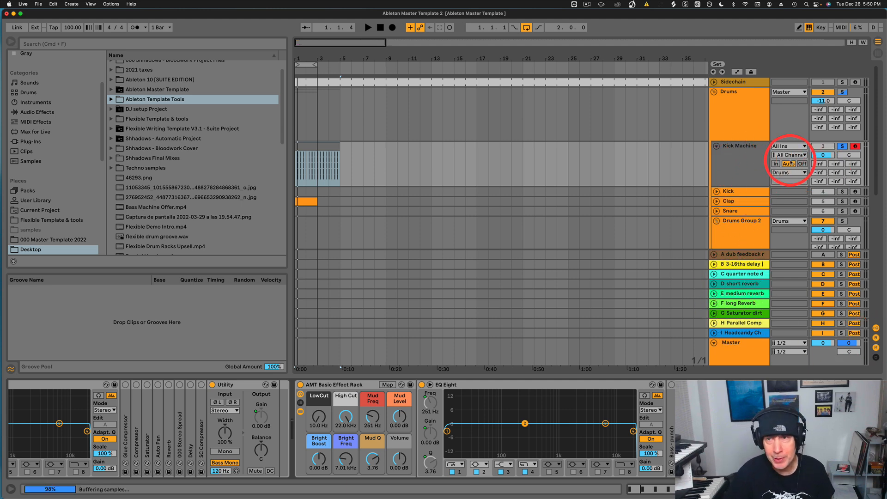
Start playback and try the kick's 3-16ths and quarter-note delay sends at 0 dB.
key("space")
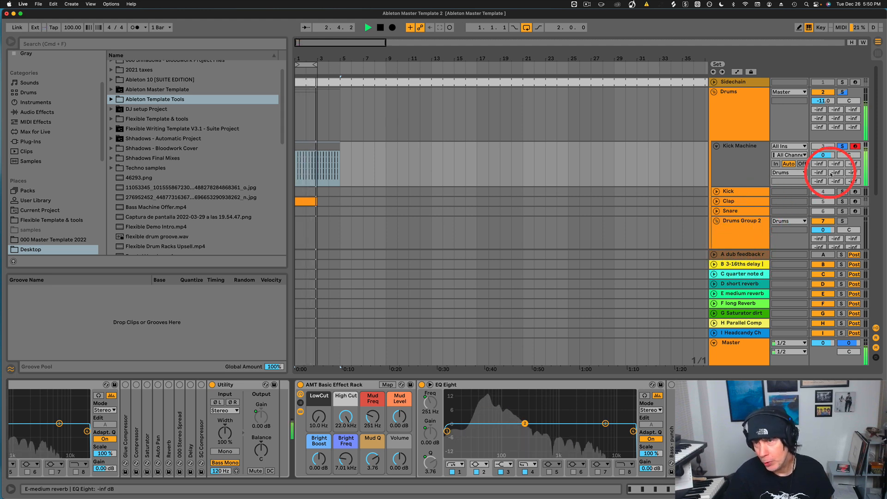
left_click_drag(838, 165, 838, 162)
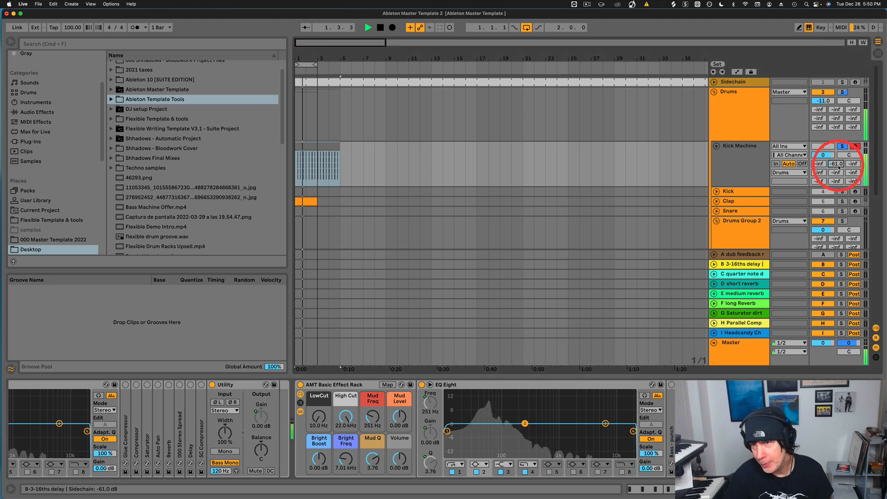
left_click_drag(840, 166, 839, 147)
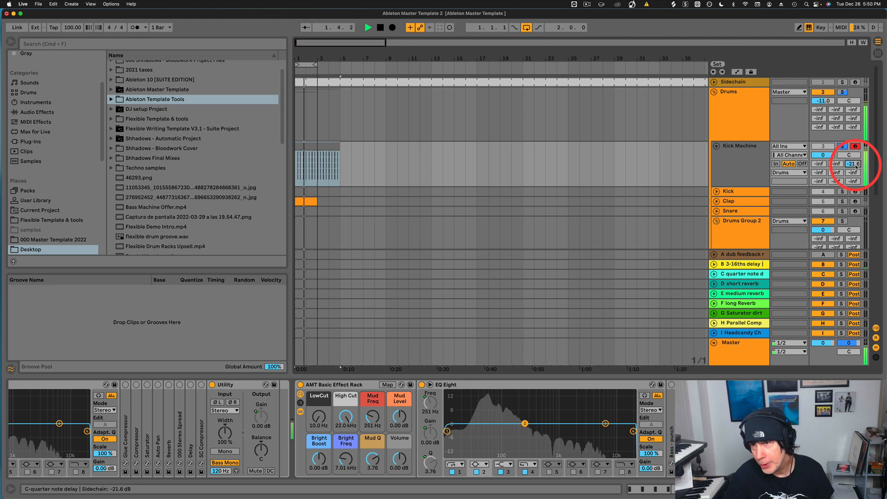
left_click_drag(856, 167, 856, 167)
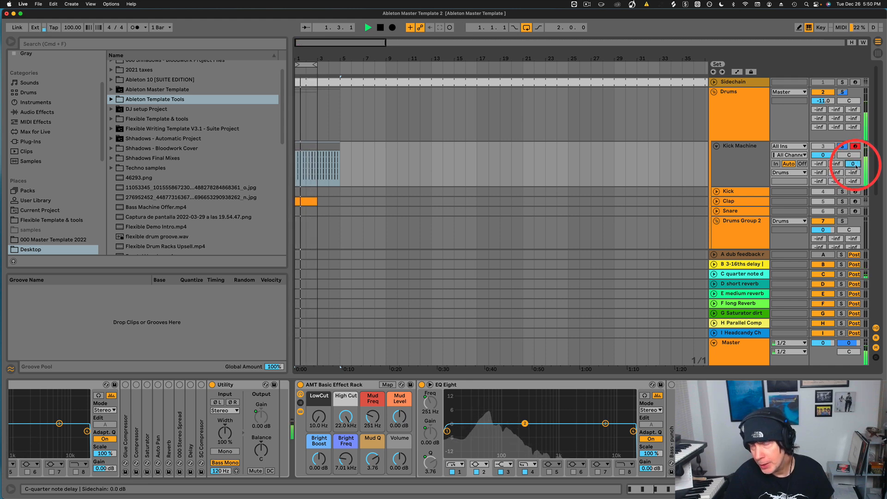
left_click_drag(852, 166, 822, 174)
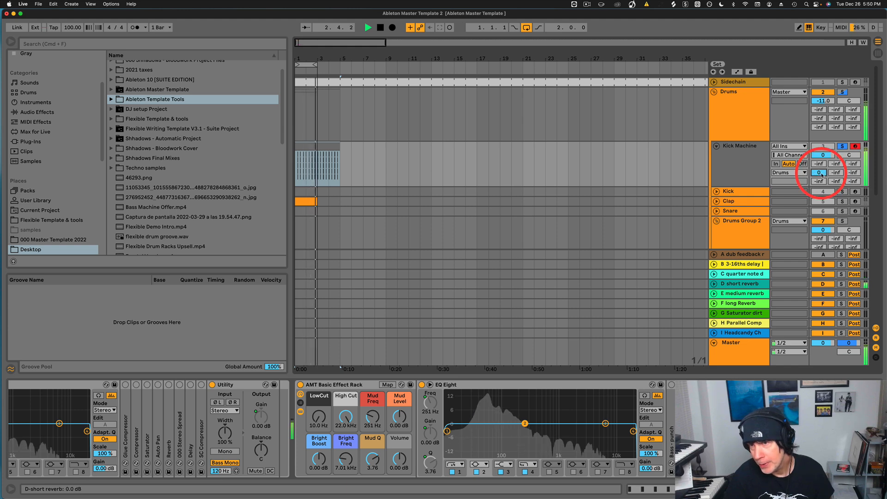
Switch the kick's reverb send from short to medium to long reverb at 0 dB.
left_click_drag(822, 174, 821, 174)
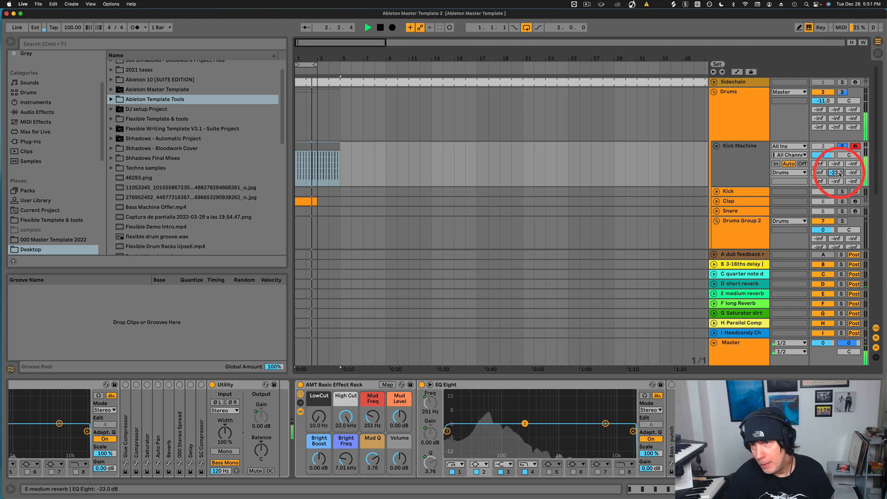
left_click_drag(840, 173, 840, 175)
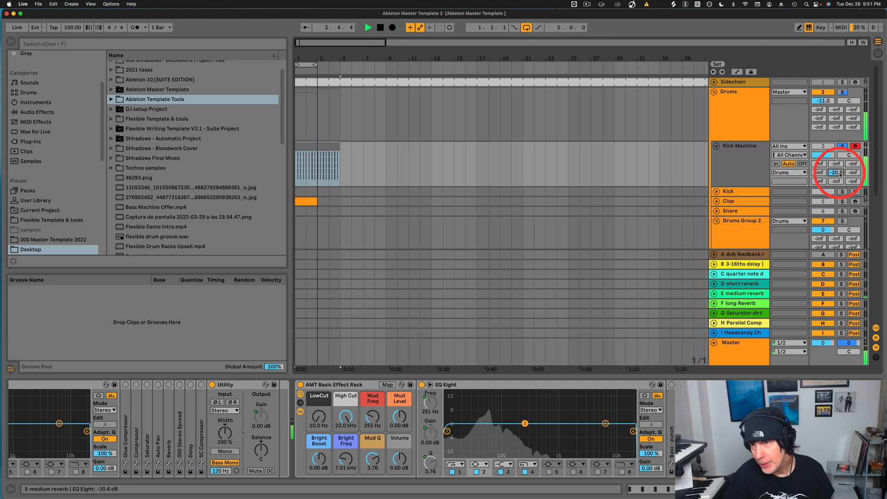
left_click_drag(840, 174, 855, 169)
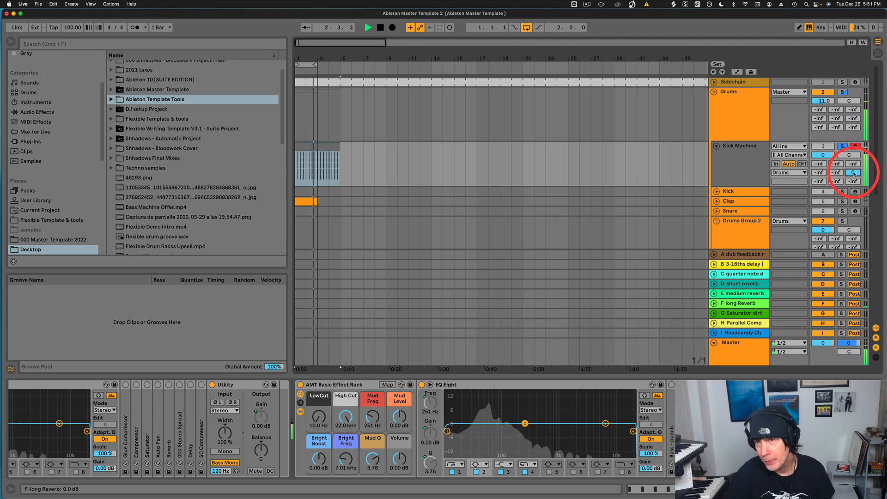
Try the kick's saturator send at about -13 dB, then the compression and Headcandy sends, resetting each.
left_click_drag(853, 173, 854, 177)
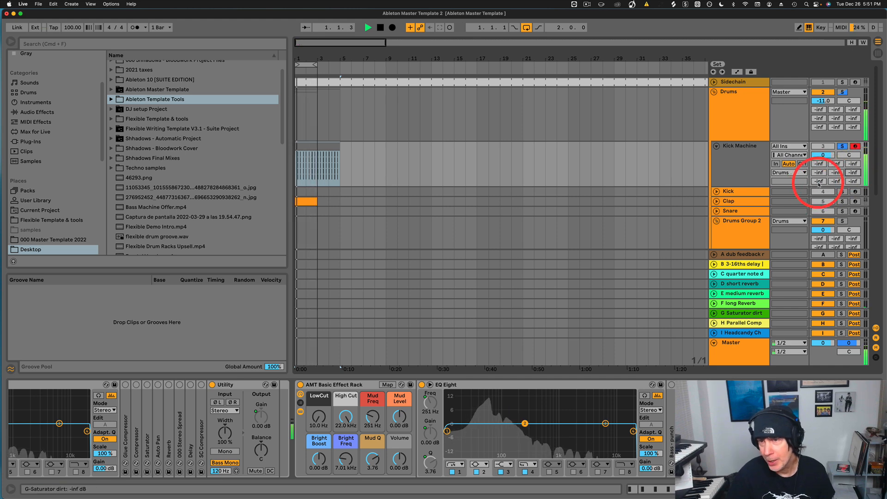
left_click_drag(819, 186, 820, 181)
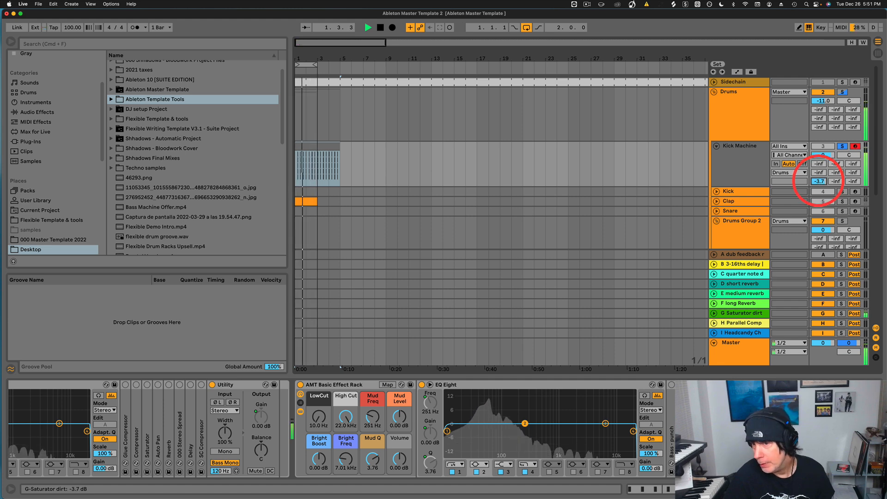
left_click_drag(819, 181, 840, 182)
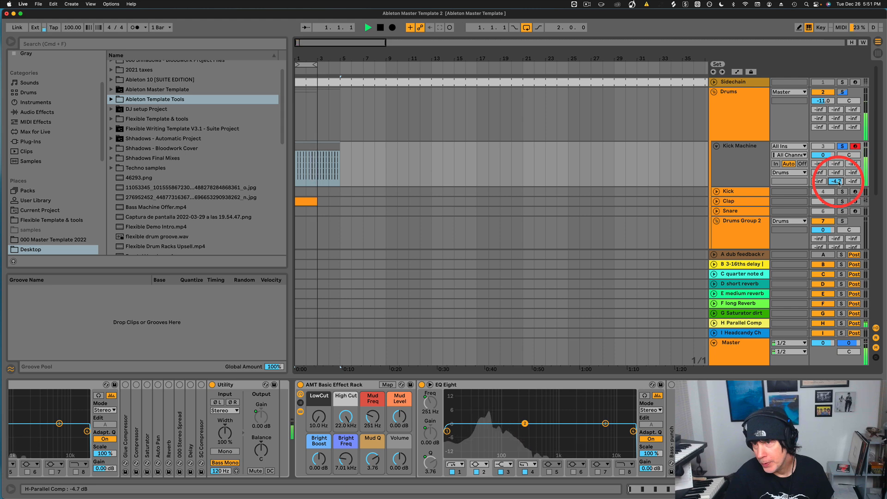
left_click_drag(840, 183, 840, 184)
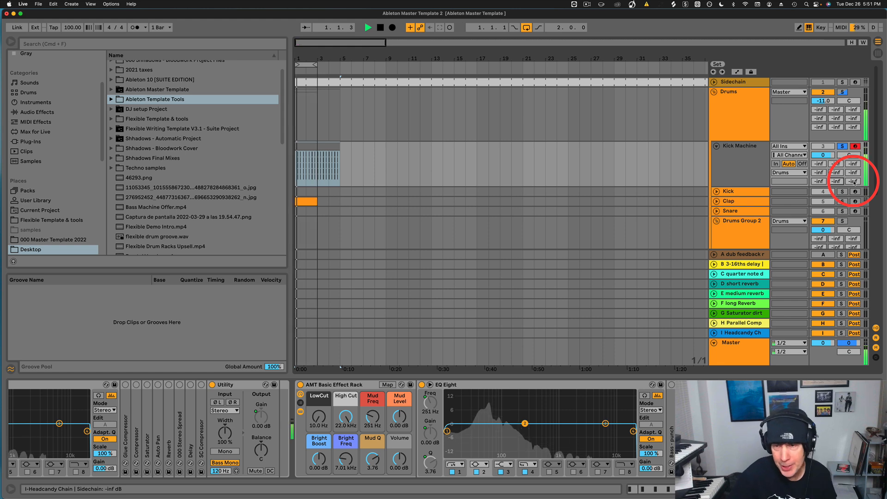
left_click_drag(854, 181, 853, 182)
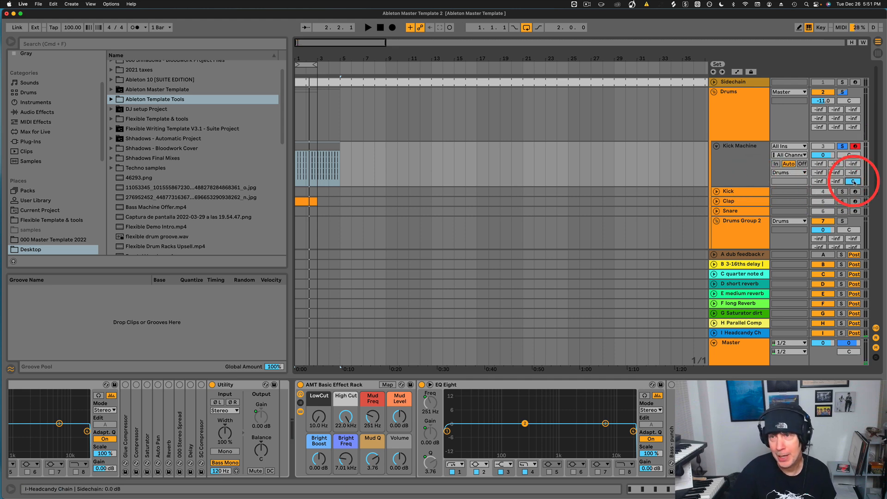
left_click_drag(854, 181, 855, 187)
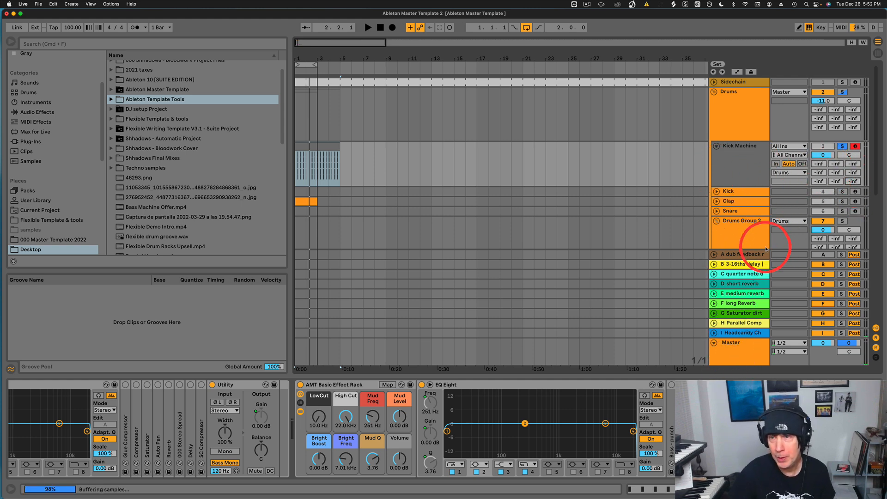
Fold Kick Machine and the Drums group, then unfold Bass and show Bass Machine's devices.
left_click(714, 91)
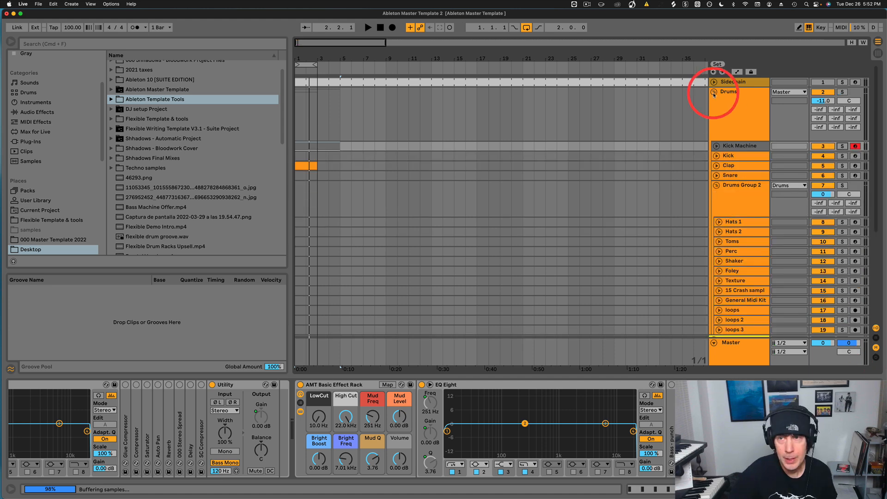
left_click(714, 92)
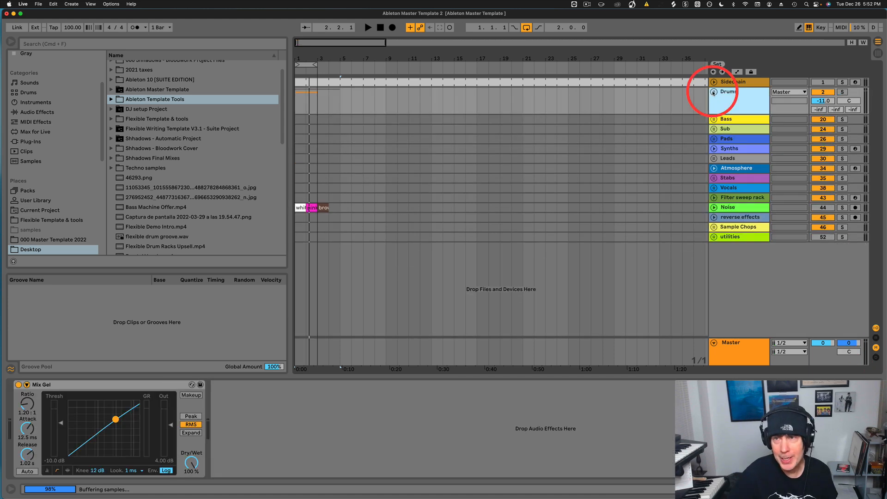
left_click(715, 119)
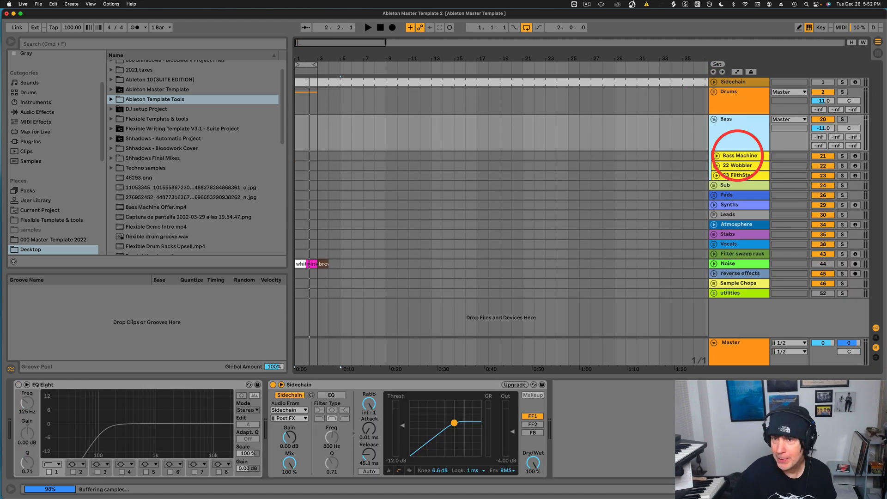
left_click(738, 155)
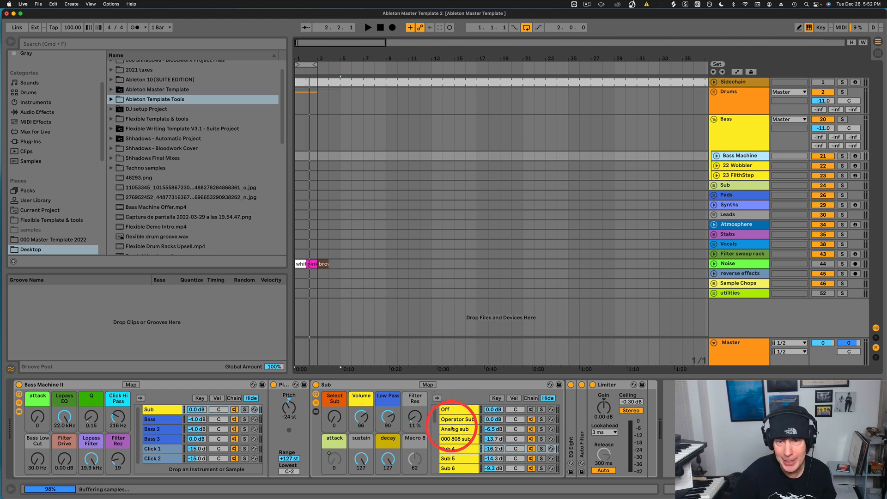
scroll(455, 446, "down", 5)
scroll(456, 459, "up", 5)
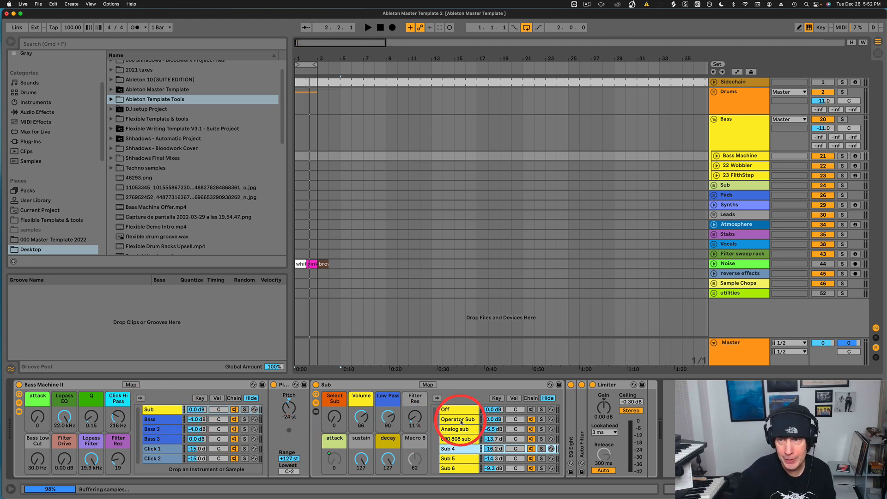
scroll(460, 430, "down", 15)
Arm Bass Machine and sweep Select Sub through Analog sub, lowering the low-pass filter, then back to Off.
left_click(162, 410)
left_click_drag(331, 398, 333, 391)
left_click(856, 156)
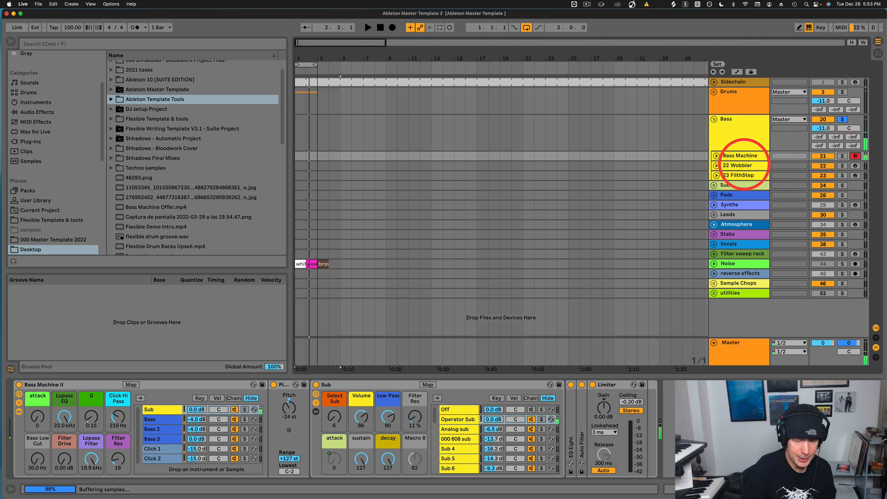
key("XF86AudioRaiseVolume")
key("XF86AudioRaiseVolume")
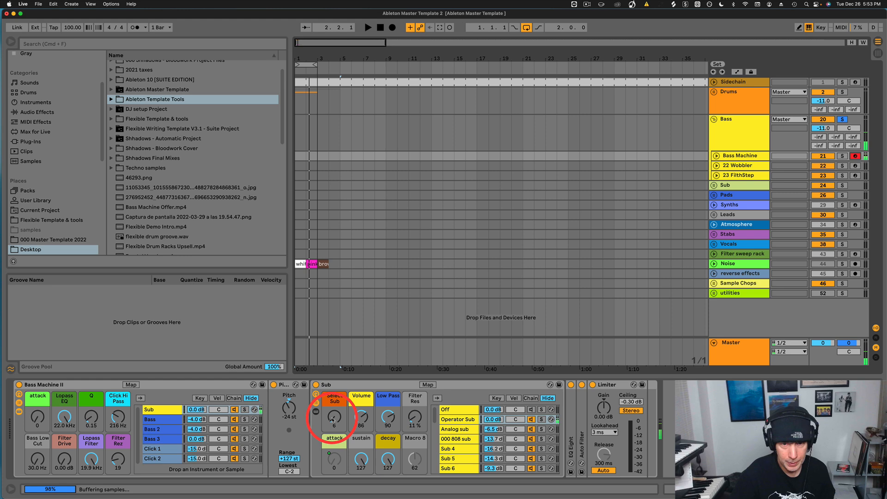
left_click_drag(332, 421, 333, 417)
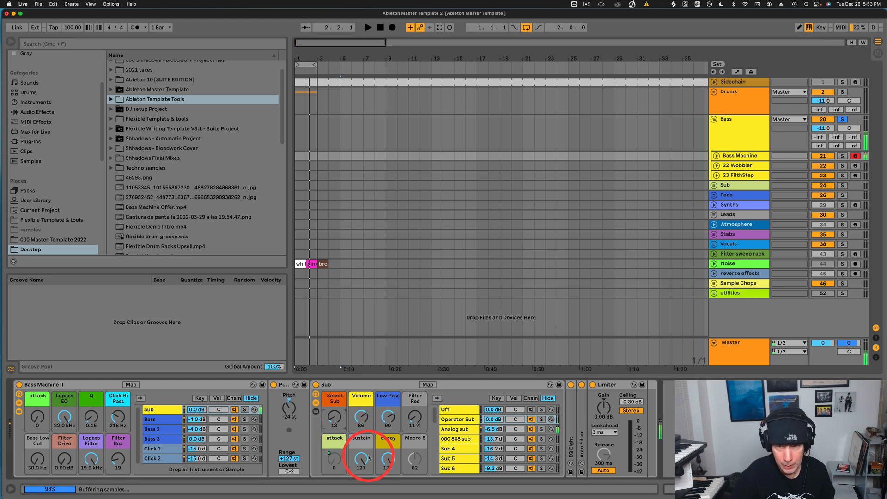
left_click_drag(92, 455, 92, 460)
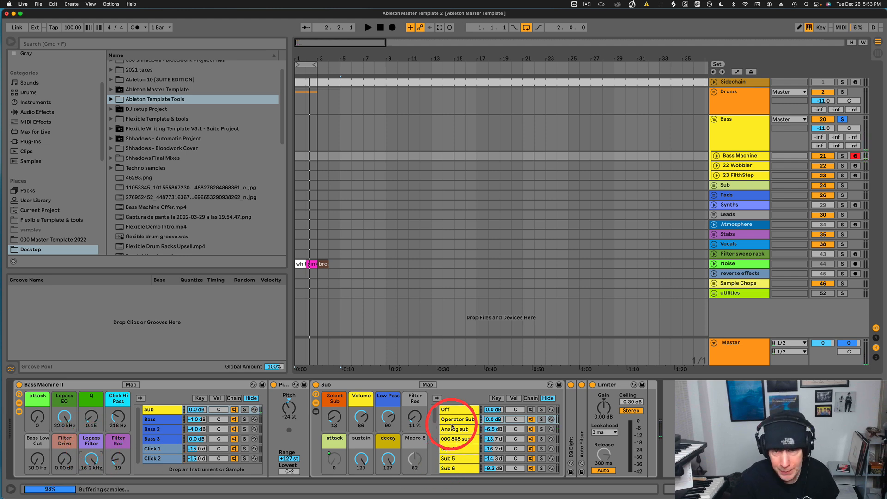
left_click_drag(331, 419, 335, 420)
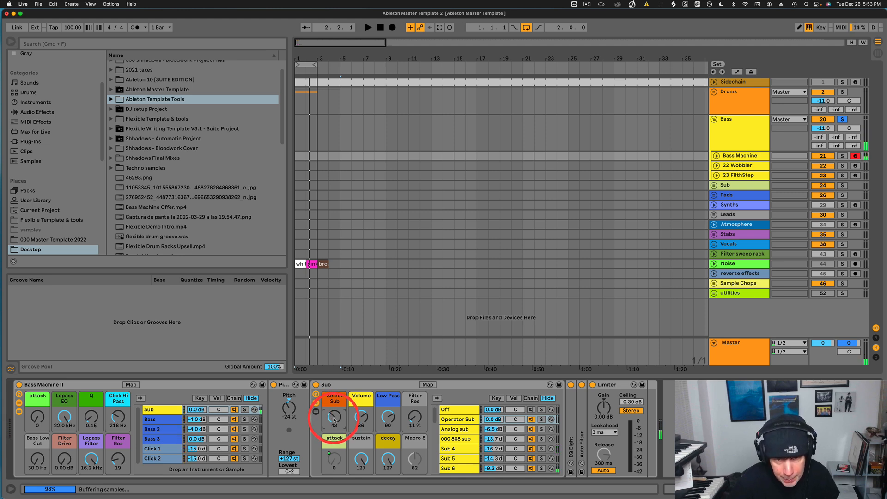
left_click_drag(334, 420, 334, 421)
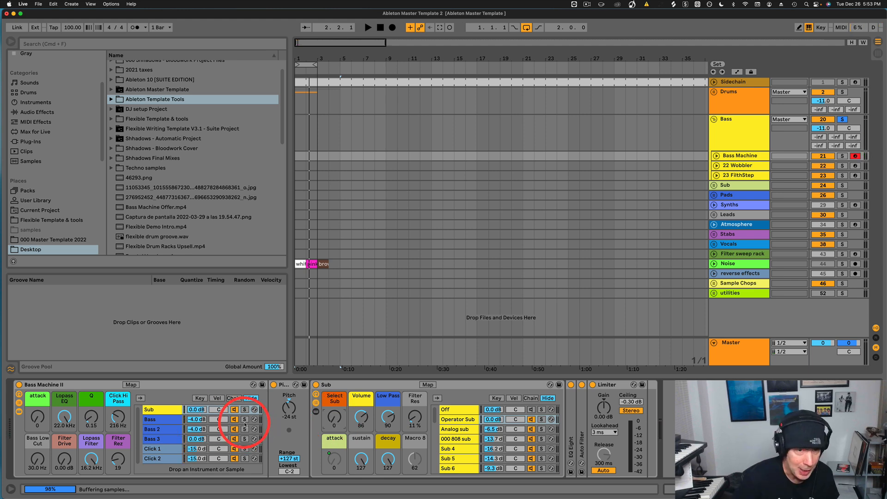
Audition the Bass 7 and Bass 13 chains in the Bass chain's rack.
left_click(157, 420)
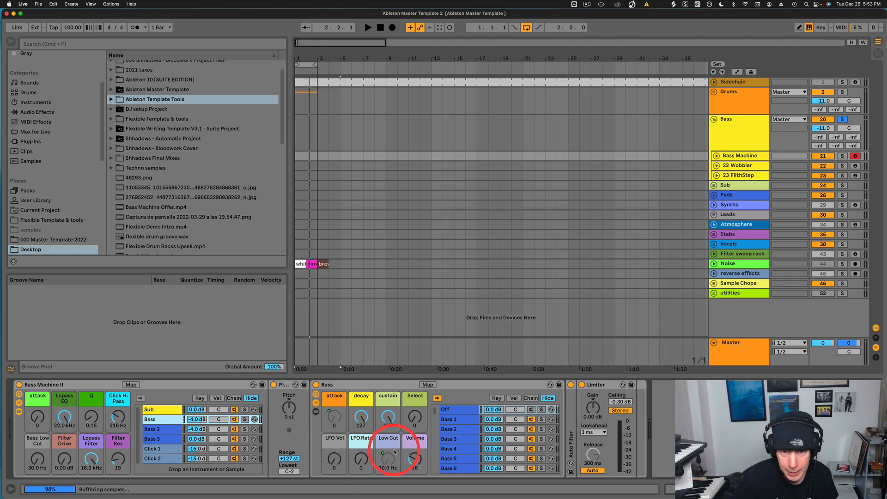
left_click_drag(415, 419, 415, 420)
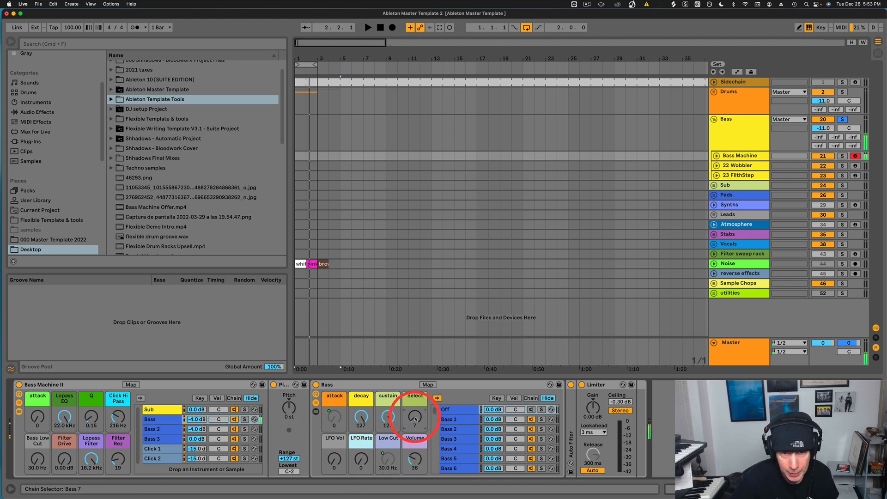
left_click_drag(415, 420, 415, 418)
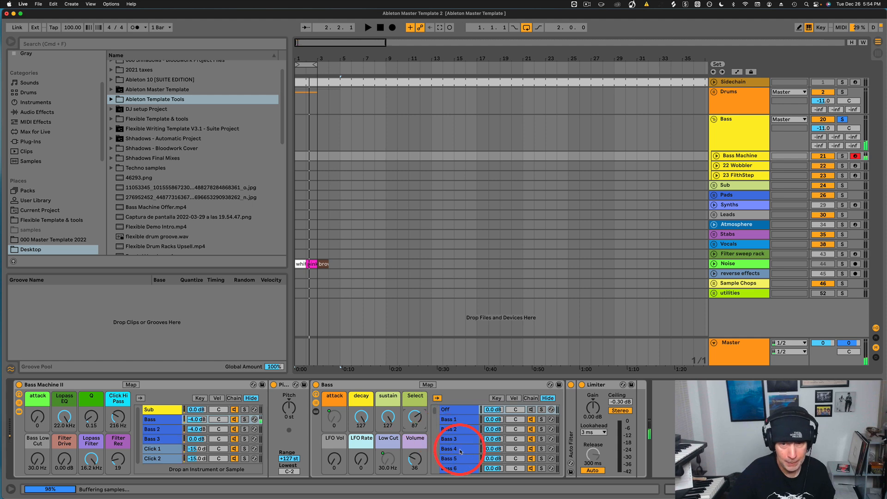
scroll(456, 439, "down", 15)
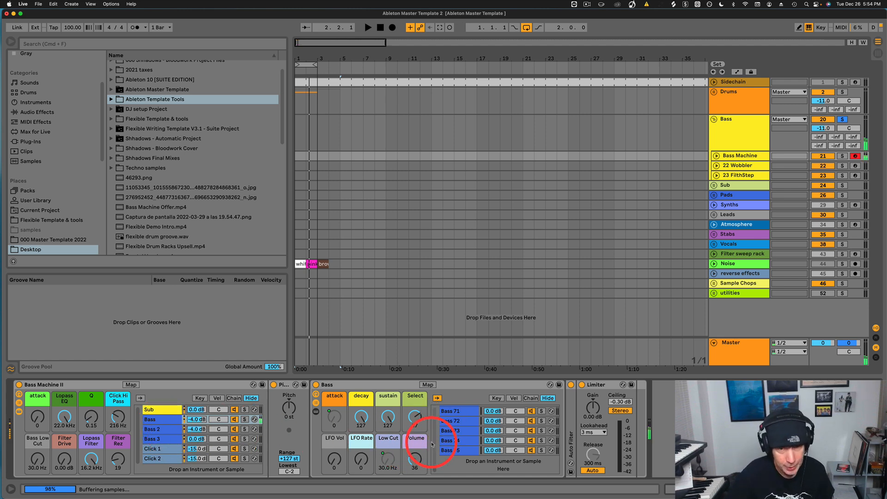
Audition Bass 6 inside Bass 2 and turn Bass 2's chain volume down to -34 dB.
left_click(162, 431)
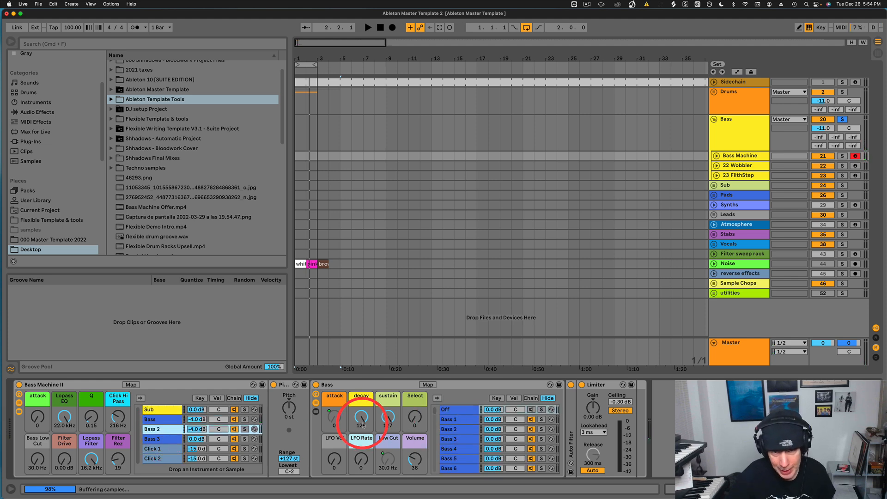
left_click_drag(415, 420, 415, 420)
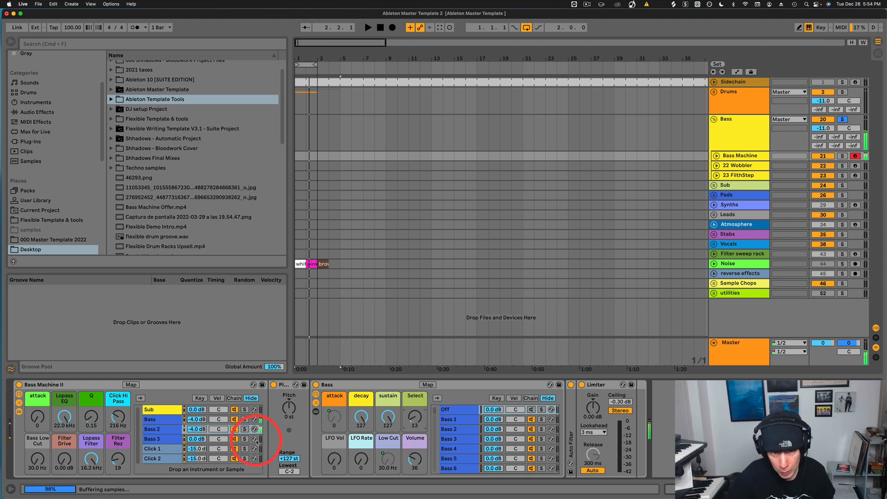
left_click_drag(197, 430, 197, 431)
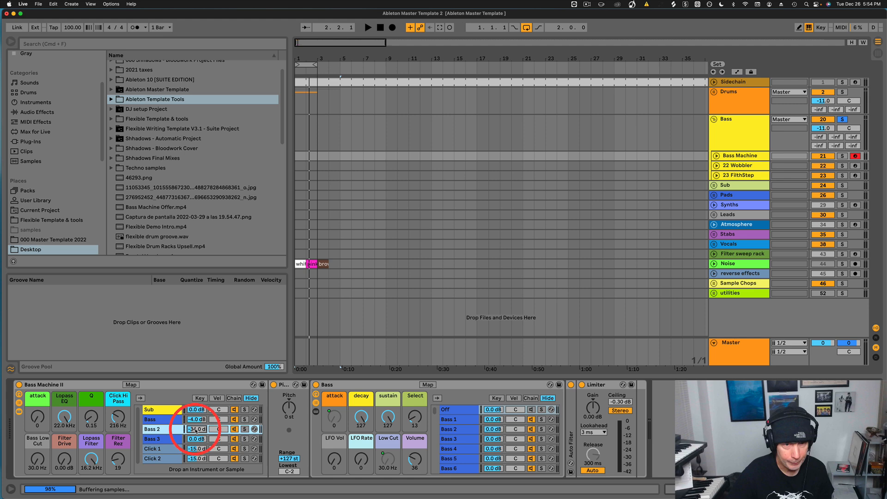
Audition Bass 1 and Bass 3 inside the Bass 3 chain, reset selection to Off, then show Click 1.
left_click(156, 441)
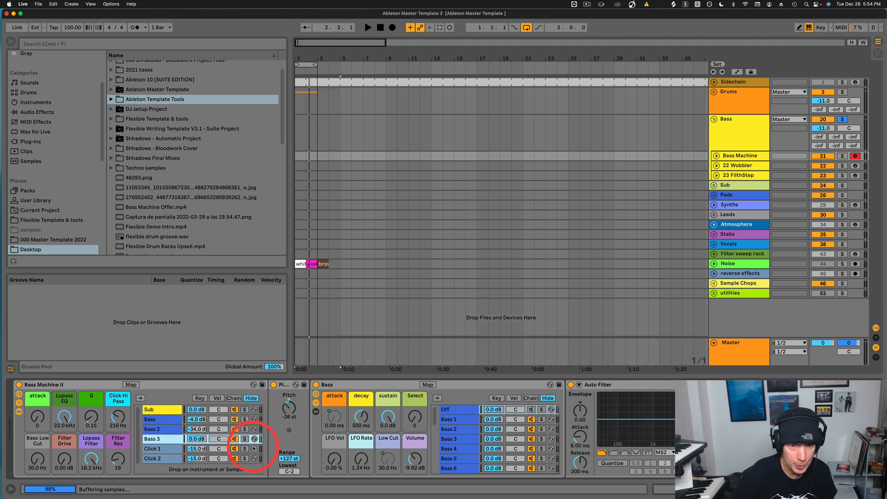
left_click(157, 419)
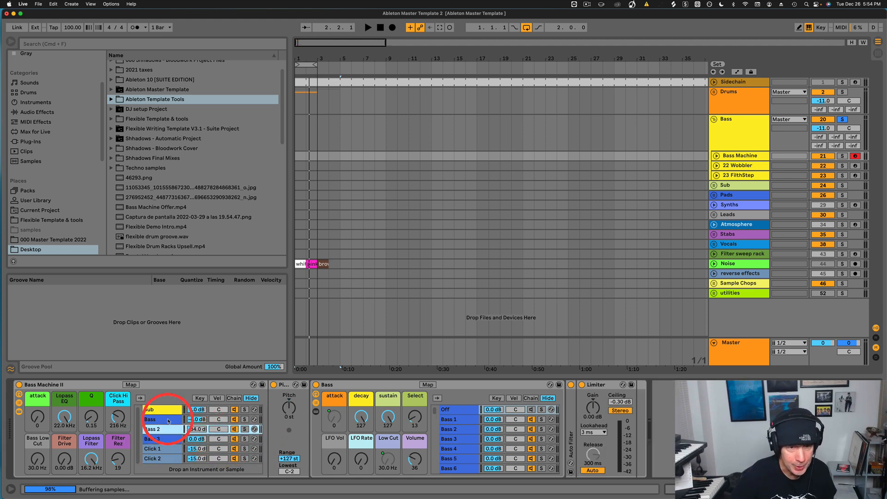
left_click(171, 441)
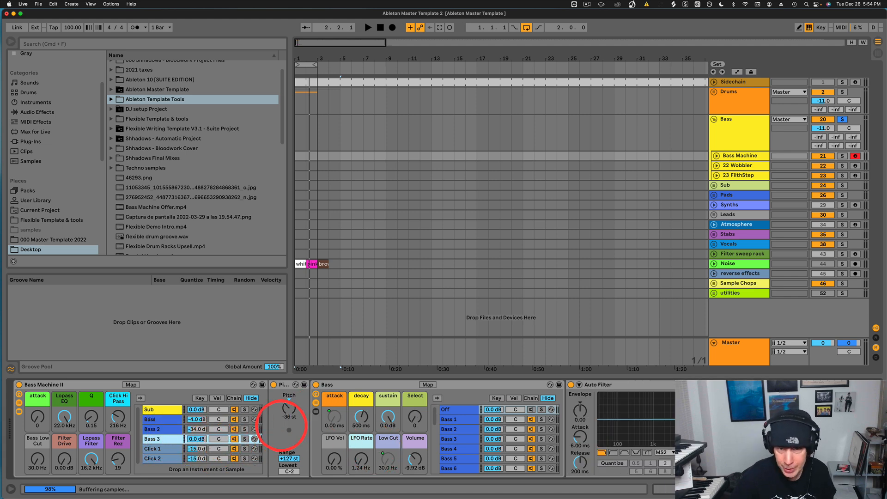
left_click(235, 419)
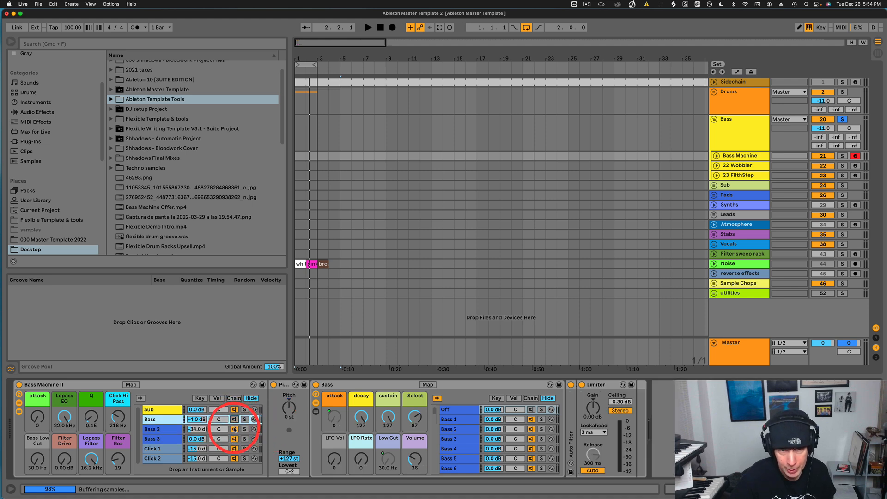
left_click(157, 440)
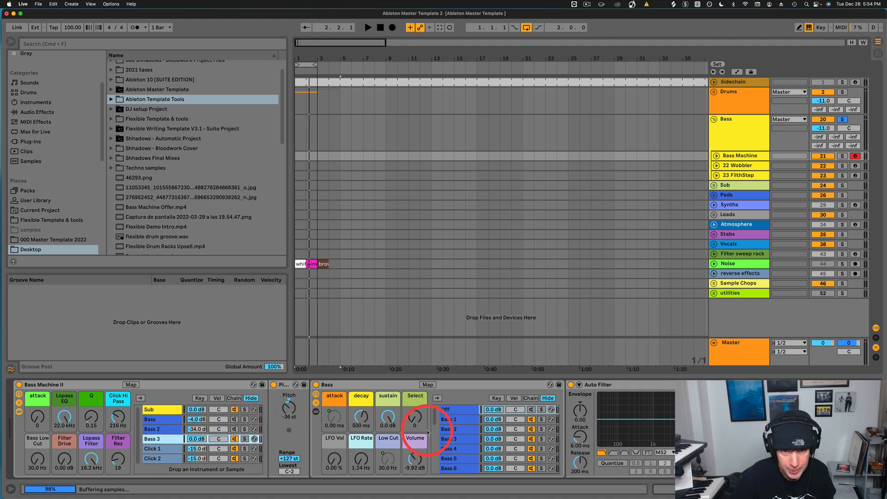
left_click_drag(416, 418, 416, 418)
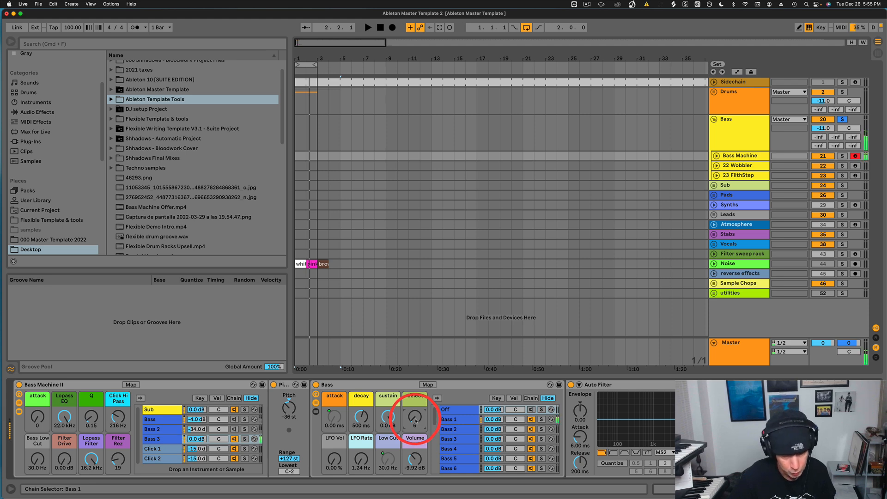
left_click_drag(415, 418, 415, 421)
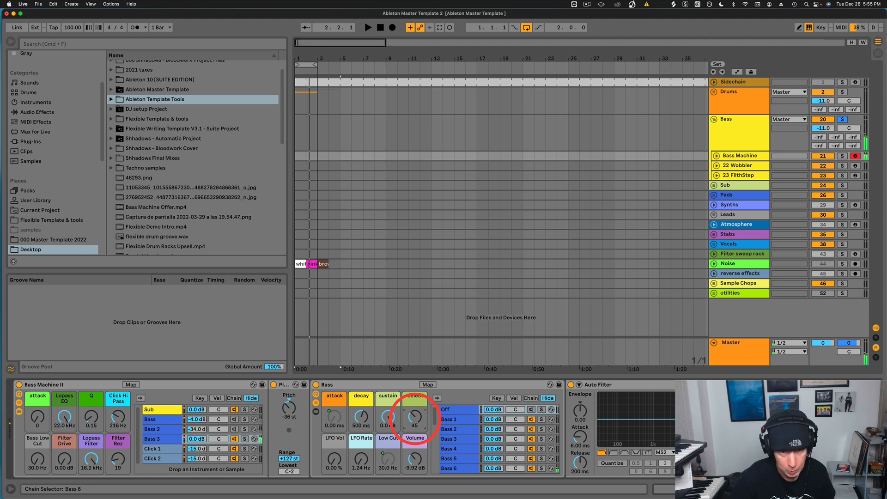
left_click_drag(417, 421, 415, 421)
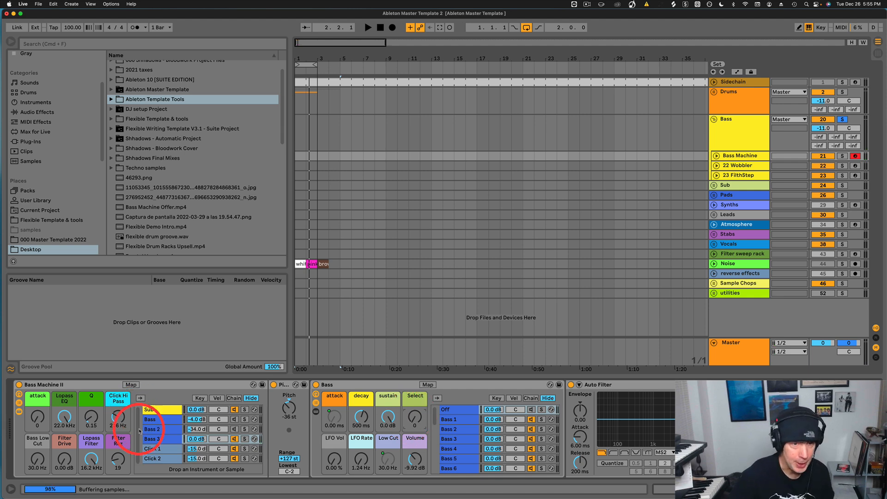
left_click(157, 440)
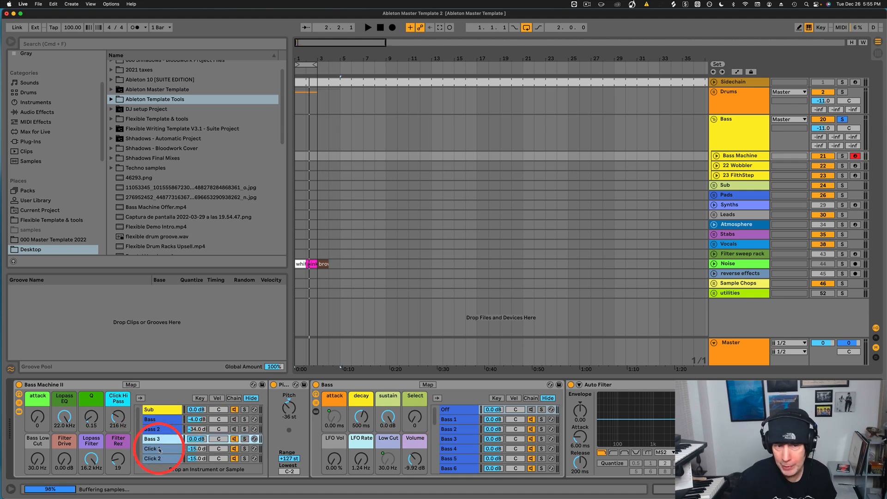
left_click(153, 449)
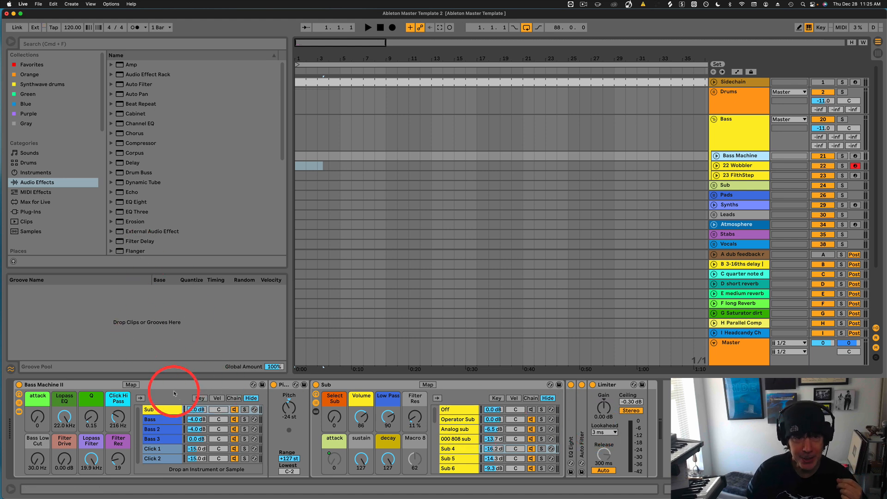
left_click(87, 385)
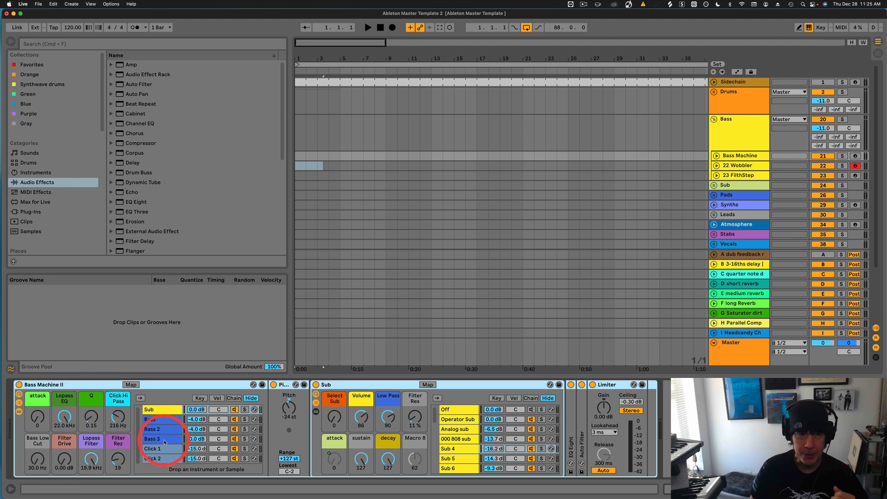
scroll(166, 439, "down", 1)
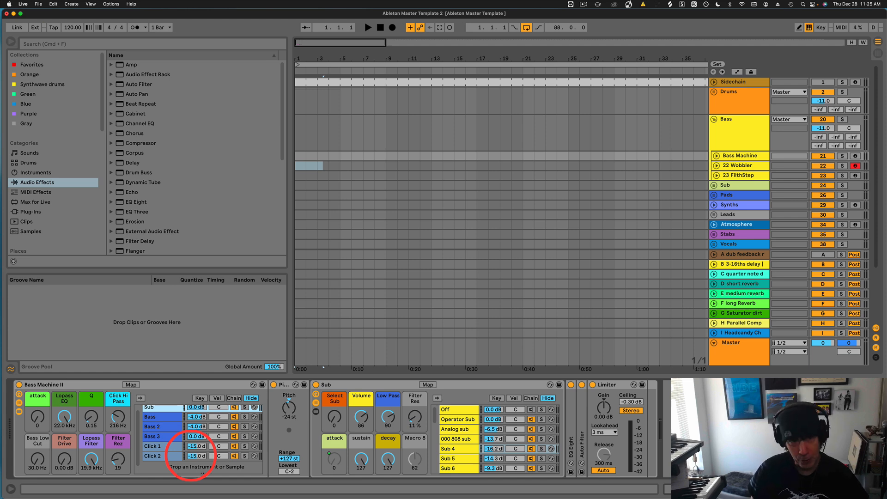
Browse the Desktop's Bass folder to Bass Machine 2.5 - Ableton 11+, then show the 22 Wobbler track.
scroll(44, 230, "down", 3)
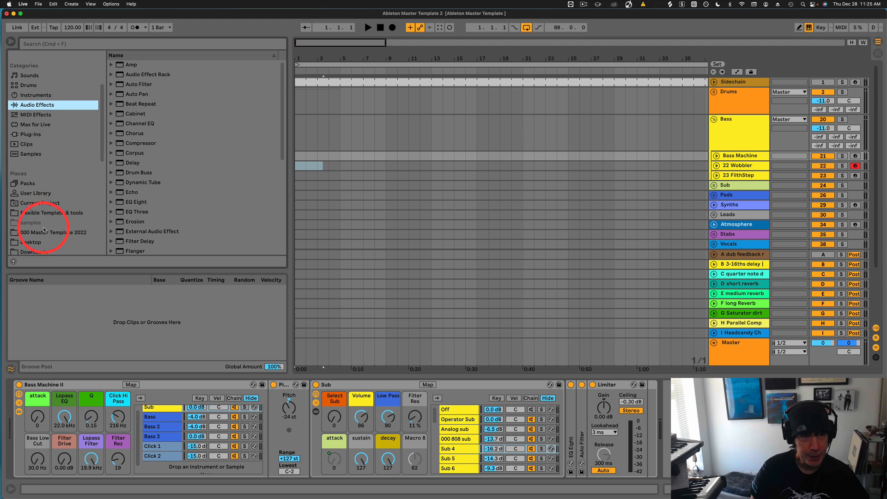
left_click(30, 242)
scroll(156, 128, "down", 5)
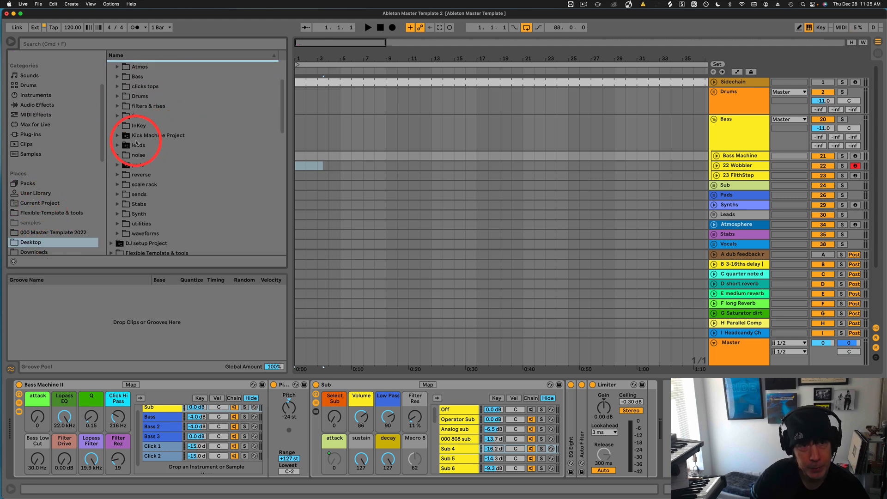
left_click(117, 76)
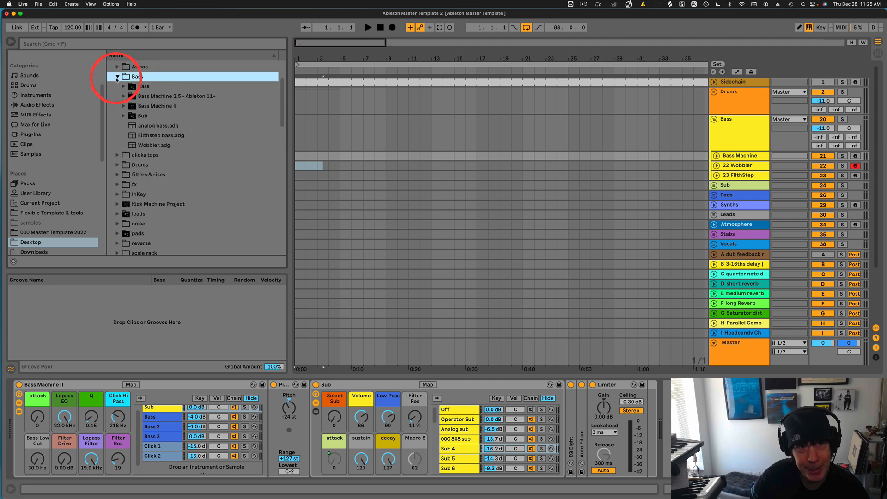
left_click(156, 97)
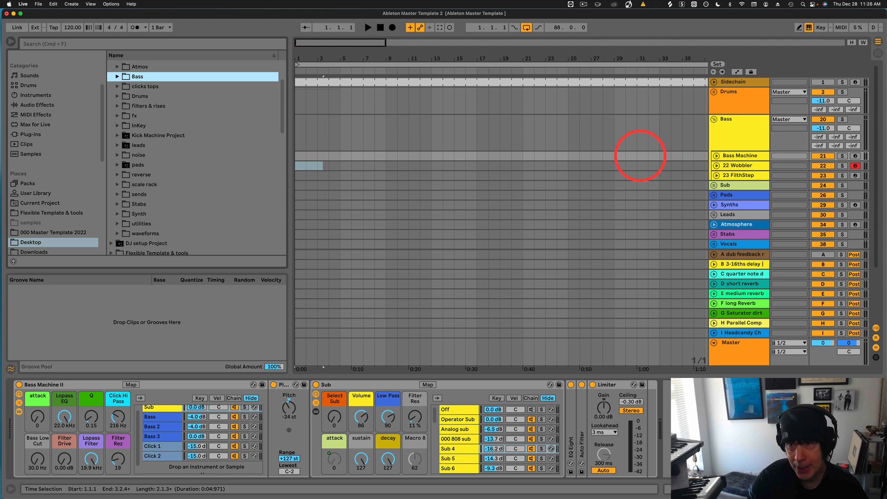
left_click(736, 165)
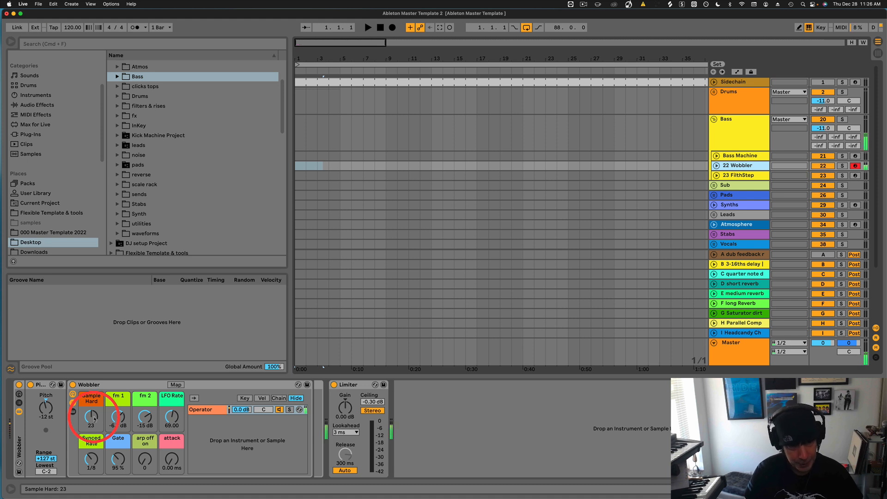
Adjust the Wobbler macros, setting Synced Rate to 1/12 and raising Sample Hard.
scroll(94, 419, "up", 5)
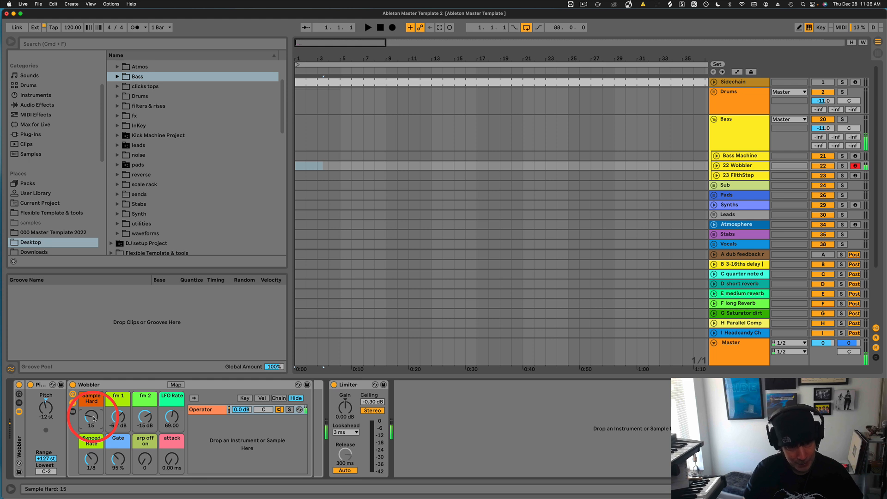
scroll(94, 419, "down", 9)
scroll(119, 419, "down", 5)
scroll(91, 417, "down", 5)
scroll(92, 417, "up", 8)
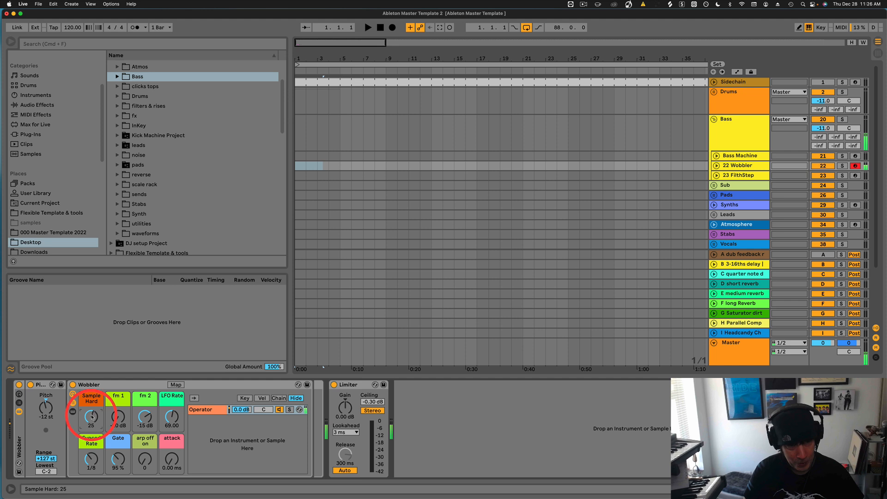
scroll(92, 417, "up", 1)
scroll(173, 418, "up", 1)
scroll(173, 418, "up", 6)
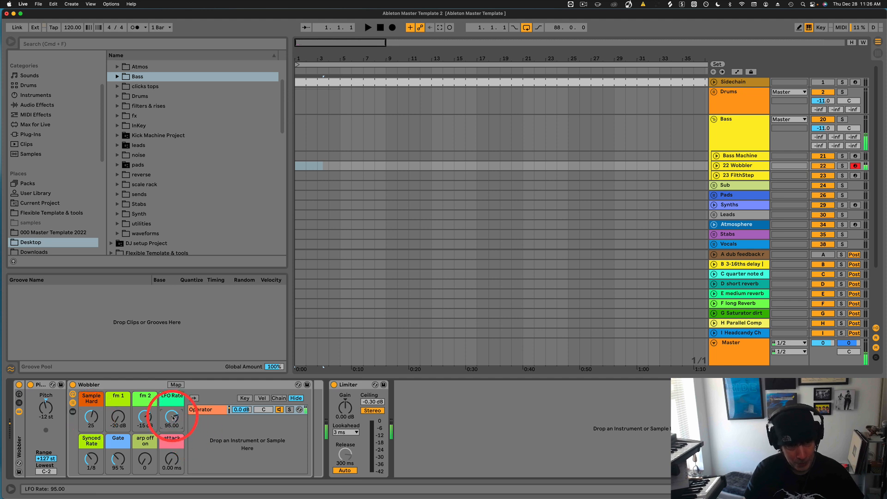
scroll(119, 416, "up", 10)
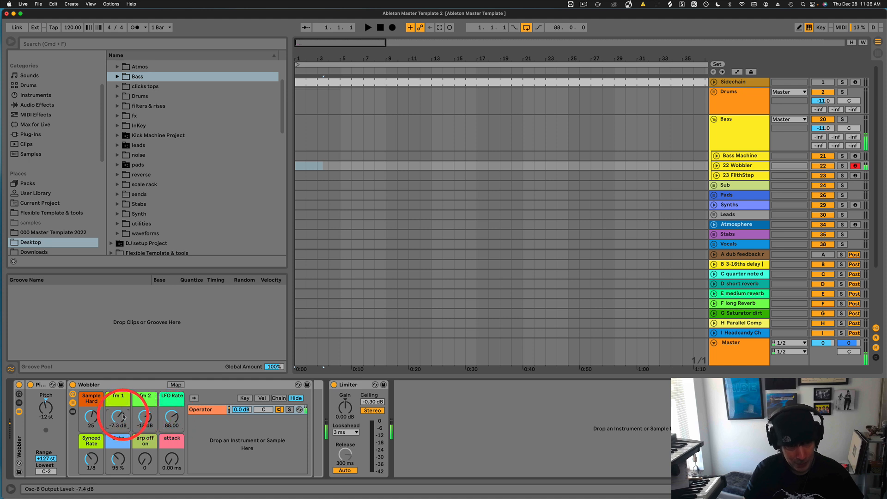
scroll(119, 417, "down", 5)
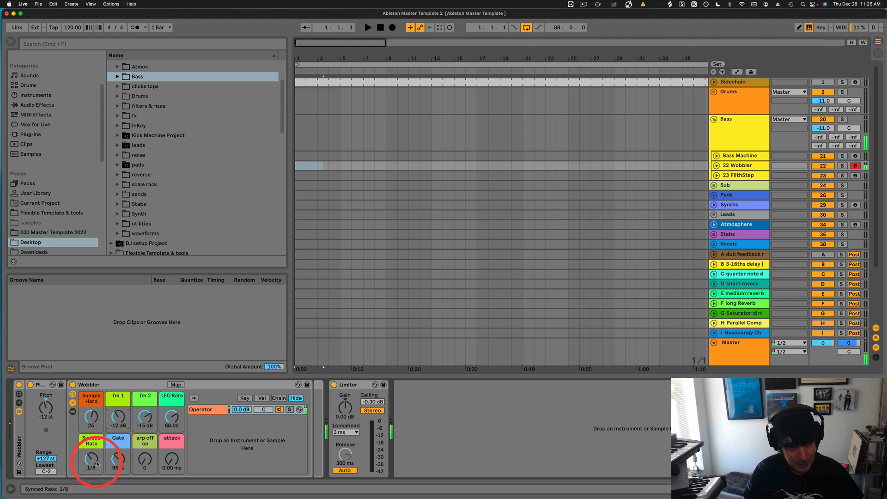
scroll(144, 462, "up", 5)
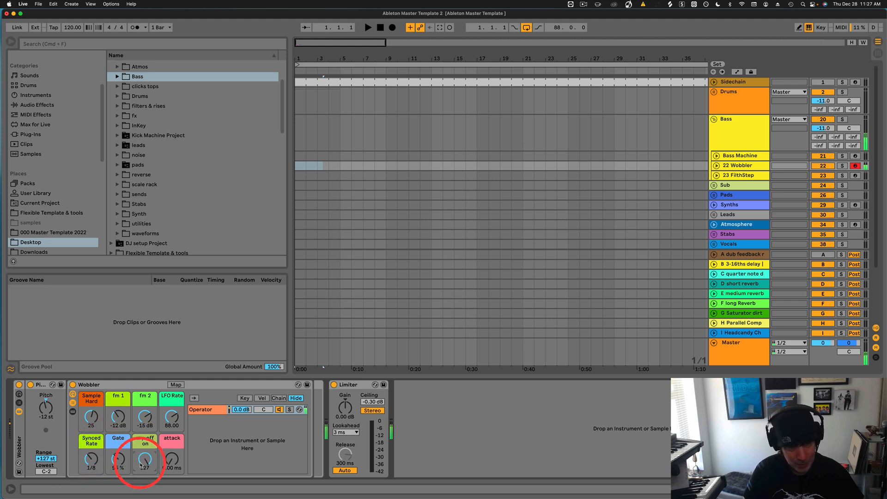
scroll(120, 462, "up", 3)
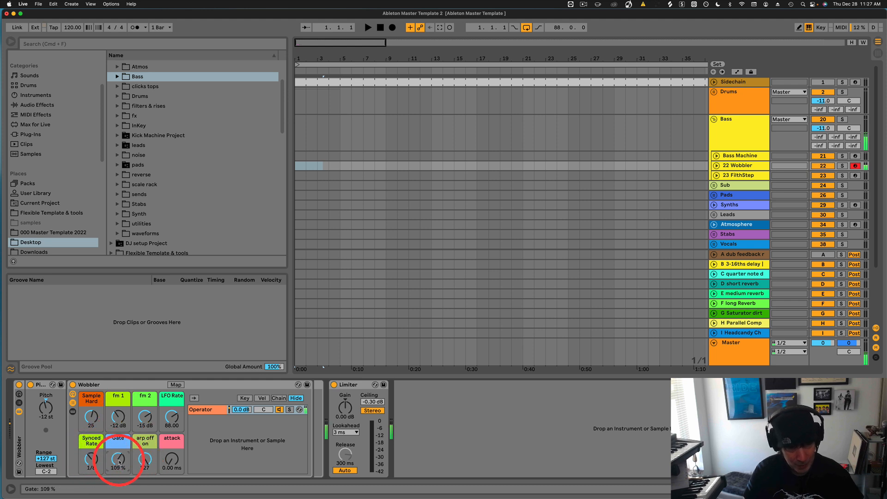
left_click_drag(118, 462, 86, 461)
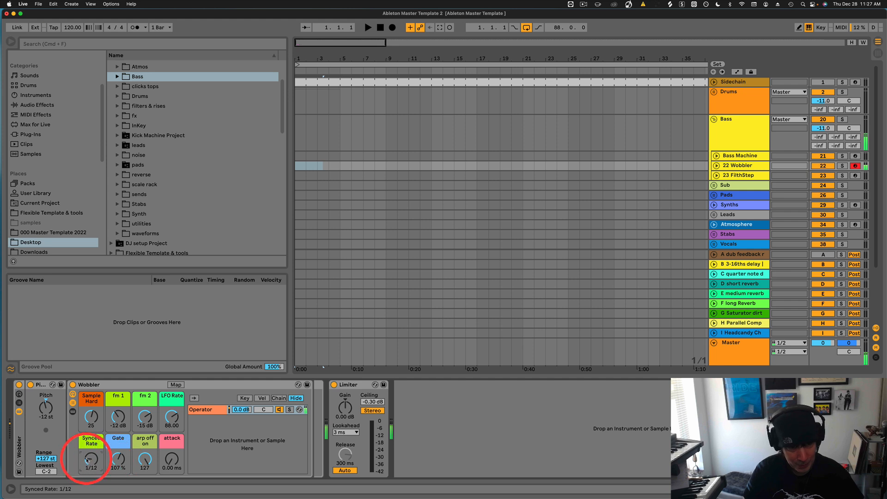
left_click_drag(94, 420, 94, 419)
Fine-tune to Sample Hard 36, Synced Rate 1/6, LFO Rate 56.00, Gate 86 %, then select the Wobbler rack.
scroll(94, 419, "down", 3)
scroll(172, 420, "up", 5)
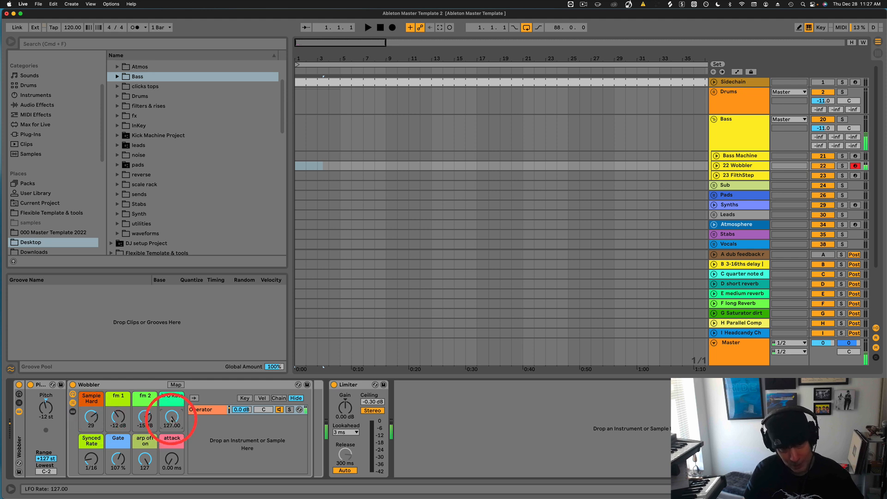
scroll(172, 420, "down", 5)
scroll(172, 420, "up", 3)
scroll(128, 445, "down", 3)
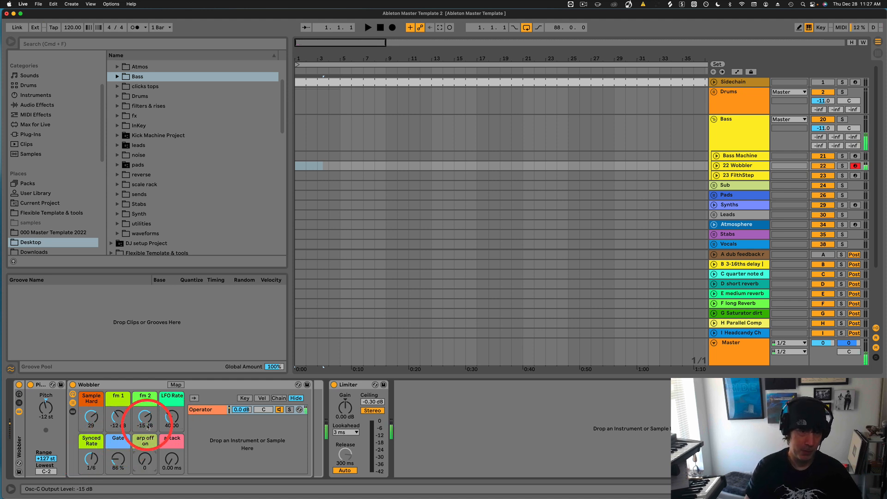
scroll(170, 419, "down", 5)
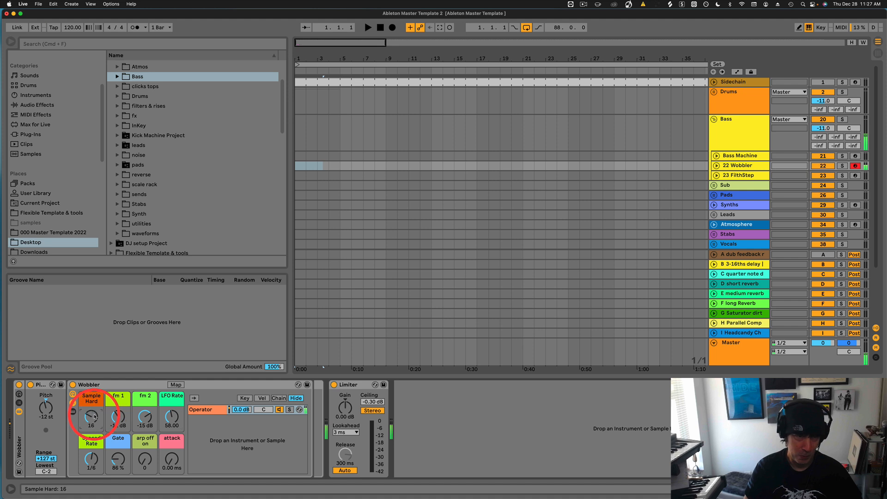
scroll(94, 418, "up", 10)
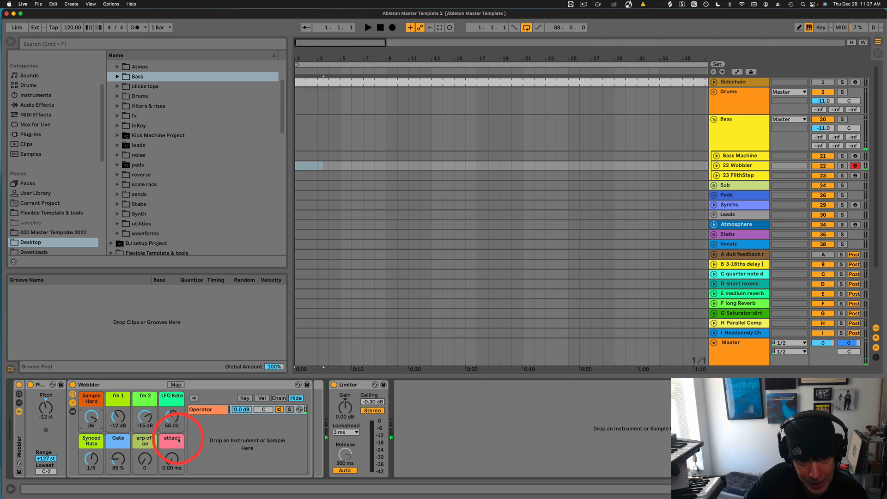
left_click(123, 388)
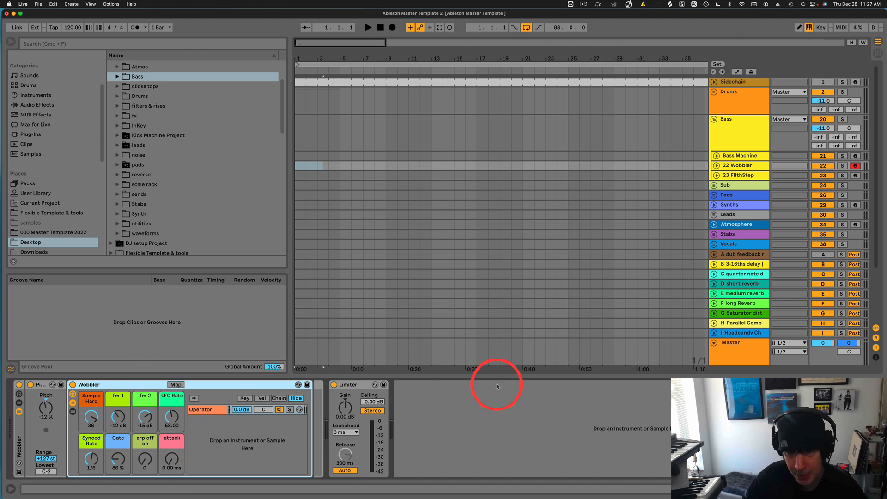
Arm and select 23 FilthStep, raise the dirty macro, and move formant down to 58 and back up.
left_click(856, 176)
left_click(739, 175)
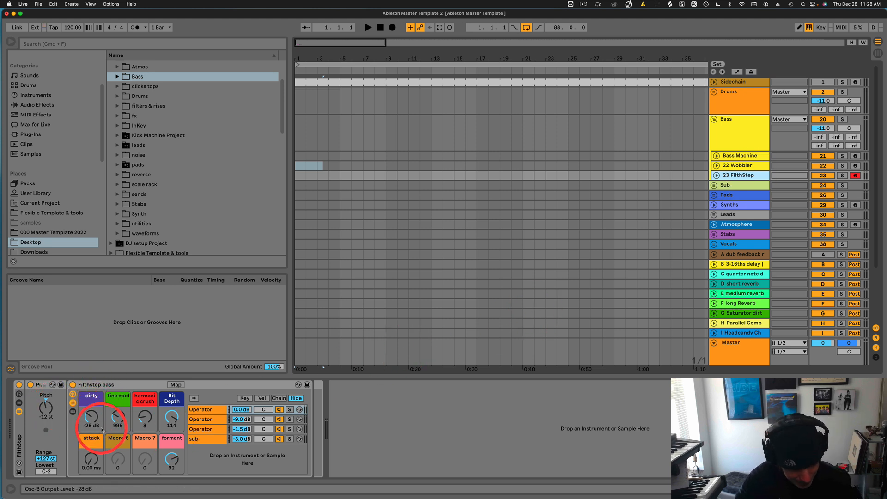
left_click_drag(96, 418, 143, 417)
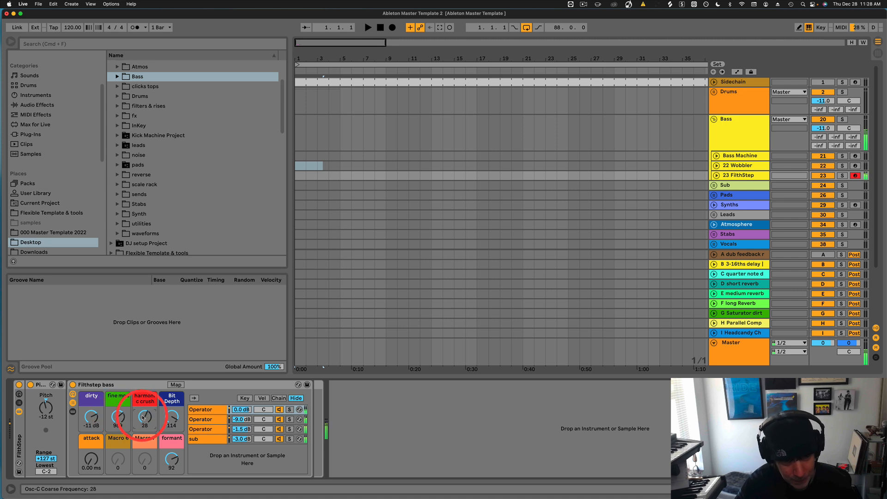
left_click_drag(174, 459, 173, 454)
left_click_drag(96, 414, 101, 420)
left_click_drag(175, 460, 176, 460)
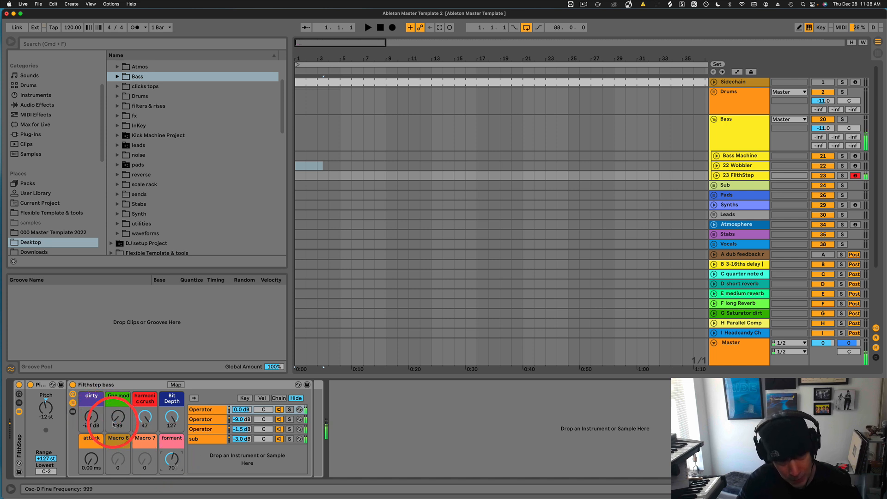
Set dirty to -14 dB, fine mod to 993 and harmonic crush down to 11.
left_click_drag(88, 421, 89, 416)
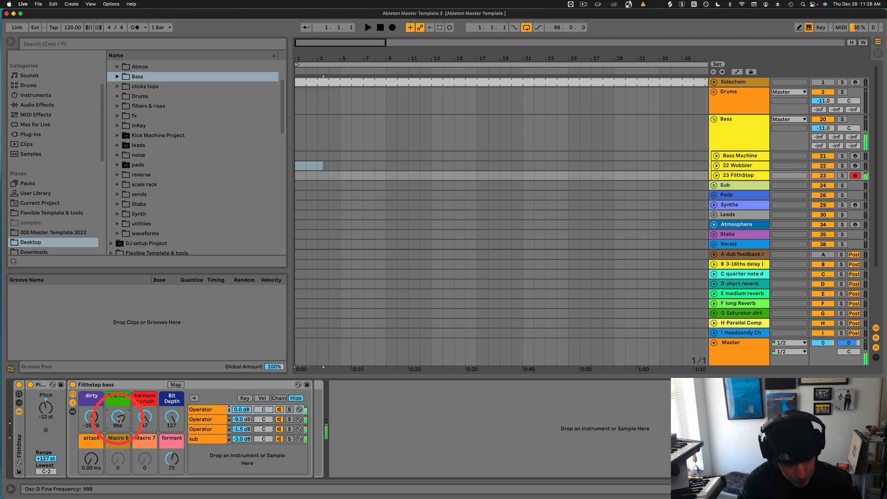
left_click_drag(119, 421, 149, 419)
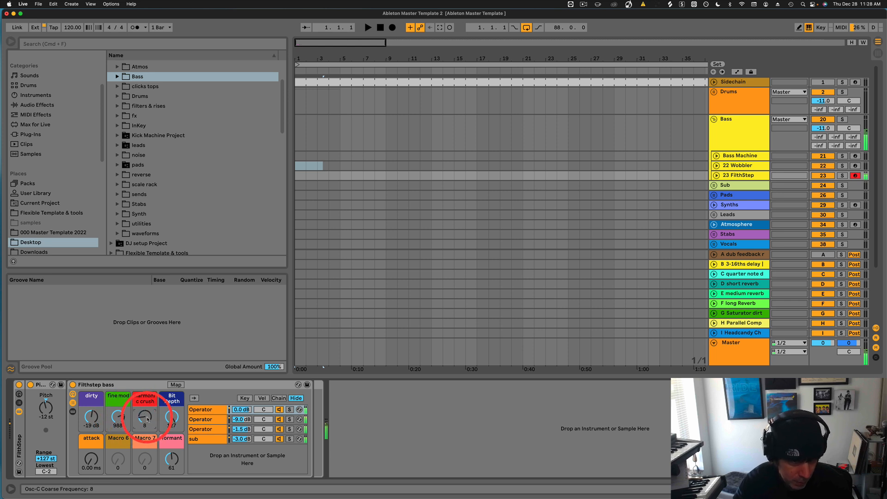
left_click_drag(147, 418, 97, 415)
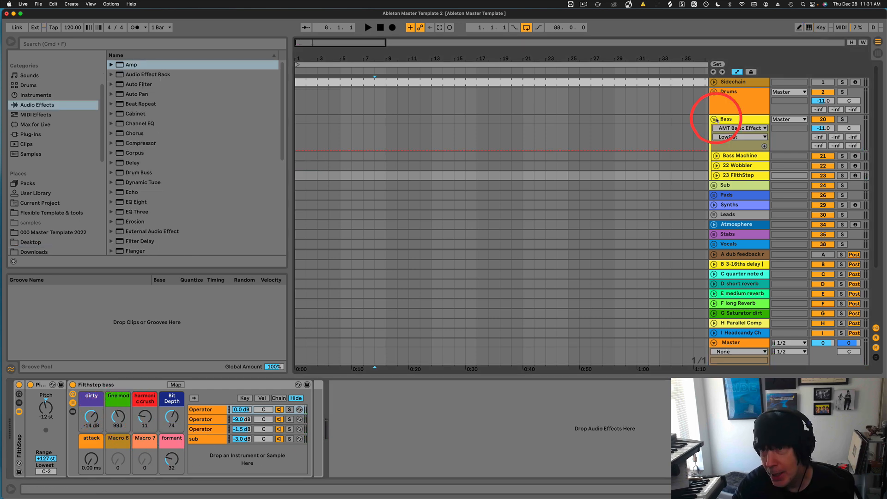
Fold Bass, unfold Sub to inspect Sub Chain's Sub chain in Bass Machine II, then fold Sub again.
left_click(713, 119)
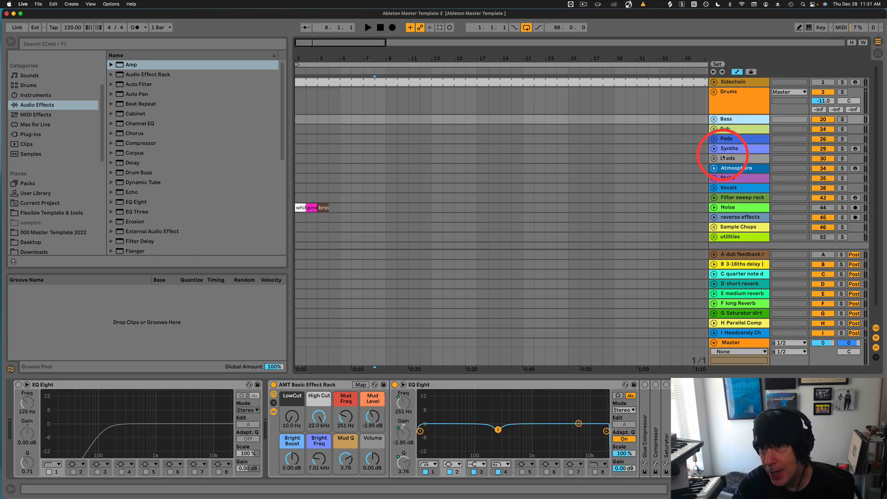
left_click(714, 130)
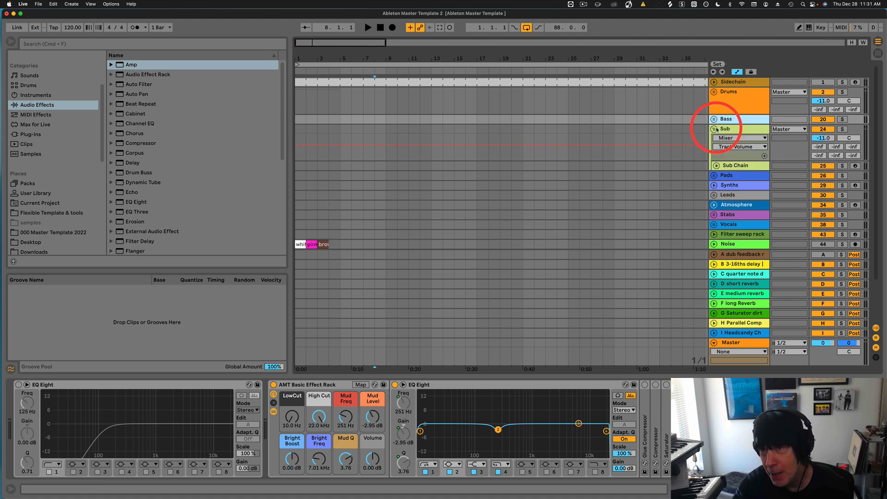
left_click(741, 166)
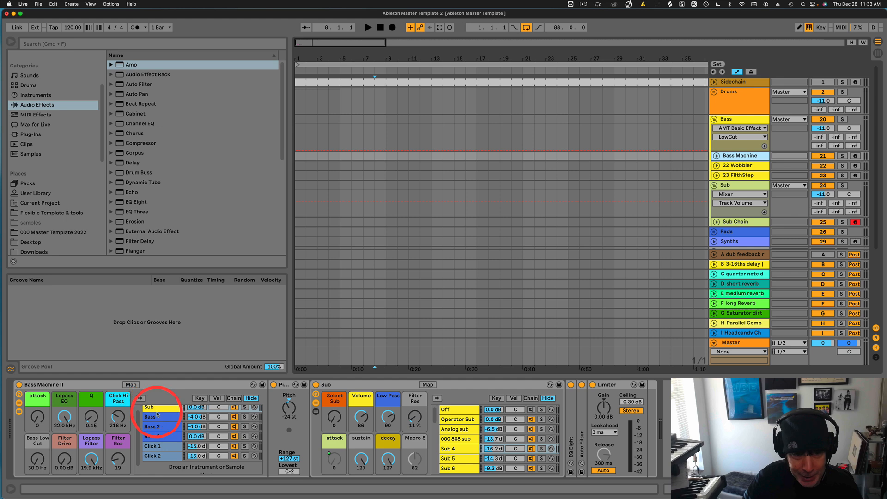
left_click(158, 409)
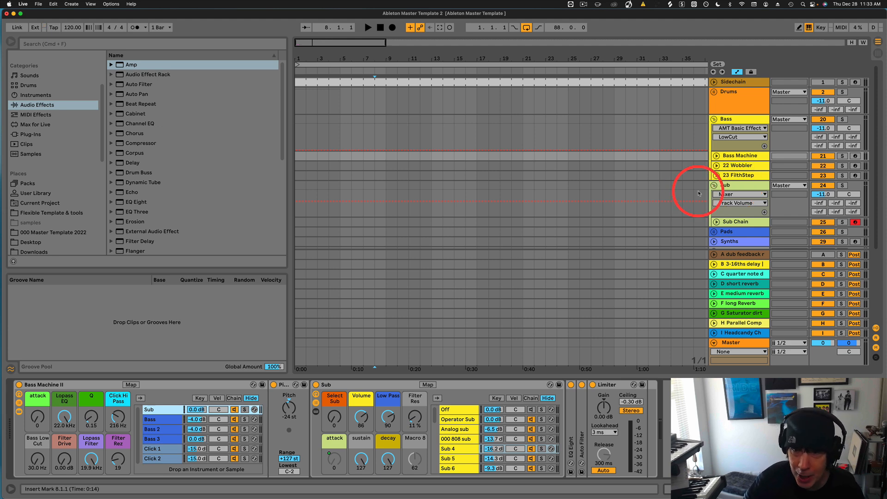
left_click(715, 185)
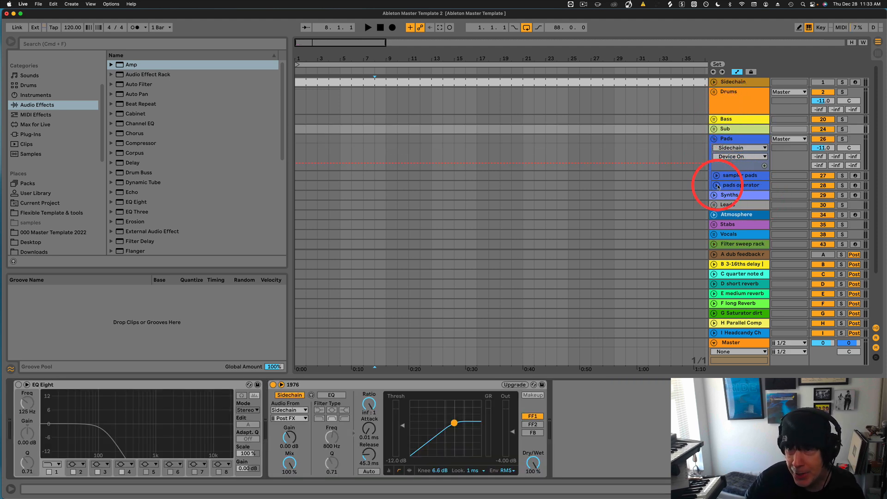
left_click(740, 176)
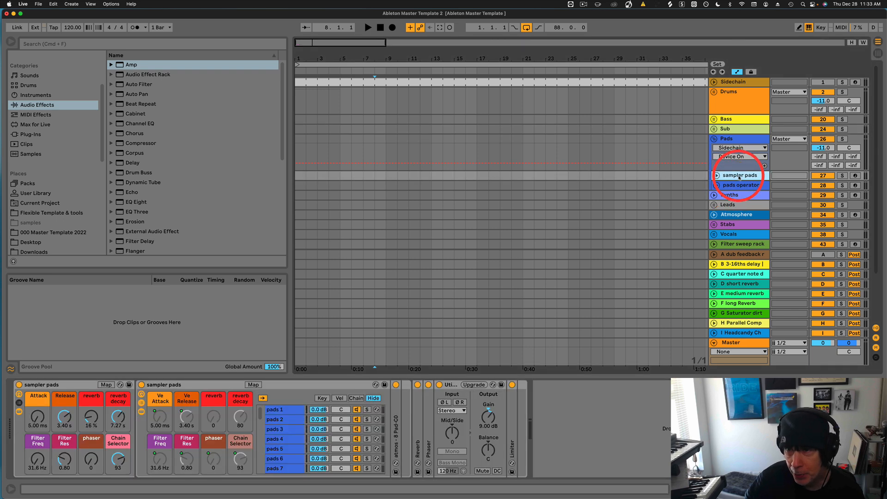
left_click(741, 186)
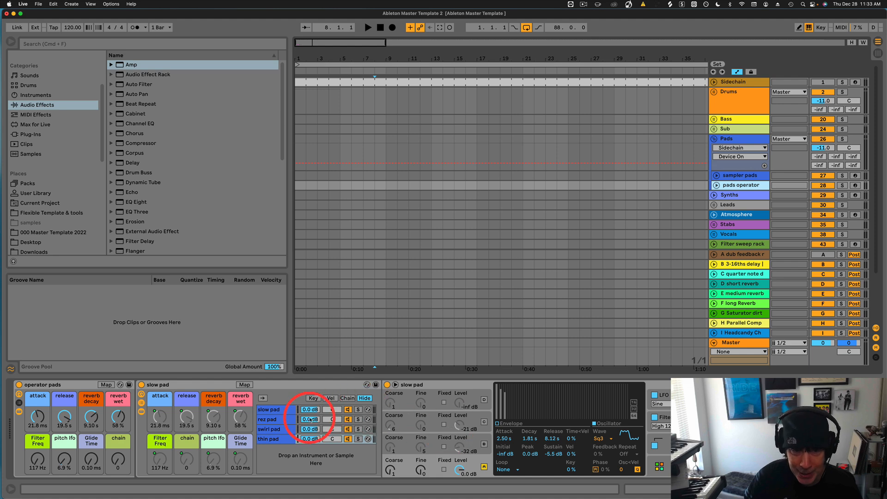
left_click(855, 185)
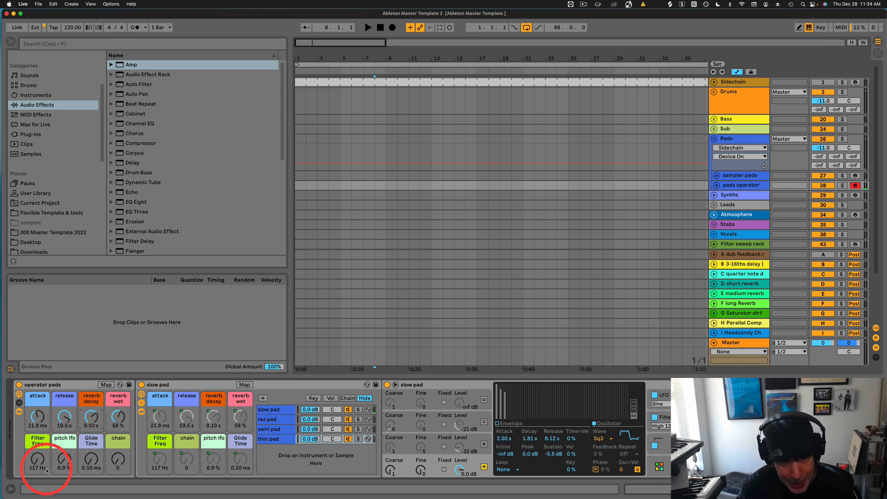
left_click_drag(37, 468, 64, 464)
left_click(69, 471)
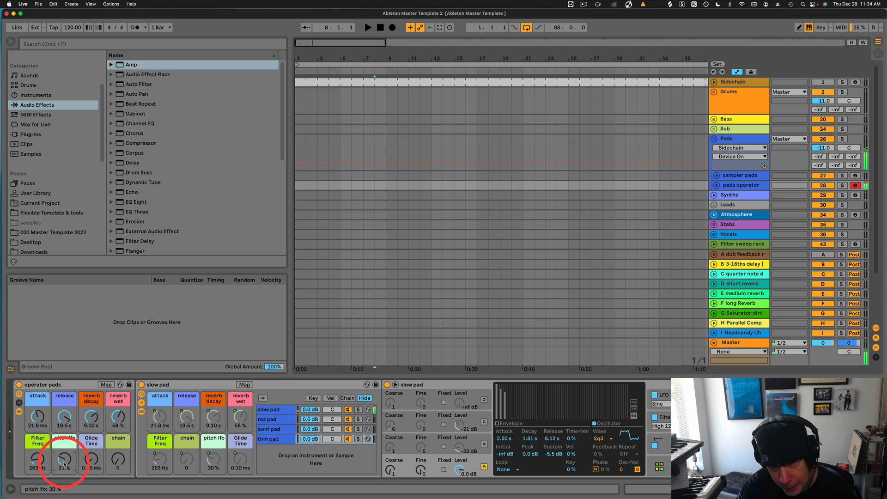
left_click_drag(64, 465, 64, 465)
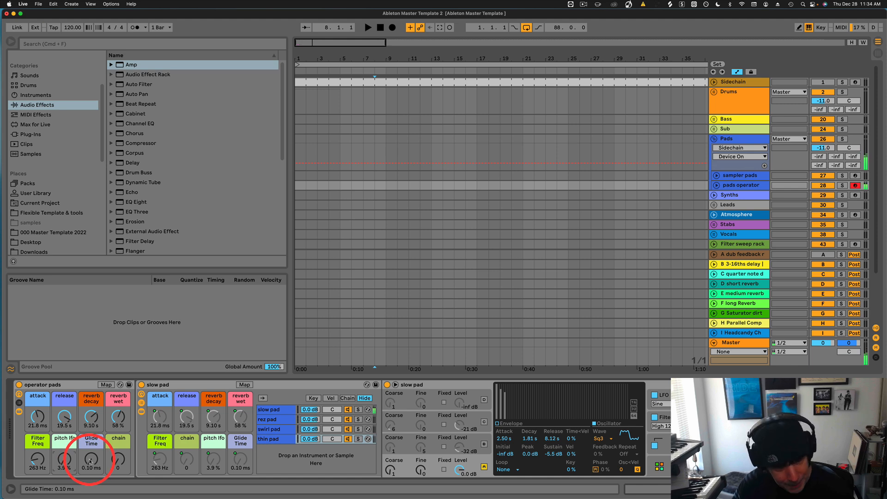
left_click_drag(91, 460, 90, 461)
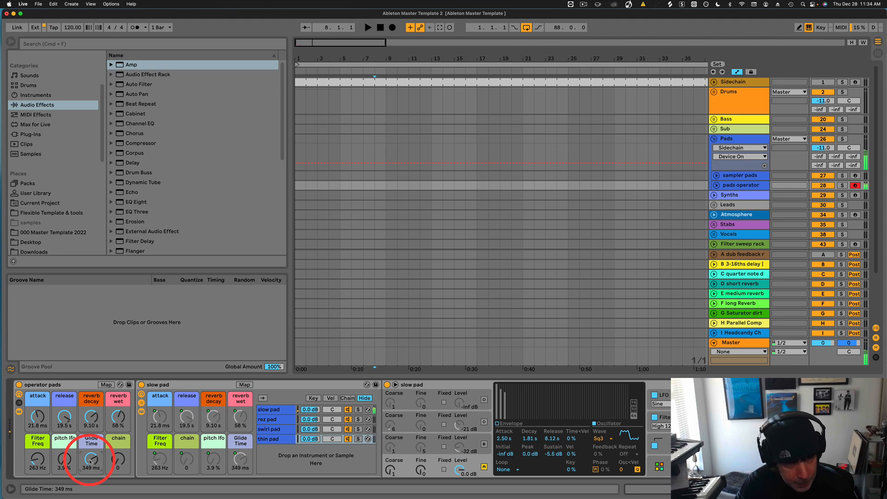
left_click_drag(92, 461, 93, 461)
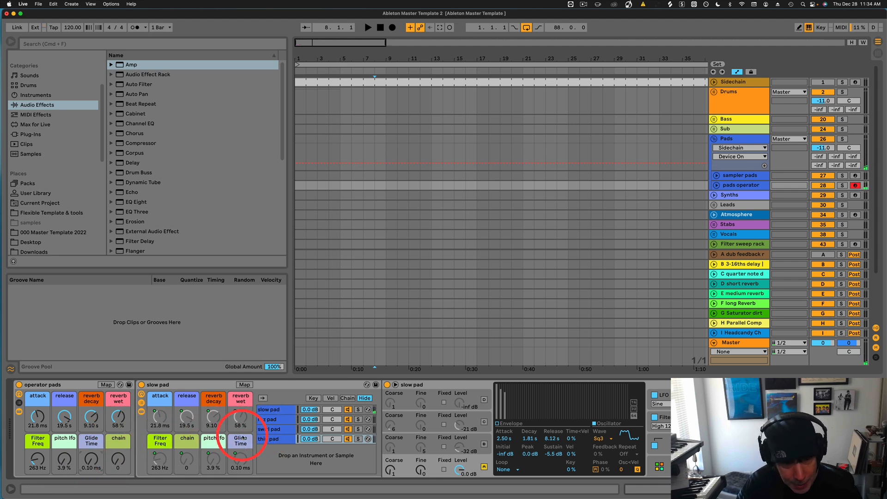
left_click_drag(118, 469, 117, 462)
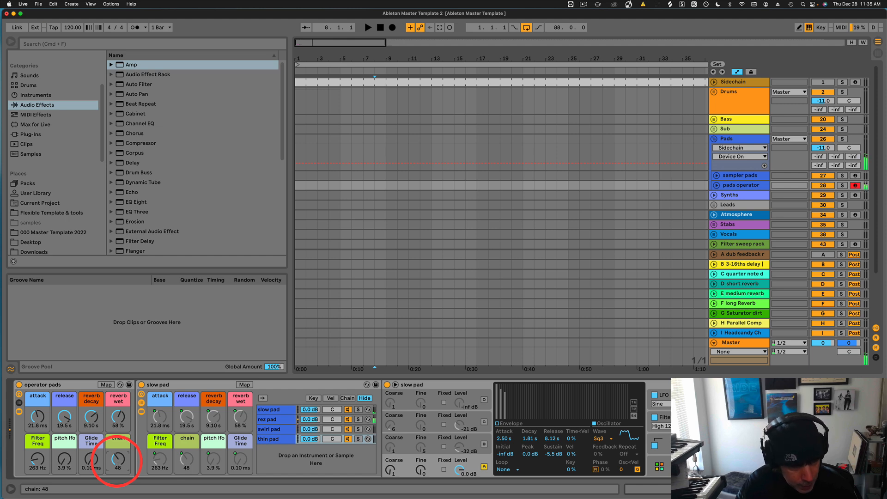
left_click_drag(118, 462, 116, 462)
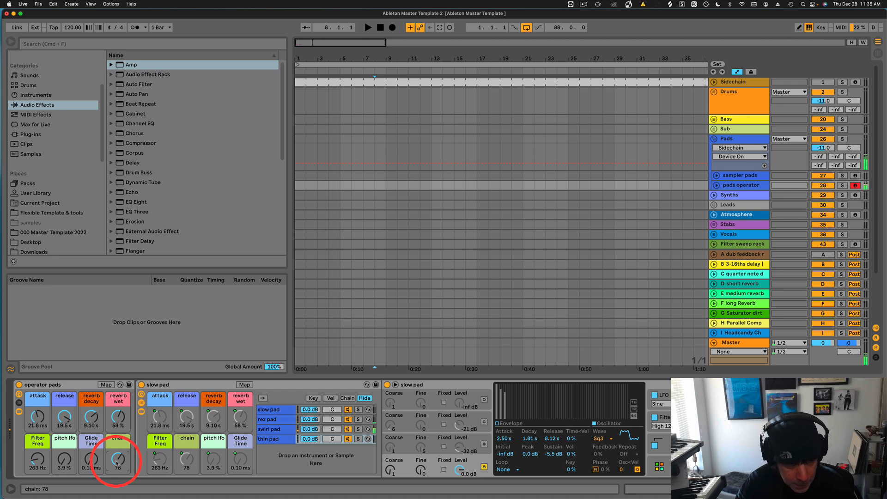
left_click_drag(118, 462, 117, 463)
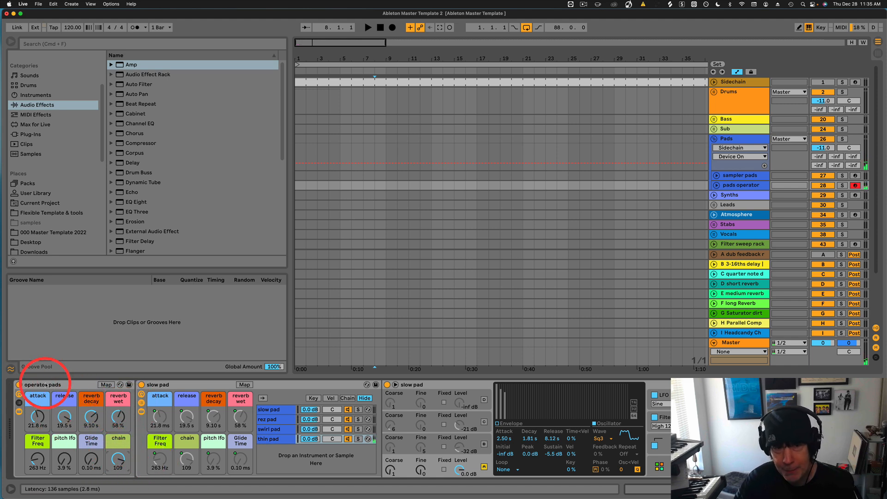
key("Delete")
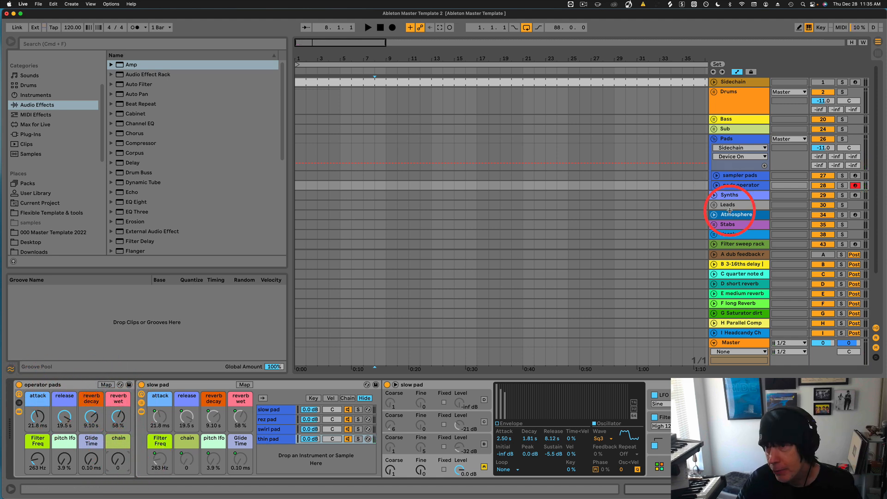
Arm, select and unfold the sampler pads track, selecting its last chain, pads 32.
left_click(855, 175)
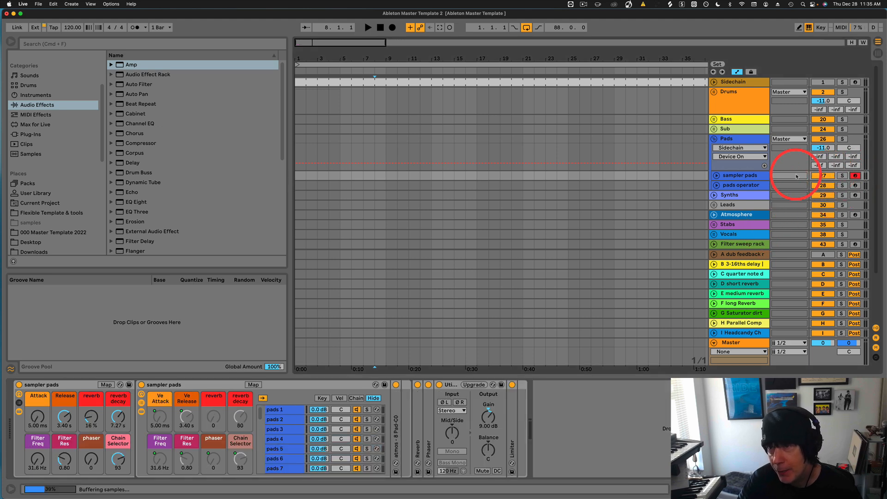
left_click(739, 175)
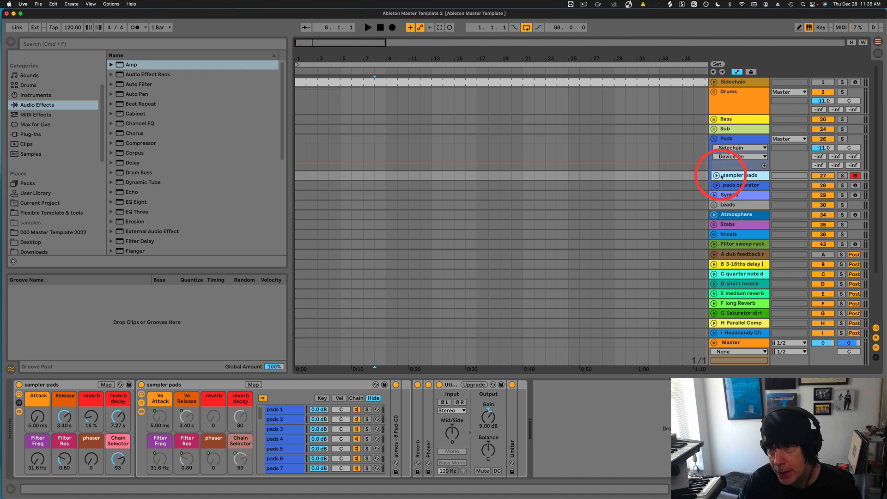
left_click(717, 176)
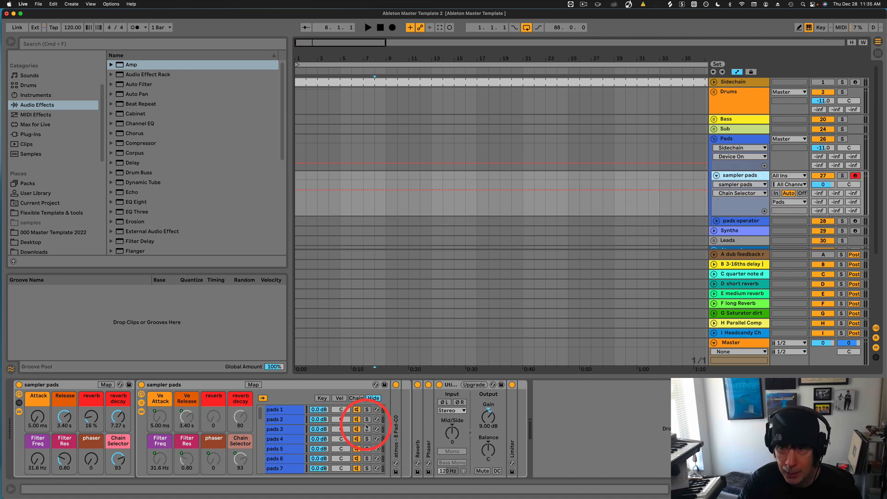
scroll(292, 422, "down", 10)
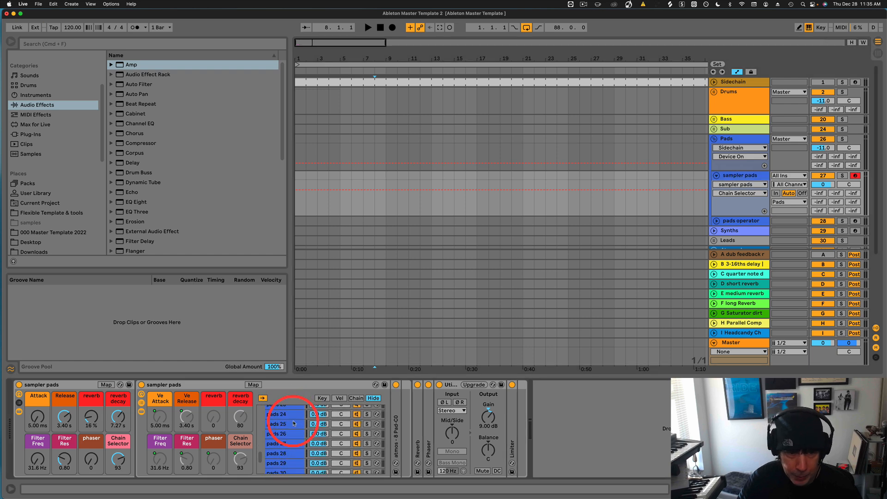
left_click(284, 450)
scroll(284, 440, "up", 10)
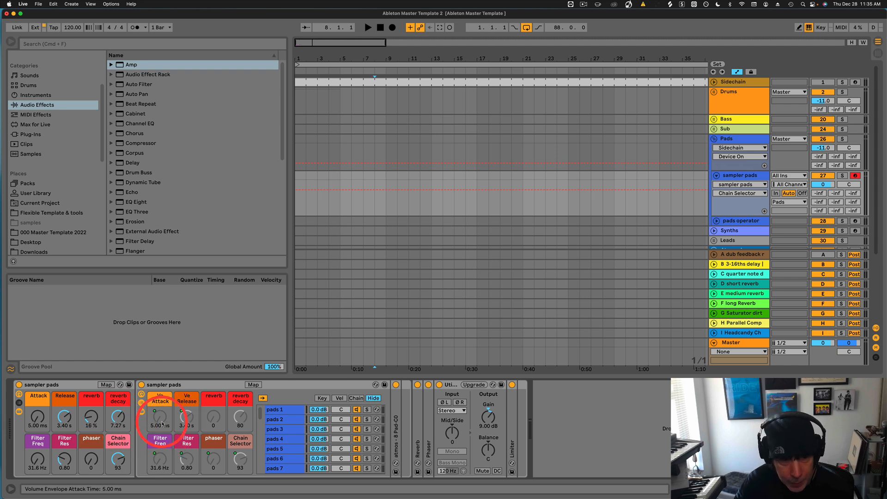
Sweep the Chain Selector through pads 3, 4, 7 and 9, raise phaser to 104, then turn selector down.
double_click(116, 460)
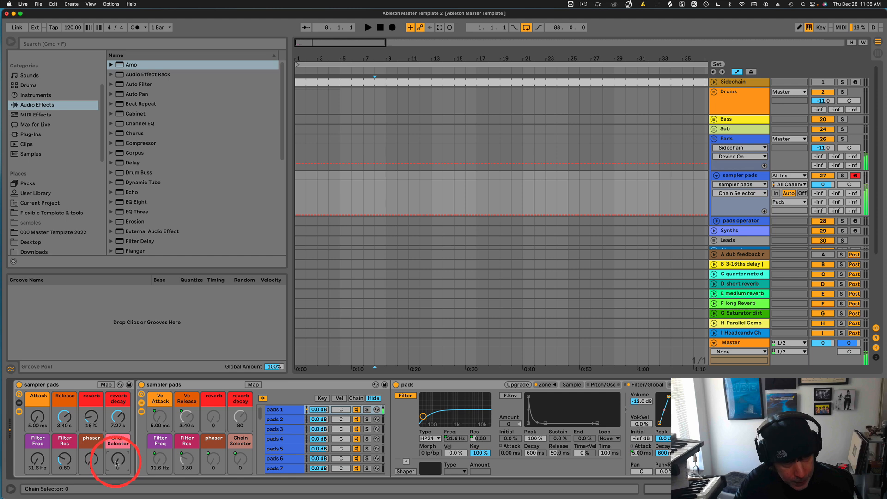
left_click_drag(116, 463, 116, 459)
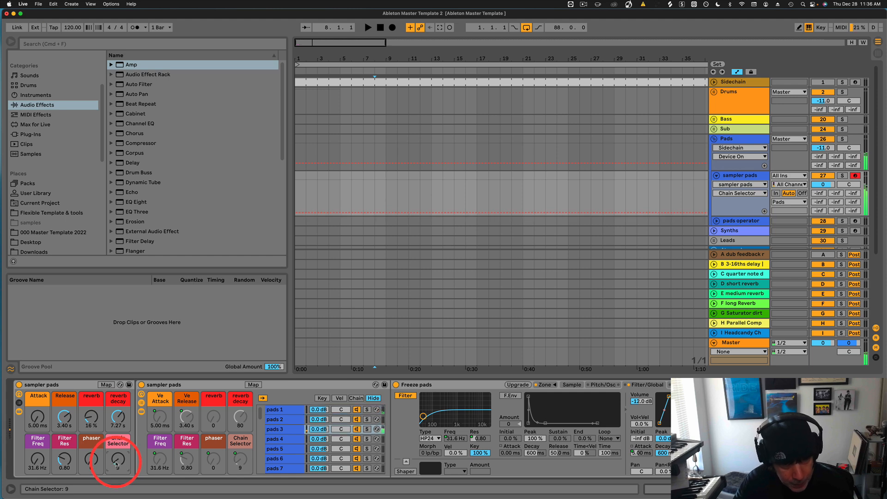
left_click_drag(116, 464, 116, 462)
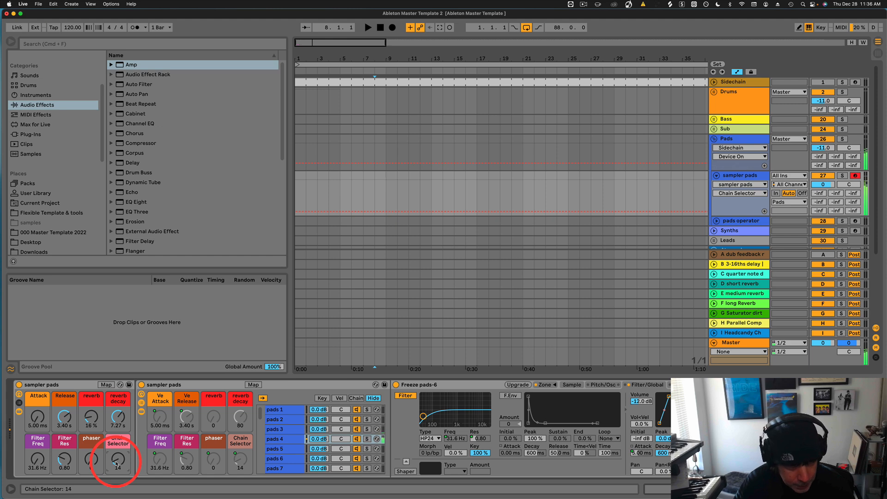
left_click_drag(117, 464, 119, 462)
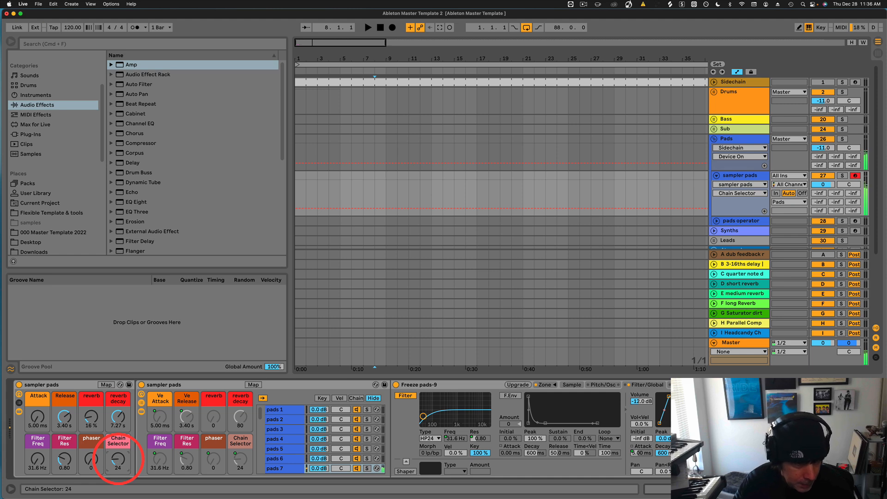
left_click_drag(121, 461, 121, 461)
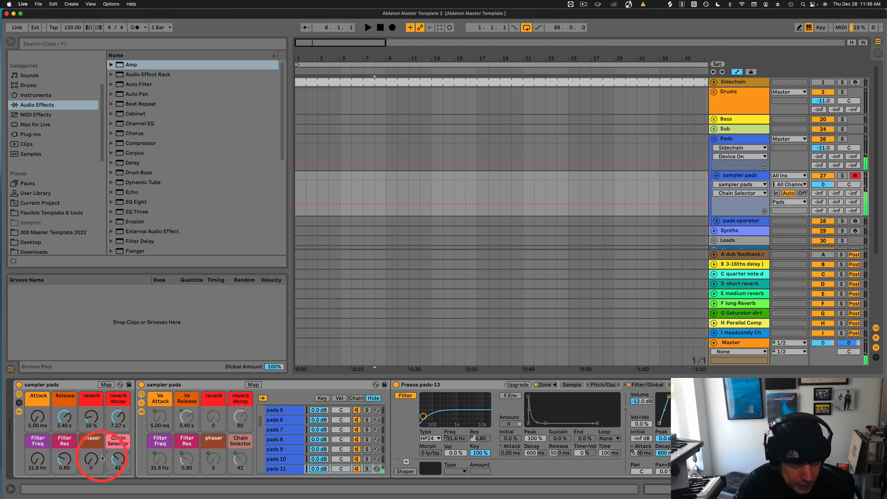
left_click_drag(119, 460, 119, 460)
left_click_drag(37, 462, 38, 468)
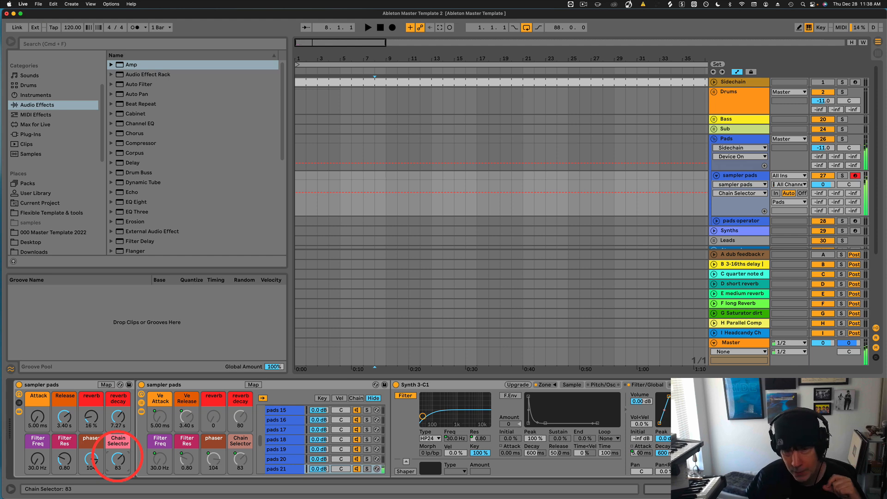
left_click_drag(117, 456, 118, 460)
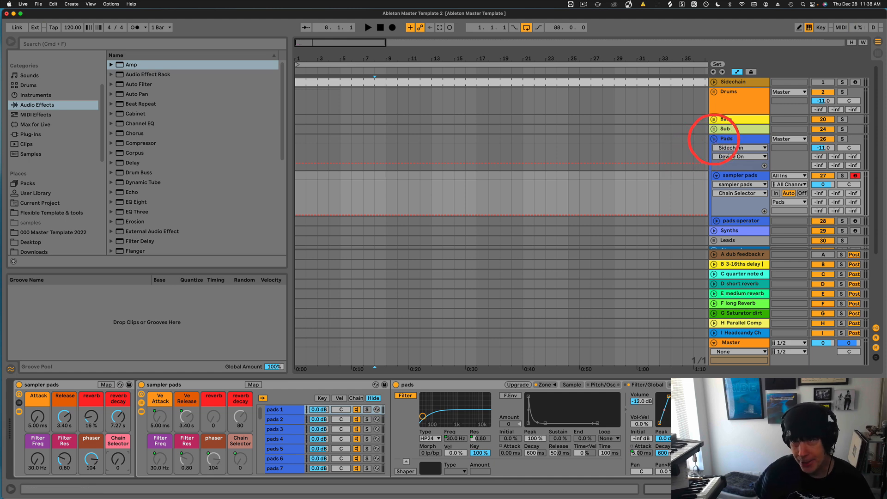
Fold the Pads group, then unfold the Synths group and arm the Synths track.
left_click(714, 139)
left_click(715, 149)
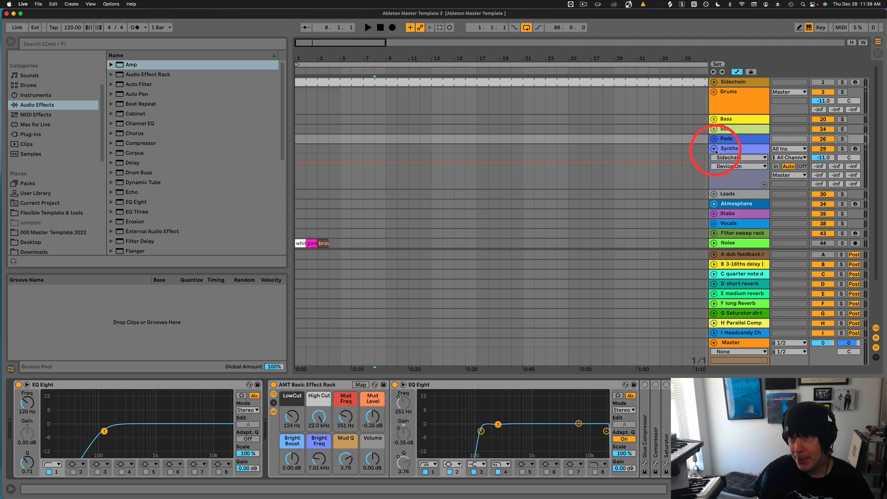
left_click(728, 148)
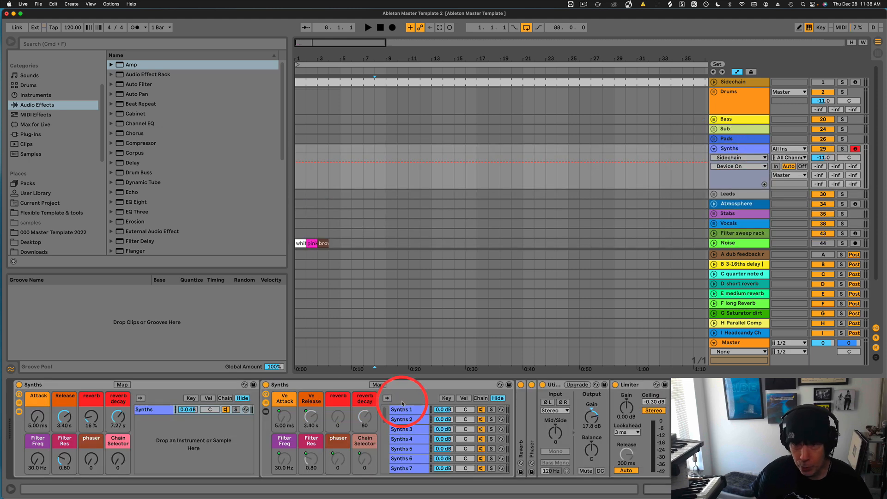
Sweep the Synths rack's Chain Selector macro from 0 through 10 and 47 up to 89.
left_click(118, 460)
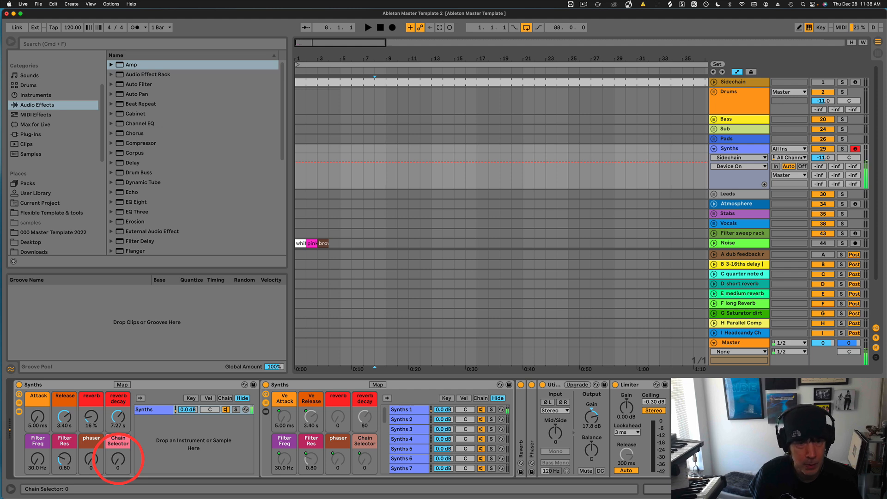
left_click_drag(117, 461, 117, 456)
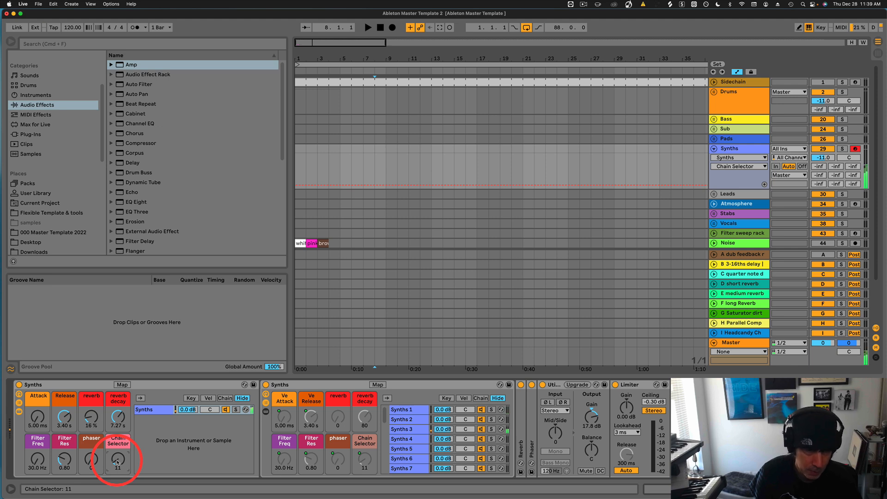
left_click_drag(117, 463, 125, 460)
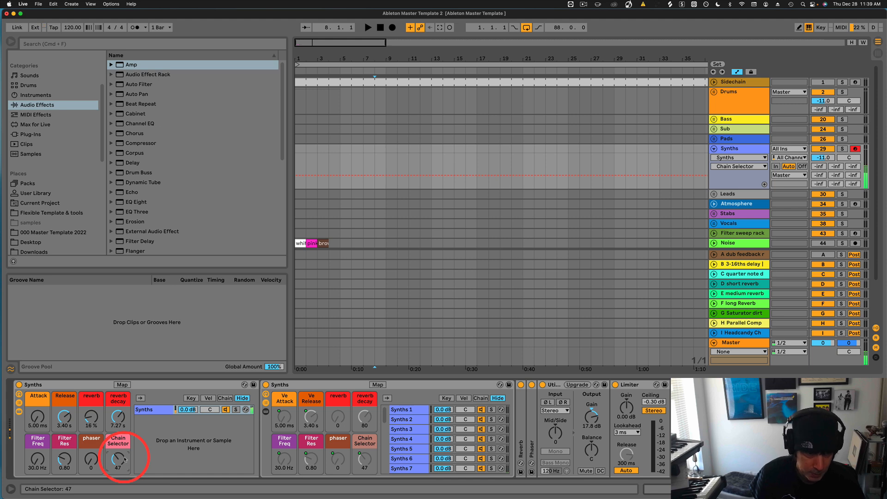
left_click_drag(122, 460, 121, 442)
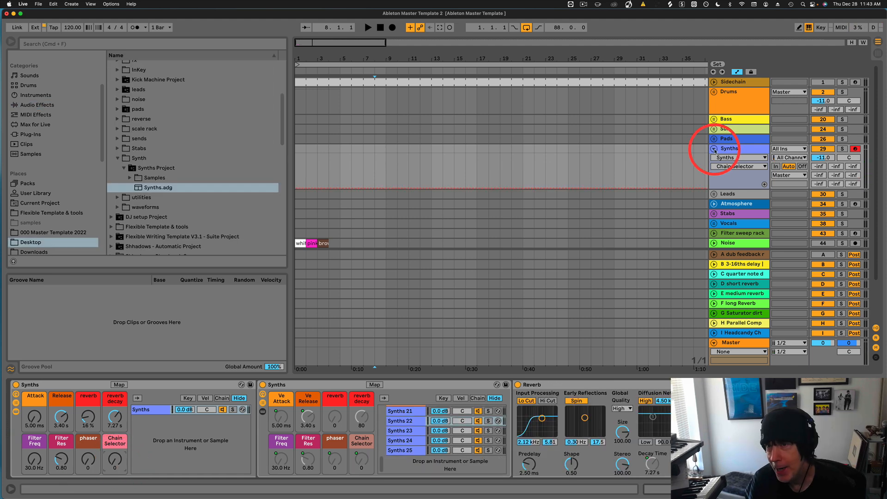
Fold Synths, unfold Leads, and view the leads operator and 33 Click-Top maker racks.
left_click(715, 149)
left_click(726, 160)
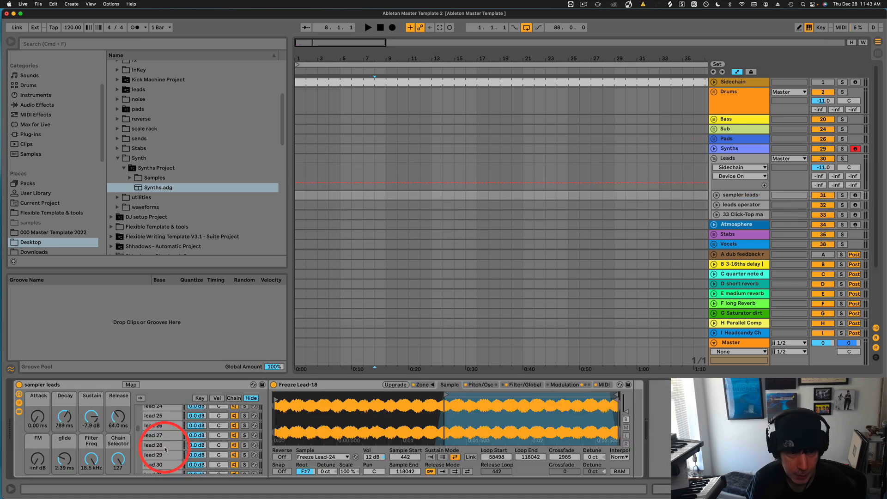
scroll(165, 450, "down", 10)
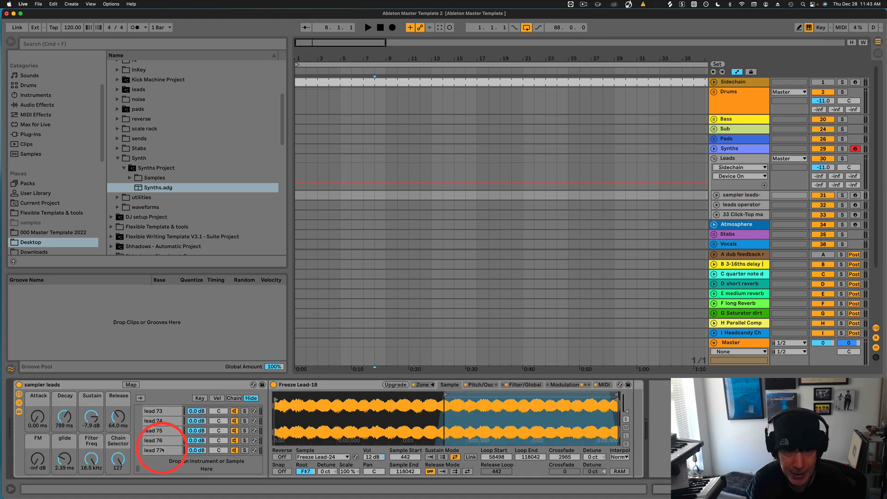
left_click(733, 206)
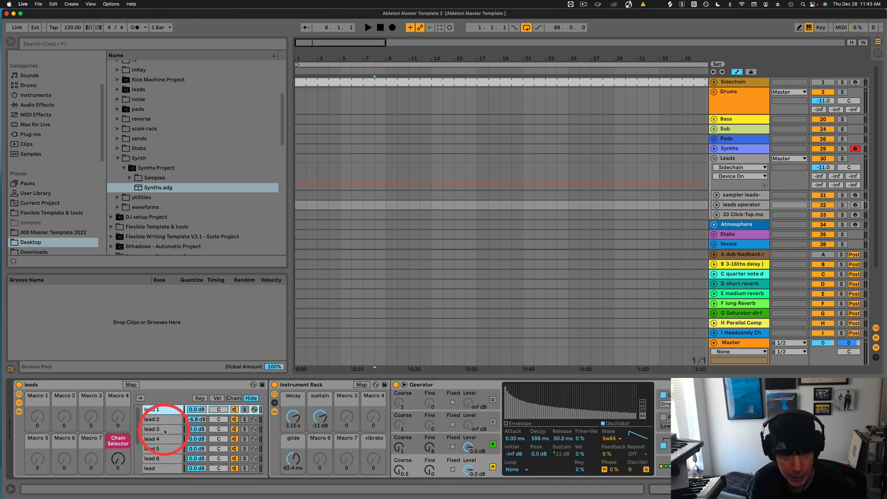
scroll(165, 431, "down", 5)
scroll(163, 438, "up", 5)
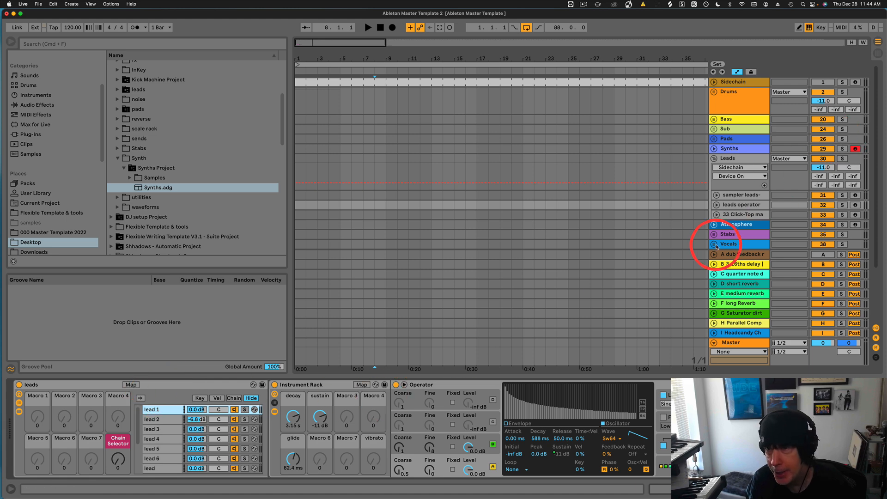
left_click(741, 214)
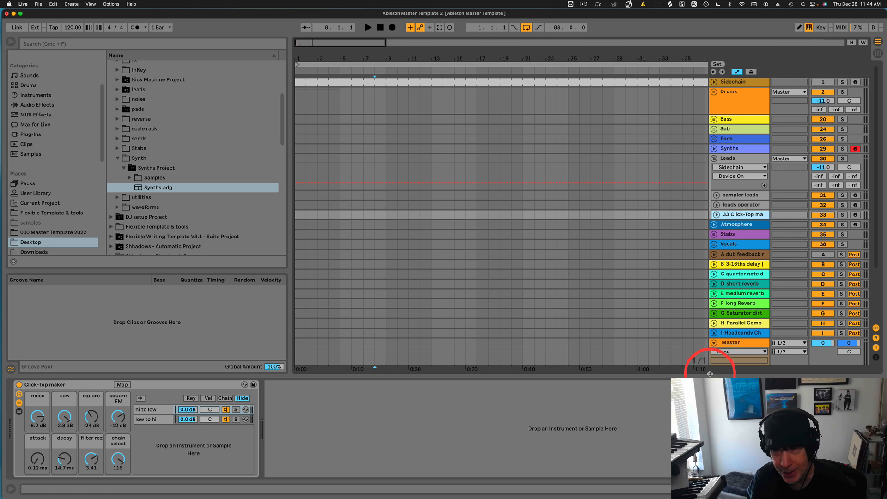
Arm the sampler leads track, raise its FM amount to -19 dB and lengthen the glide slightly.
left_click(740, 194)
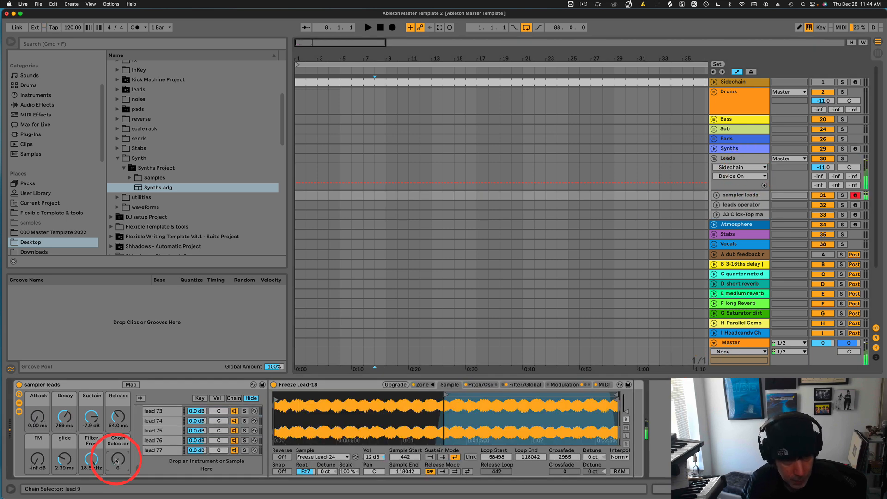
scroll(117, 462, "up", 2)
scroll(116, 461, "up", 4)
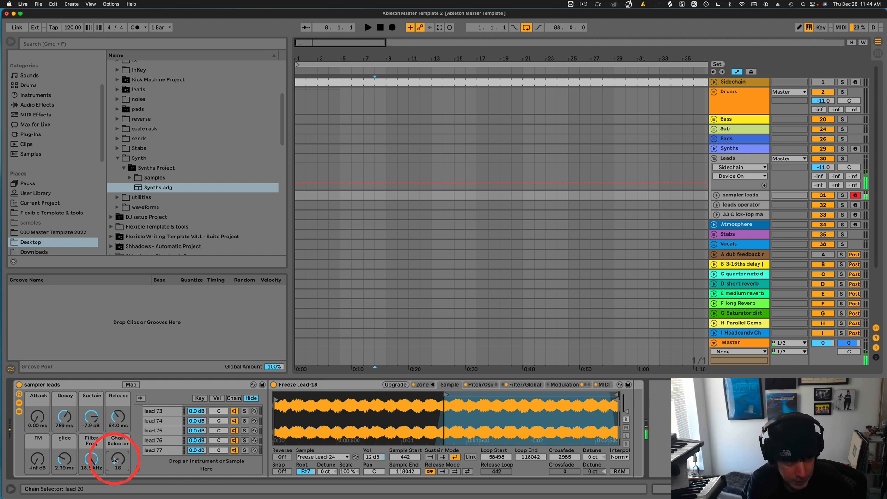
left_click_drag(38, 460, 38, 461)
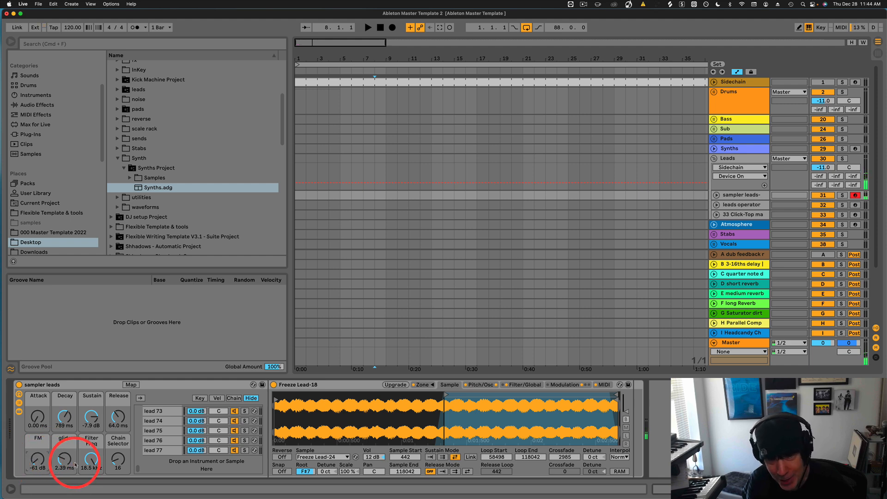
left_click_drag(69, 464, 67, 462)
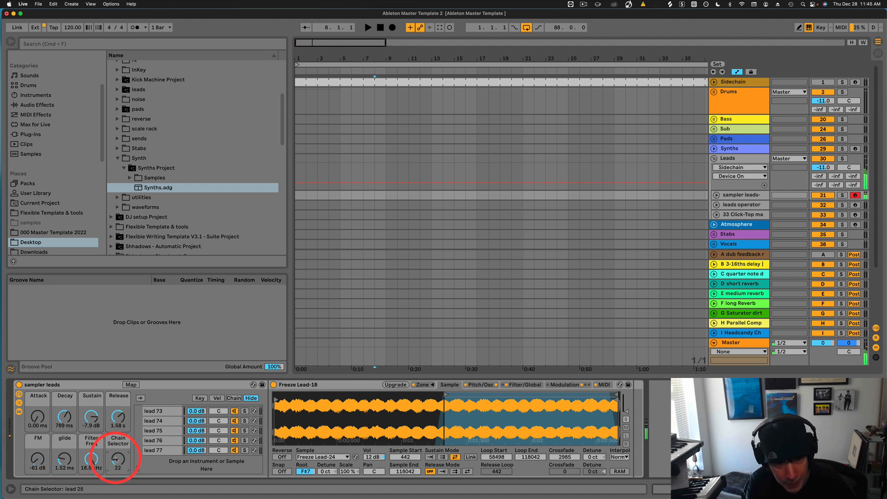
Step the sampler leads Chain Selector through leads 28, 33, 48, 56, 65, 66, 74, then reset it.
left_click_drag(116, 460, 116, 460)
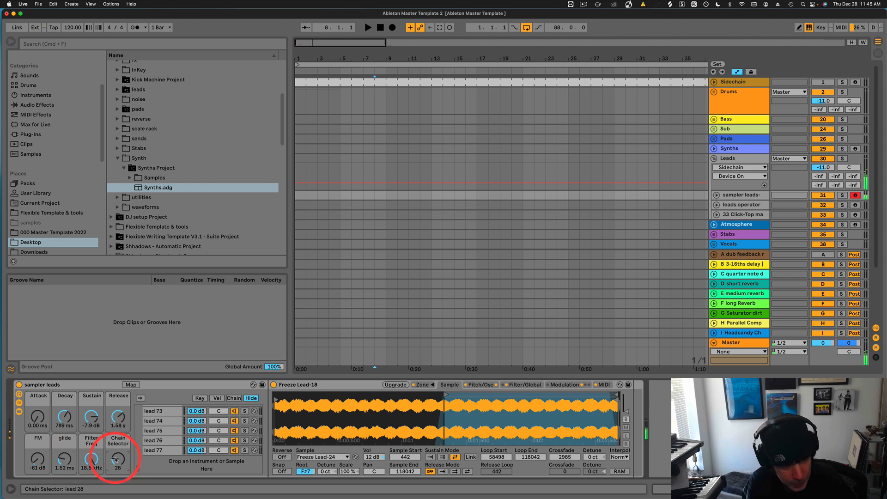
left_click_drag(116, 459, 117, 460)
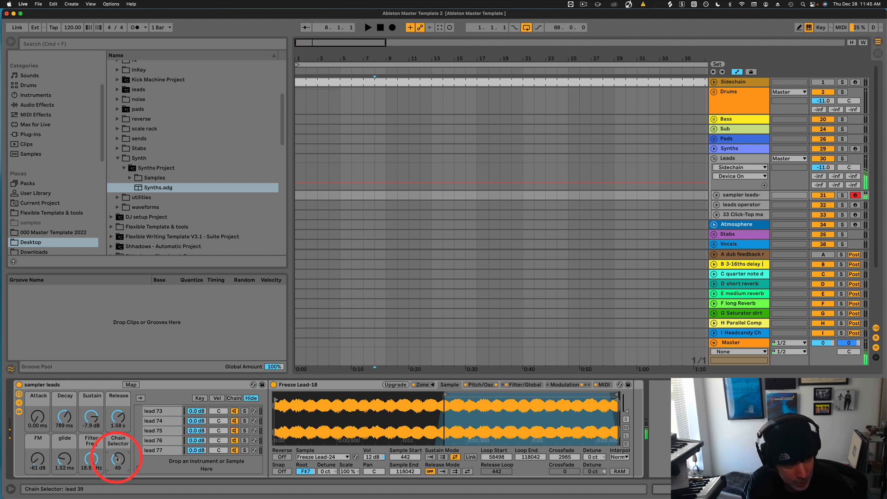
left_click_drag(119, 459, 121, 459)
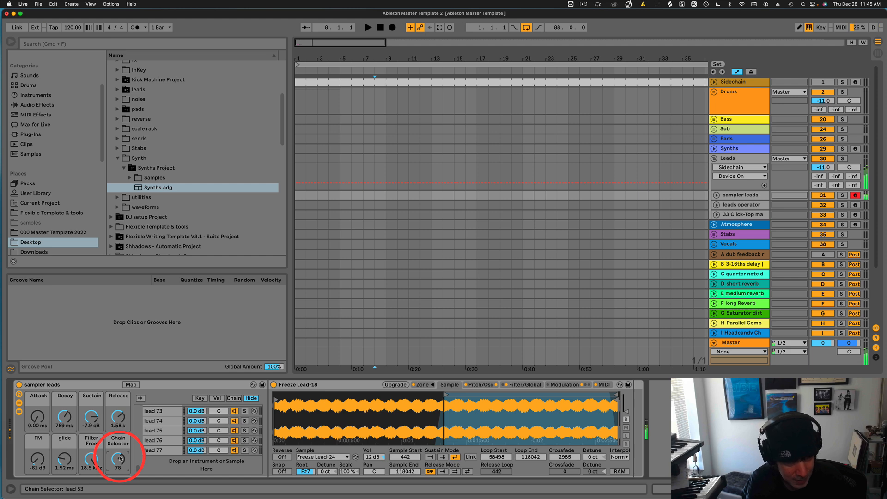
left_click_drag(120, 459, 120, 458)
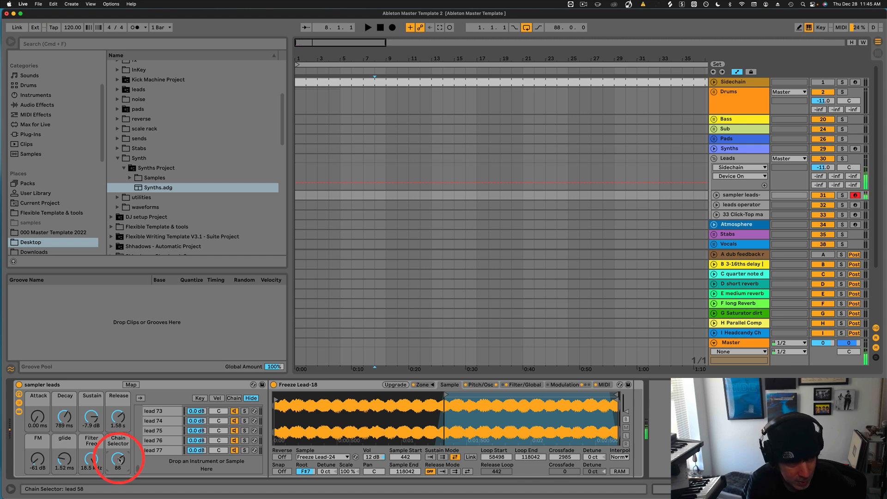
left_click_drag(120, 459, 120, 458)
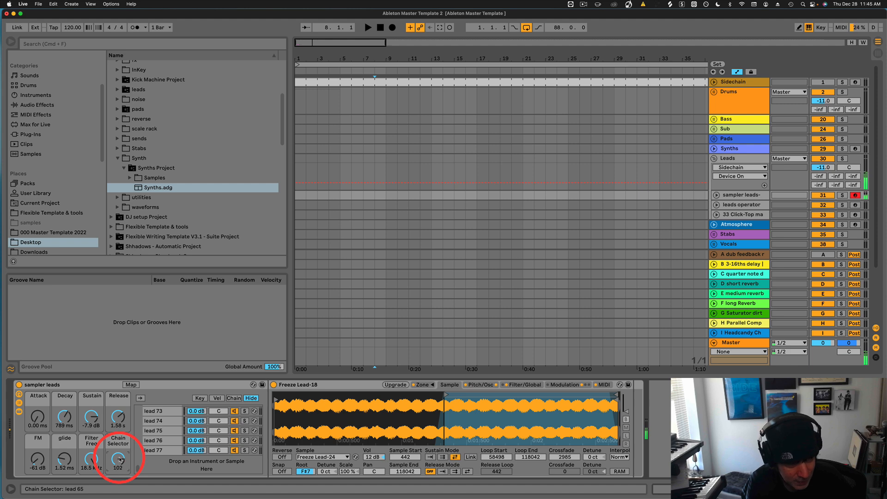
left_click_drag(120, 459, 120, 458)
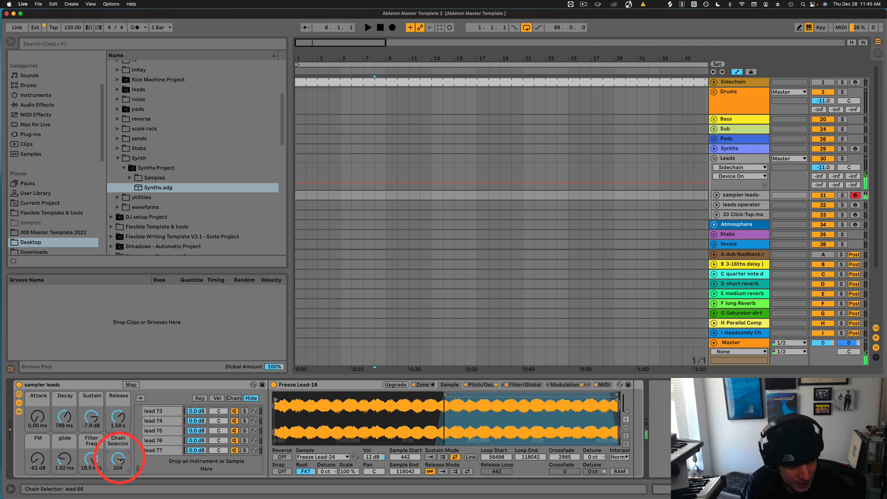
left_click_drag(121, 460, 121, 462)
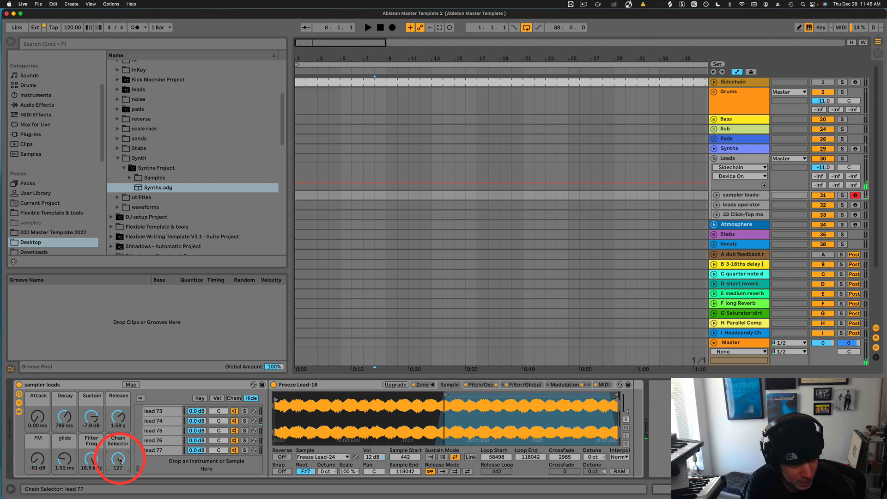
double_click(121, 462)
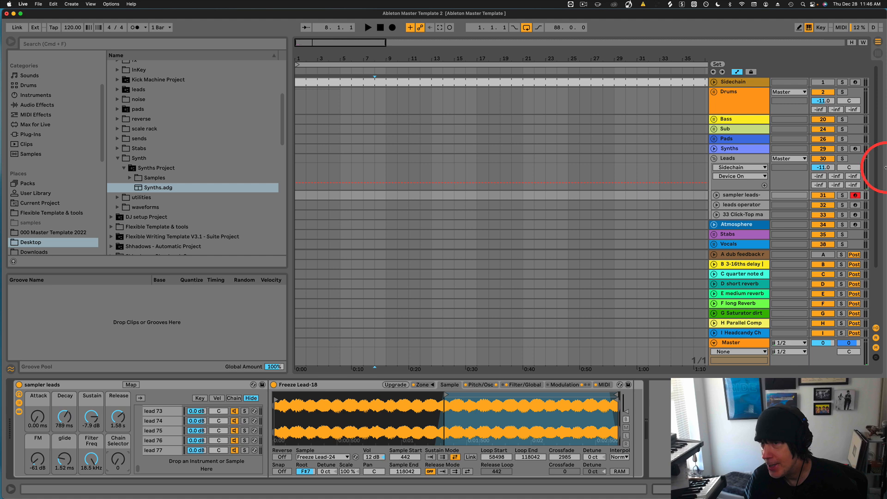
Arm the leads operator track and turn its leads rack Chain Selector up to 41.
left_click(857, 206)
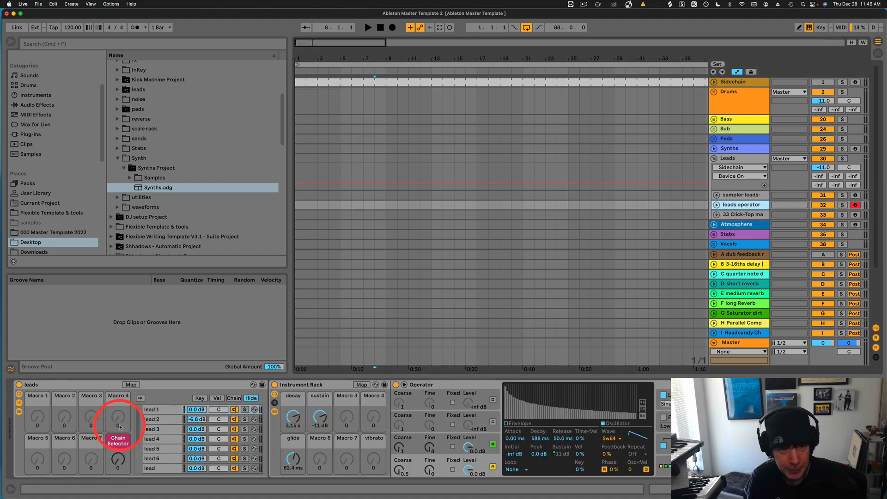
left_click_drag(117, 459, 116, 459)
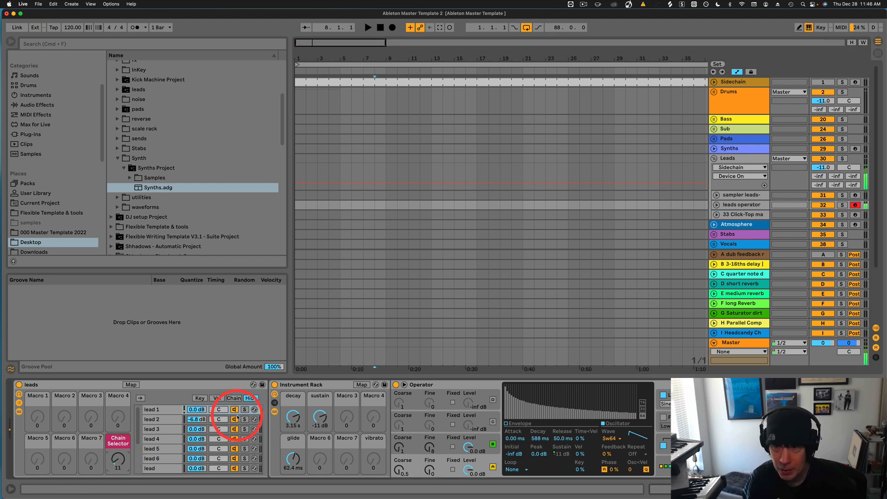
left_click_drag(119, 460, 120, 457)
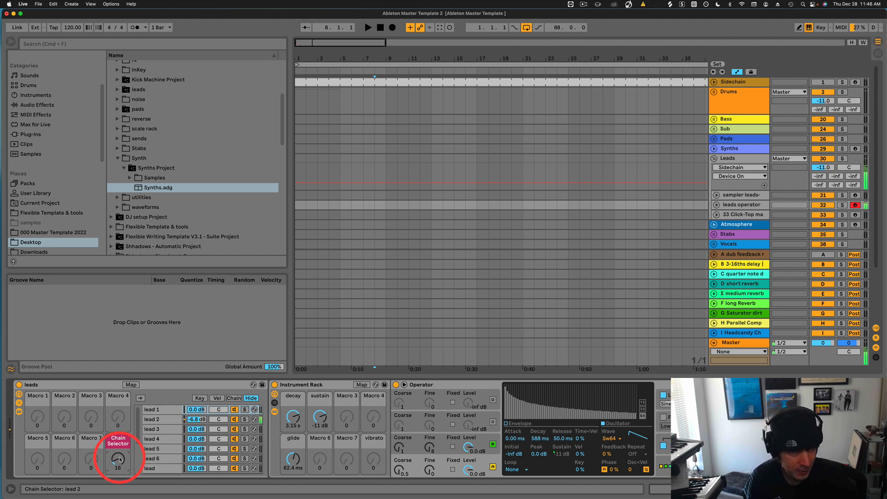
scroll(120, 460, "up", 2)
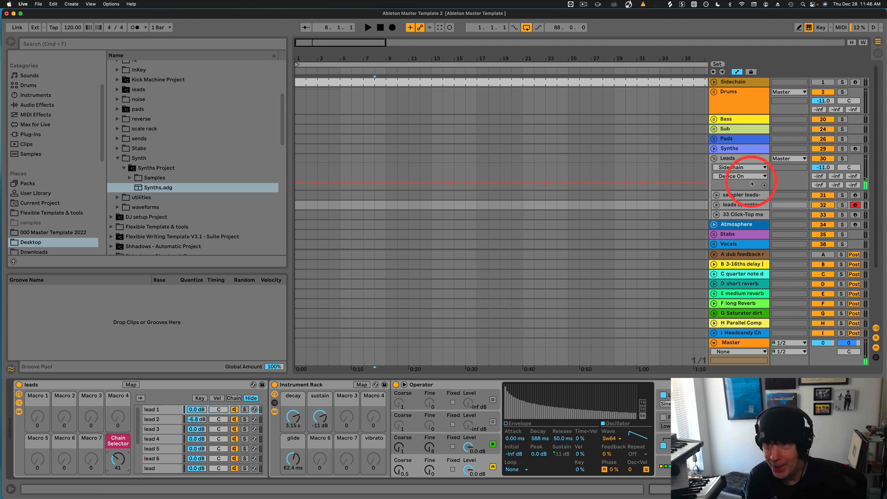
left_click(738, 161)
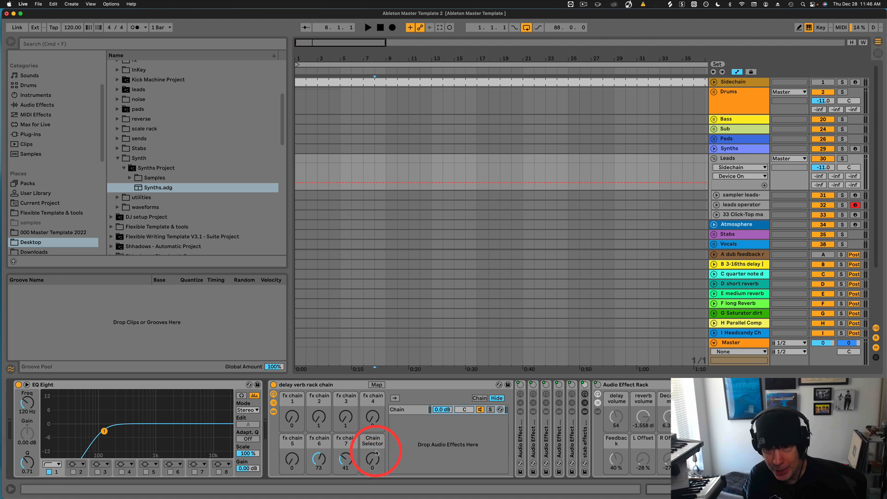
left_click(423, 431)
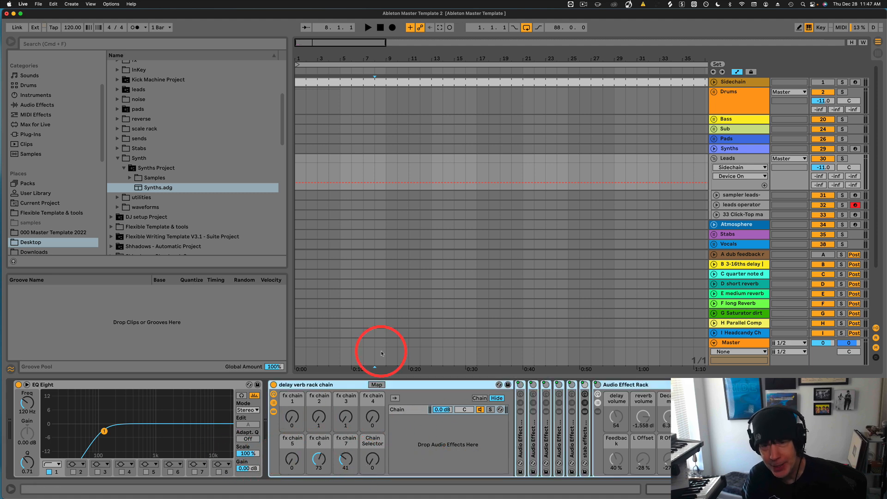
left_click(740, 205)
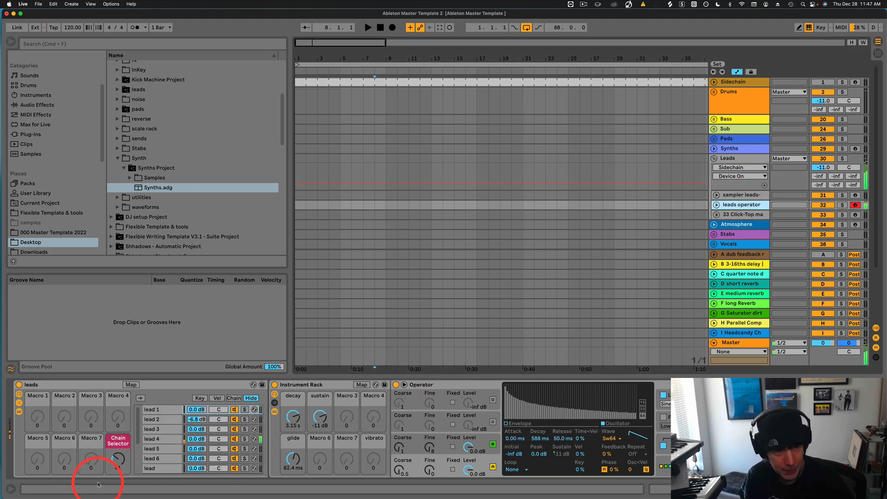
Switch the leads rack's Chain Selector to lead 5, then to lead 6.
left_click_drag(118, 461, 118, 461)
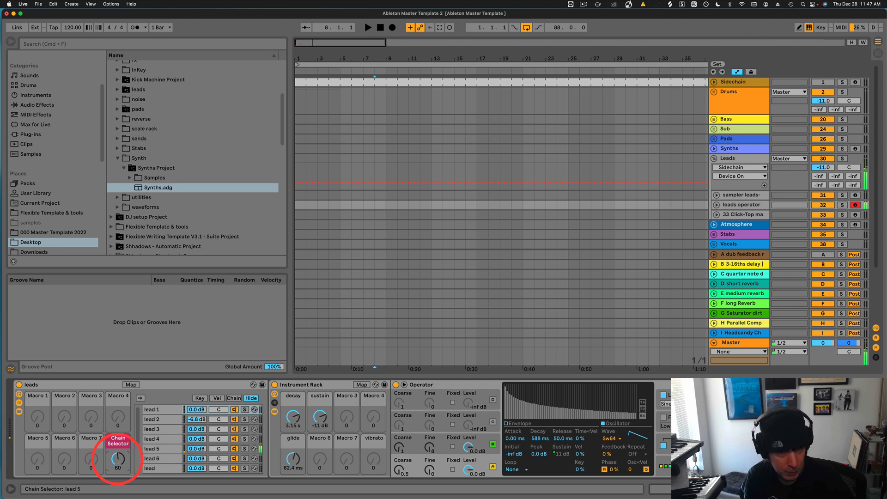
left_click_drag(119, 461, 122, 459)
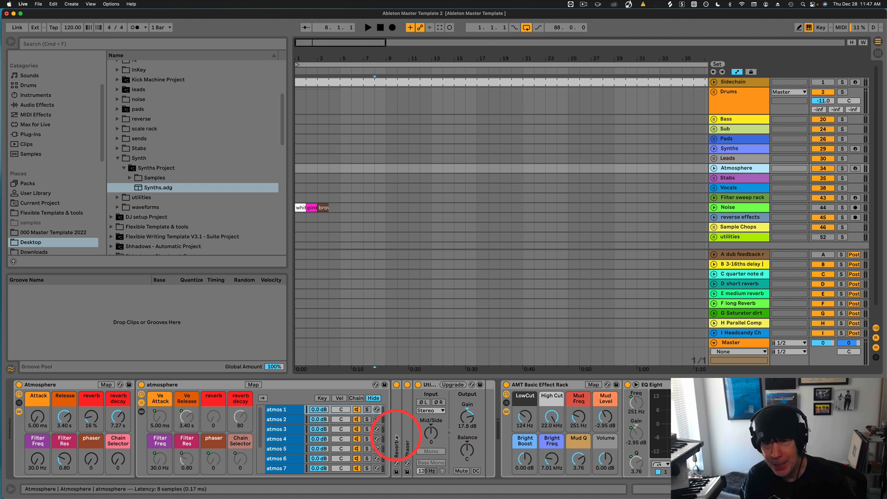
Select the atmos 1 chain, sweep the Atmosphere Chain Selector up to 86, then return it to 0.
left_click(277, 409)
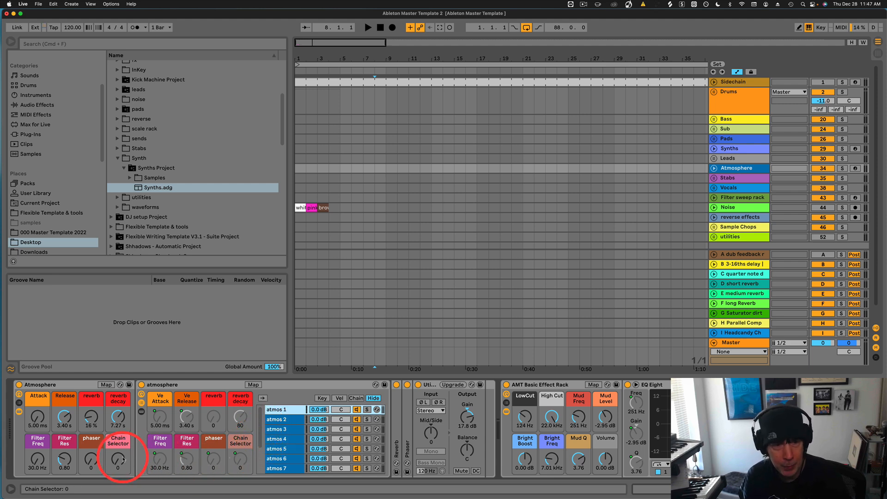
left_click_drag(119, 465, 120, 463)
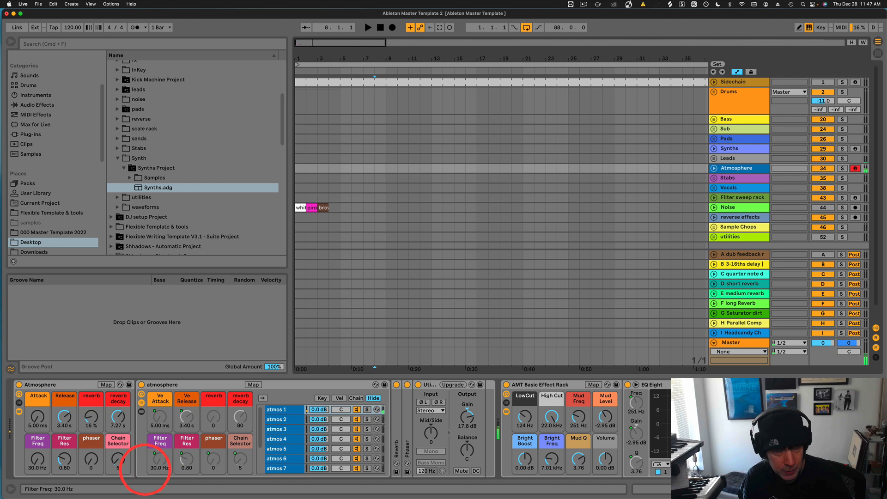
left_click(118, 463)
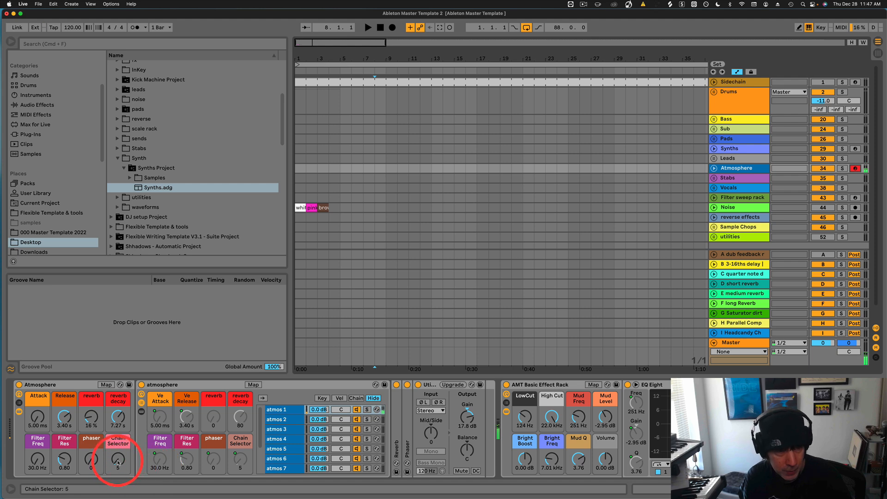
scroll(118, 462, "up", 13)
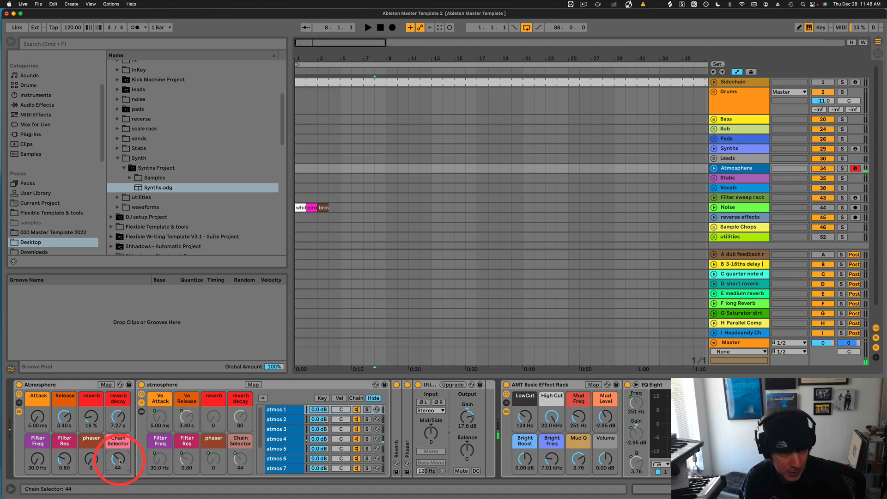
left_click_drag(120, 462, 120, 462)
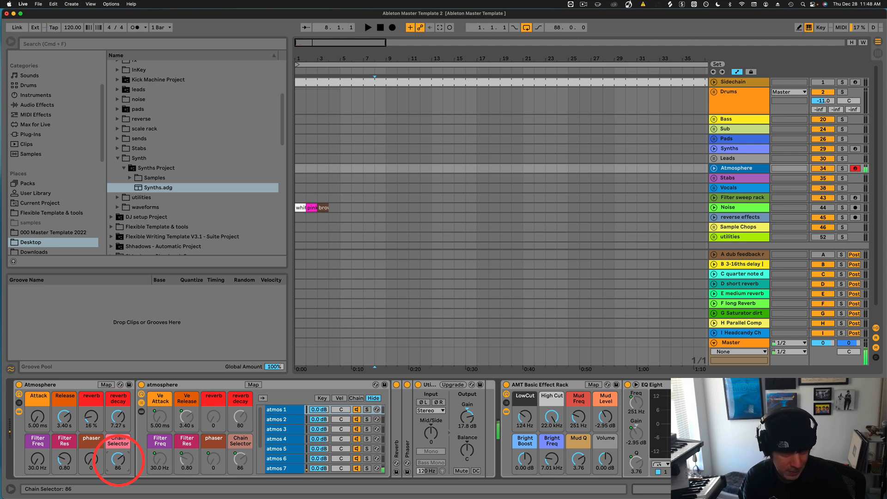
left_click_drag(118, 459, 119, 460)
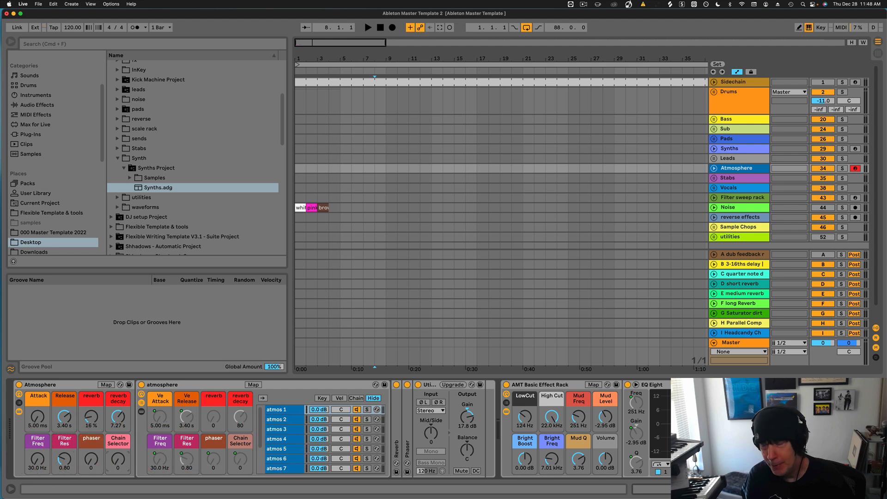
scroll(682, 421, "right", 3)
scroll(679, 419, "right", 4)
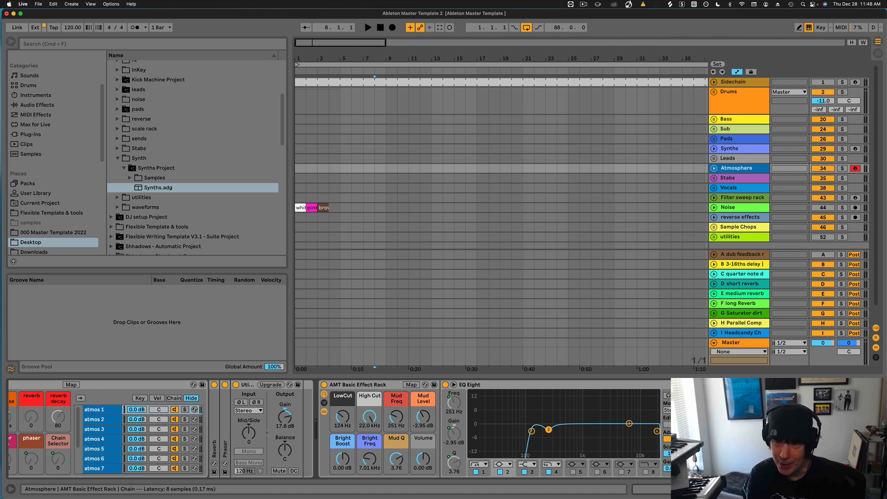
Unfold the Stabs group and look over its instrument track's racks before returning to the group.
left_click(723, 178)
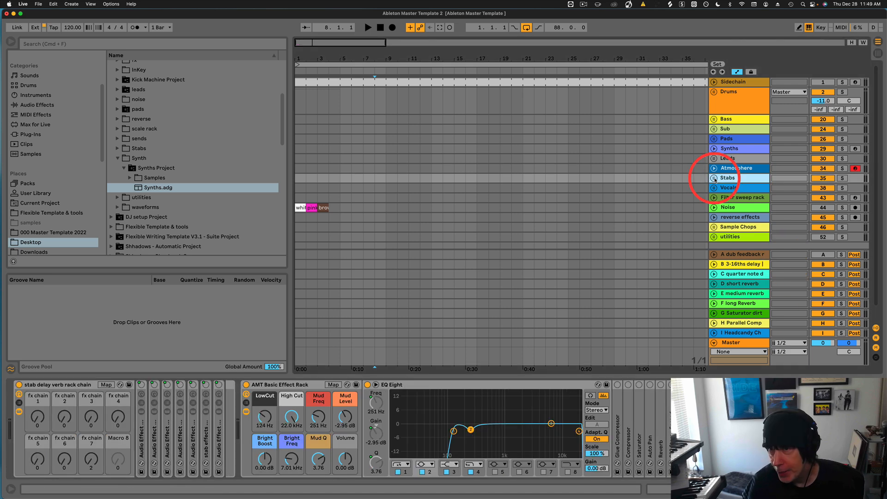
left_click(714, 178)
left_click(735, 215)
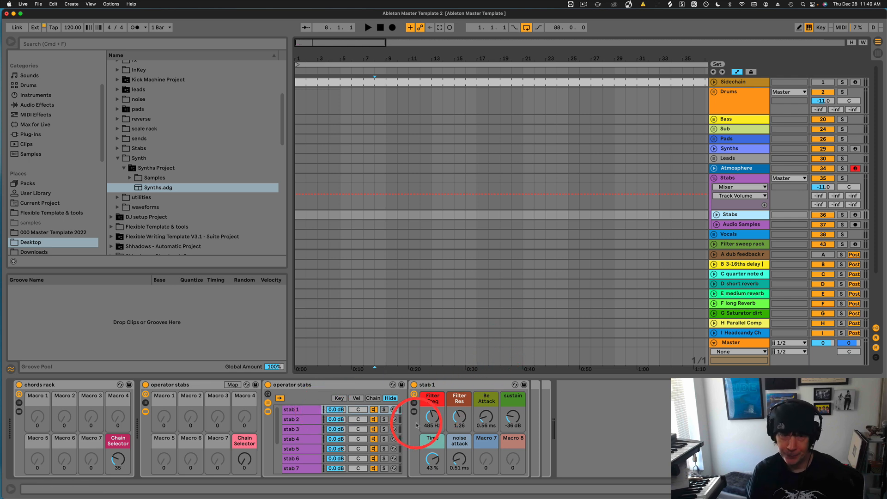
left_click(744, 179)
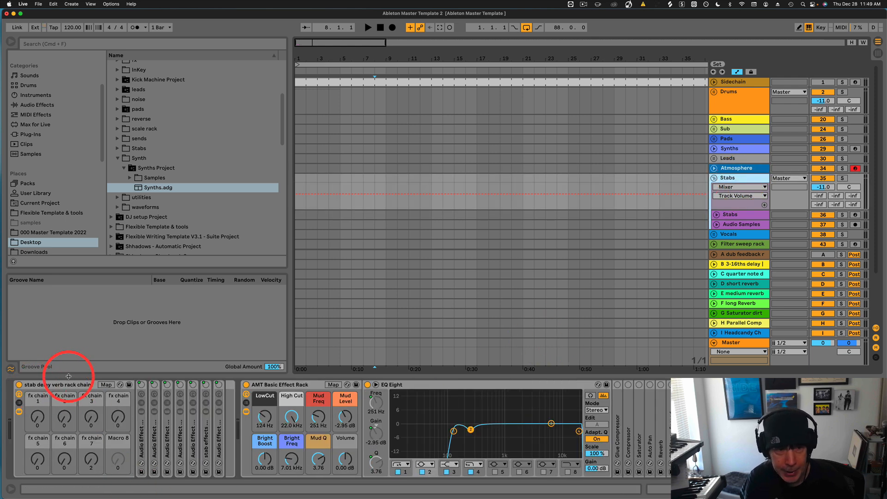
Turn the Stabs group's fx chain 1, 6 and 3 macros up to 127, then select the Stabs track.
left_click_drag(43, 420, 43, 402)
left_click_drag(65, 461, 67, 465)
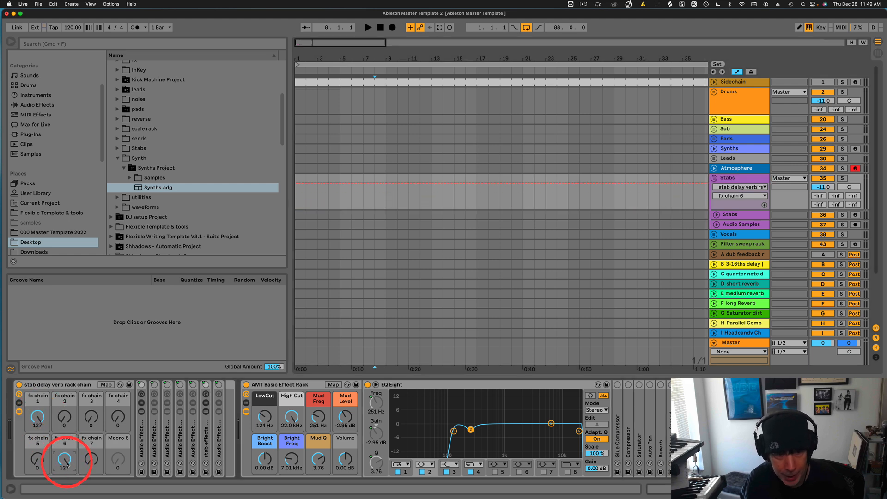
left_click_drag(89, 420, 89, 410)
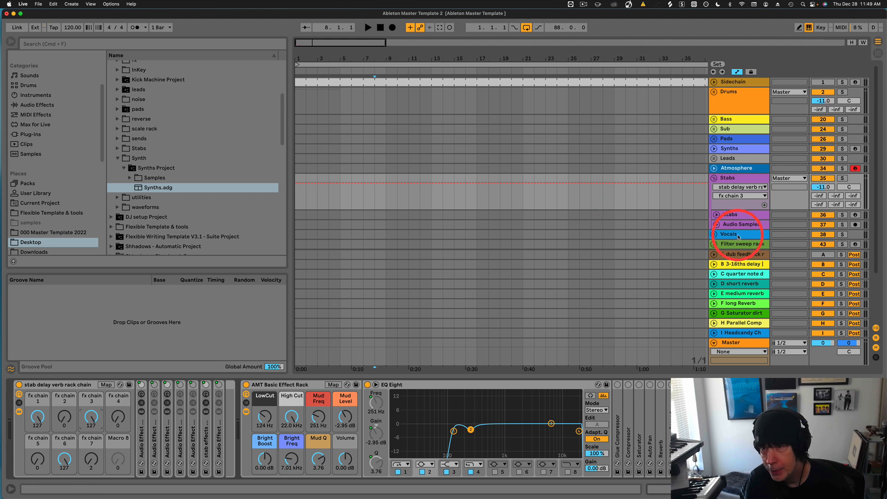
left_click(731, 214)
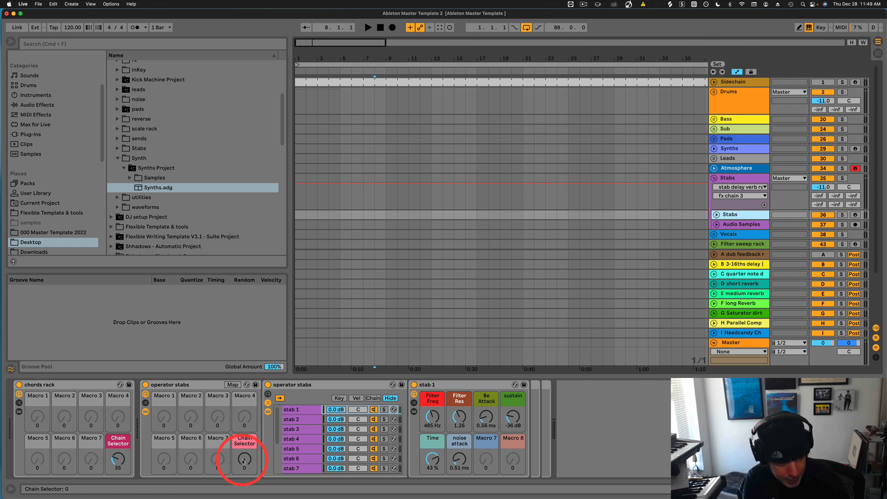
Arm the Stabs track, reset the chords Chain Selector to 0, and raise operator stabs to about 26.
left_click_drag(243, 463, 243, 457)
left_click(856, 215)
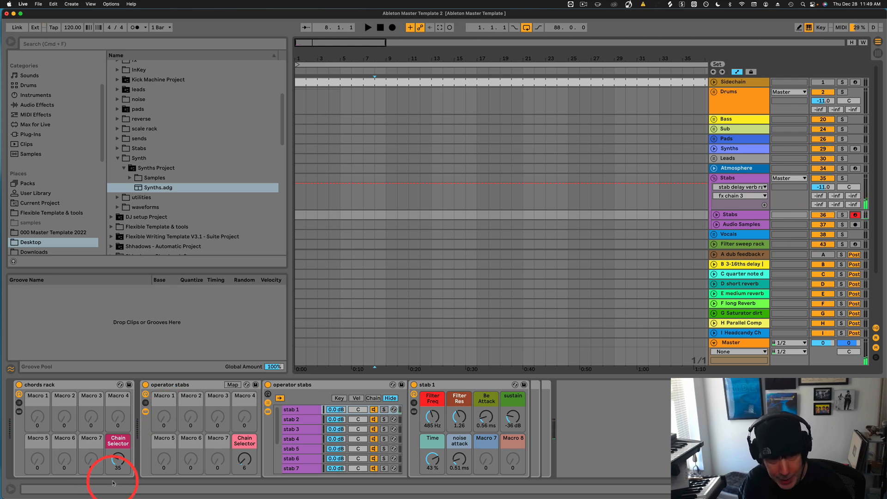
left_click_drag(118, 462, 118, 462)
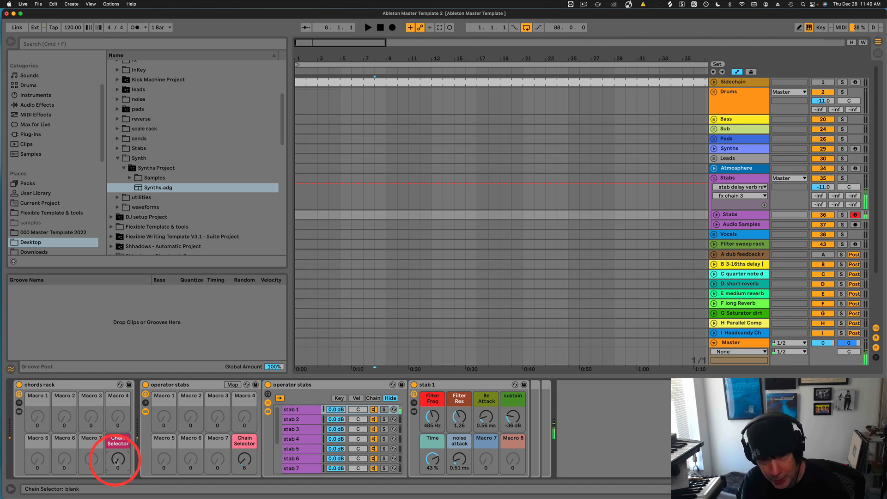
left_click_drag(116, 462, 117, 461)
key("Delete")
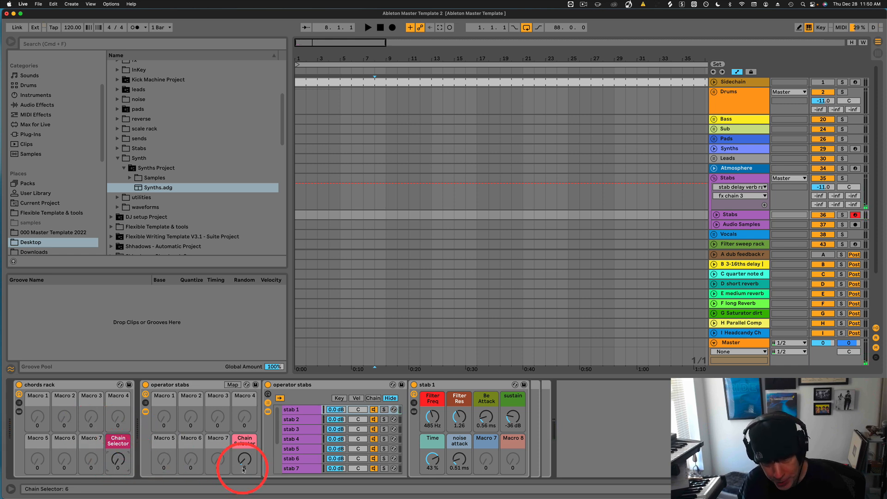
left_click_drag(246, 461, 246, 455)
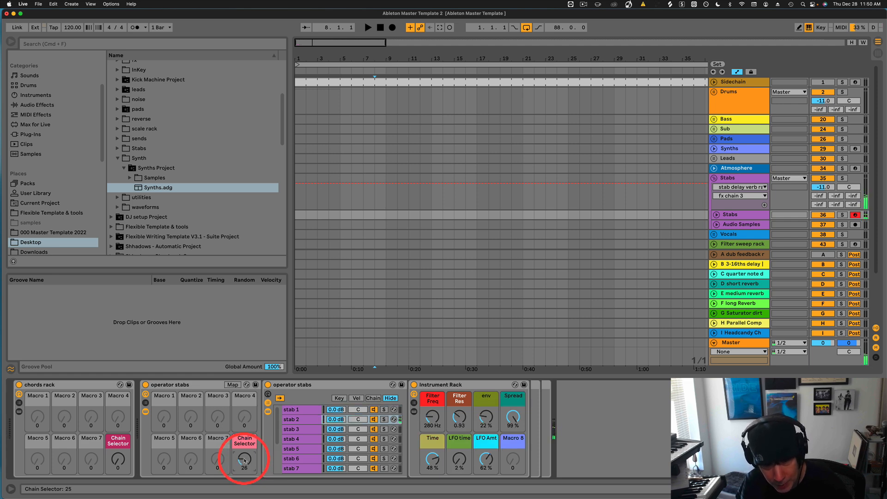
On the third stab chain, raise Filter Res, adjust Time and lengthen filter attack to about 20 ms.
left_click(429, 423)
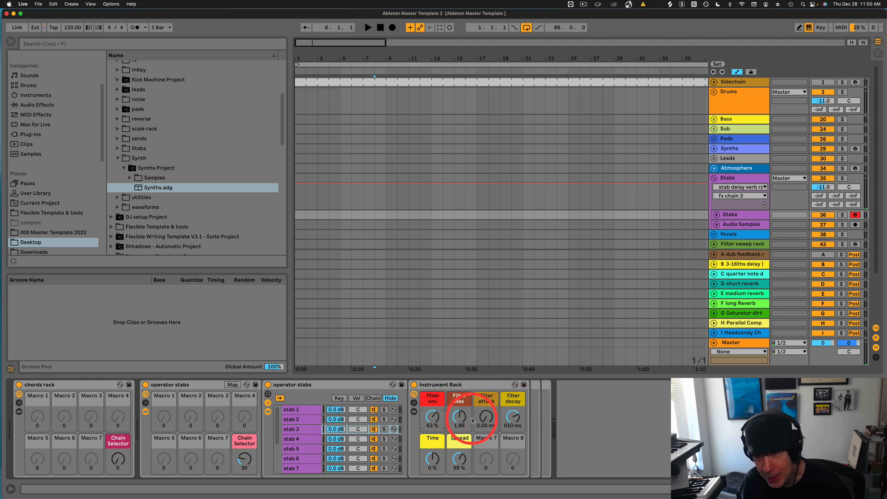
left_click_drag(461, 419, 461, 415)
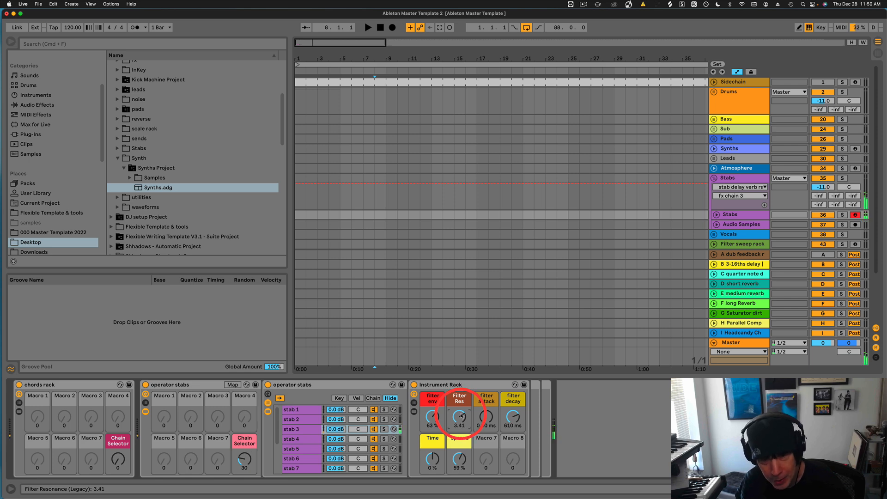
left_click_drag(427, 460, 458, 462)
left_click_drag(486, 419, 486, 418)
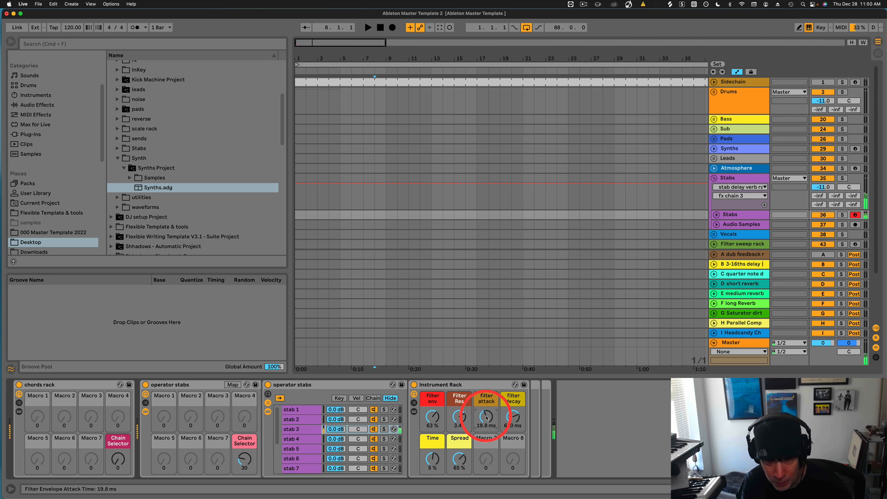
Sweep operator stabs through stabs 4–7, tweak the FM level, then return to stab 1.
left_click_drag(244, 461, 246, 460)
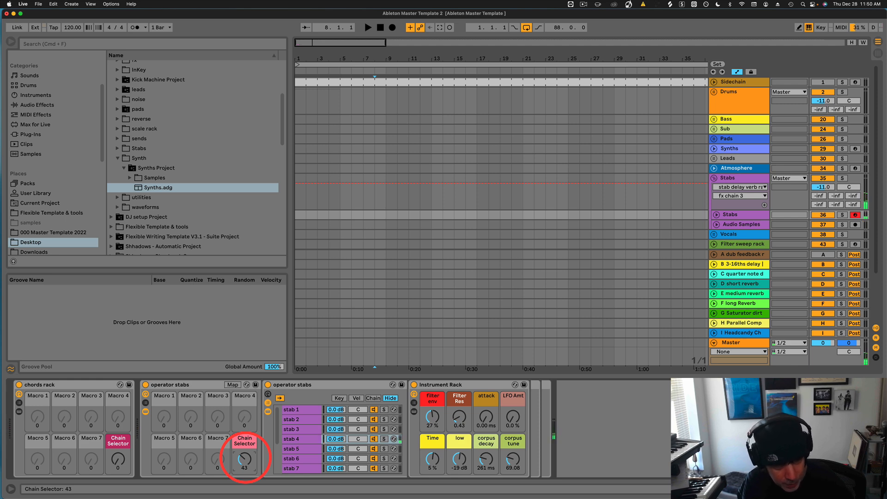
left_click_drag(245, 461, 244, 460)
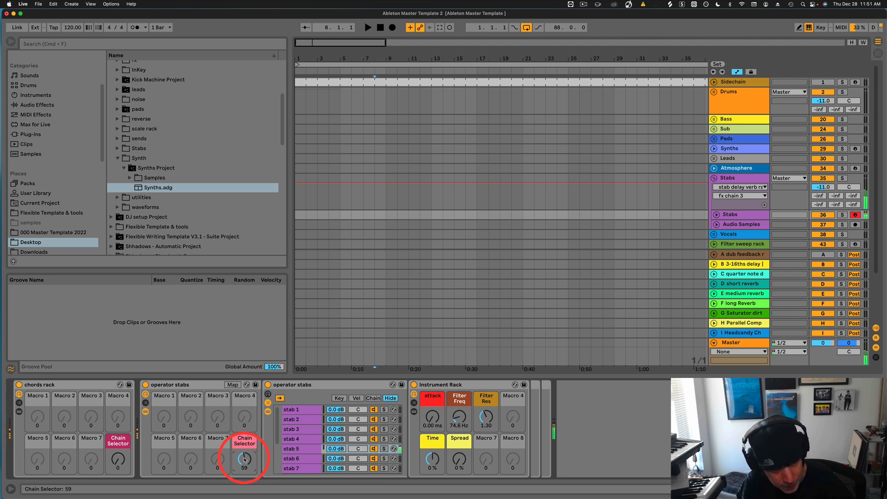
left_click_drag(247, 460, 248, 461)
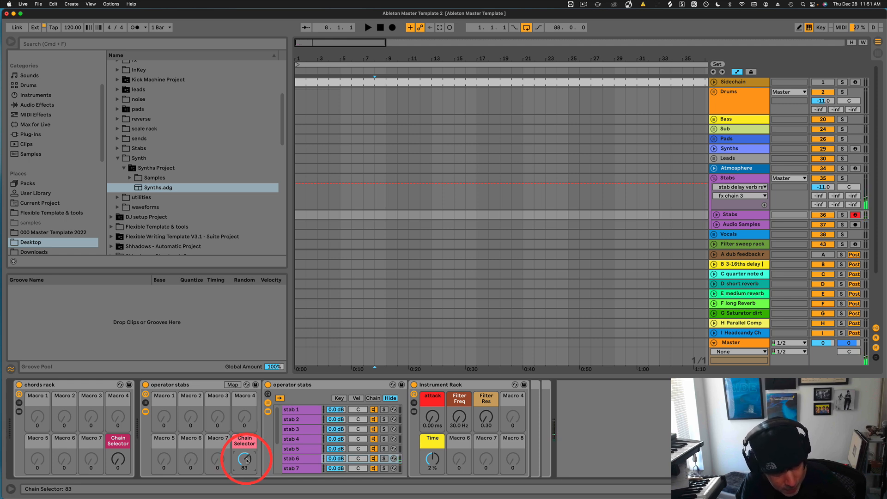
left_click_drag(245, 460, 248, 461)
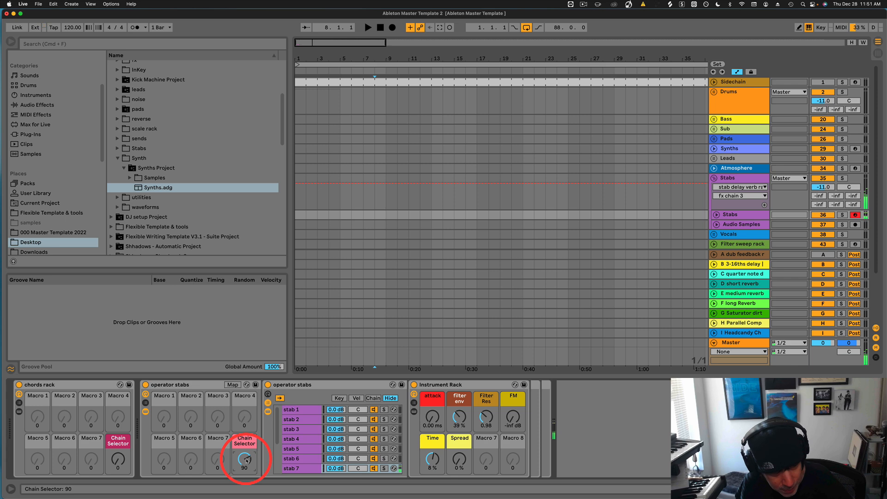
left_click_drag(516, 420, 517, 419)
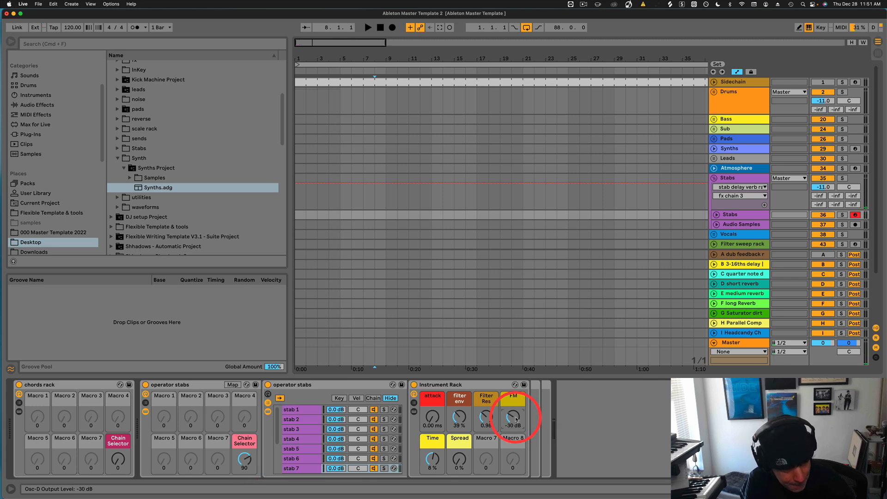
left_click_drag(516, 420, 517, 422)
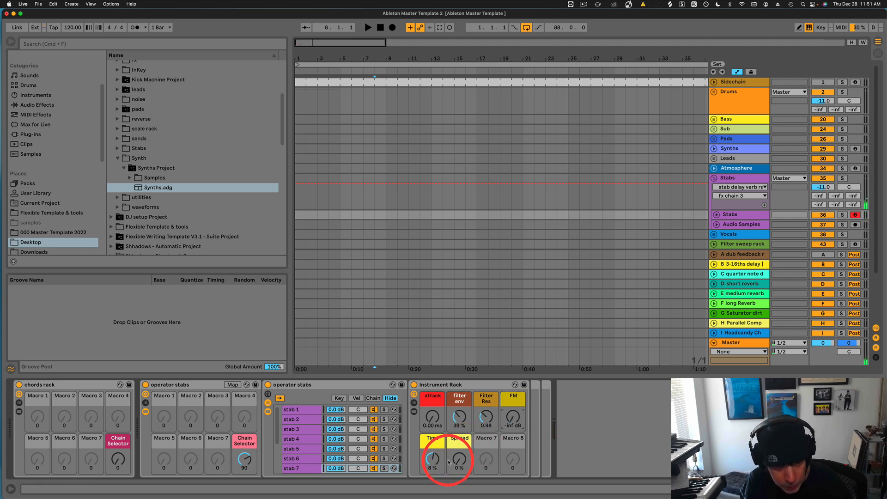
left_click_drag(244, 460, 244, 466)
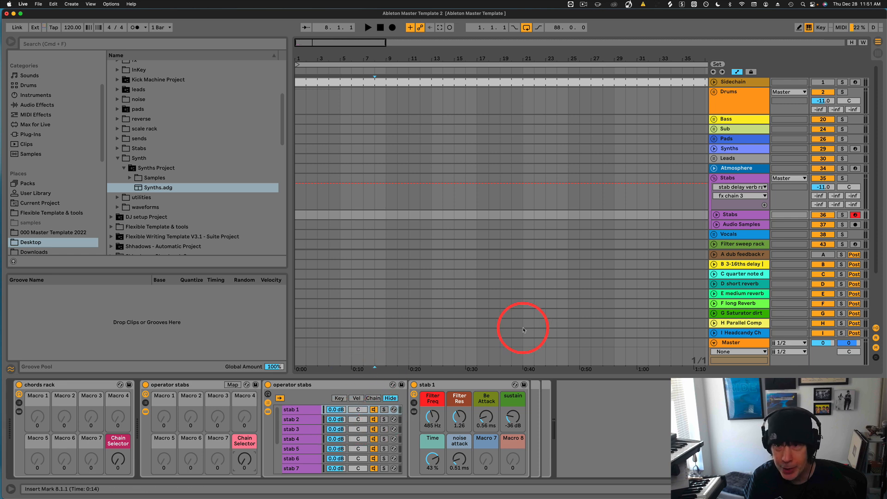
Turn the delay-verb rack's fx chain 1, 2 and 5 macros to 0, then select Audio Samples.
left_click(728, 178)
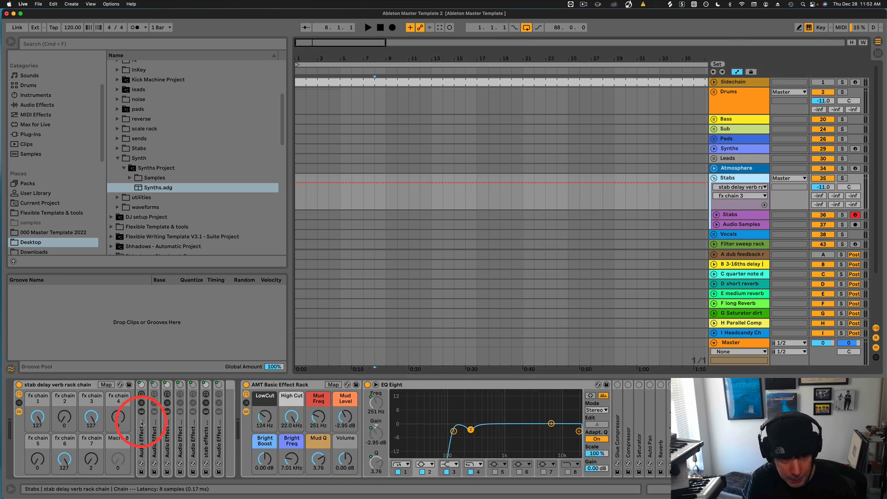
left_click(141, 398)
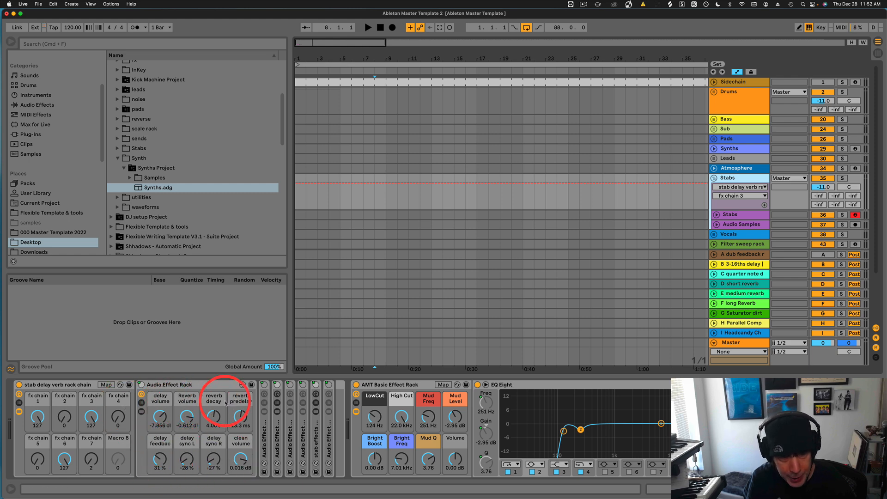
left_click(67, 419)
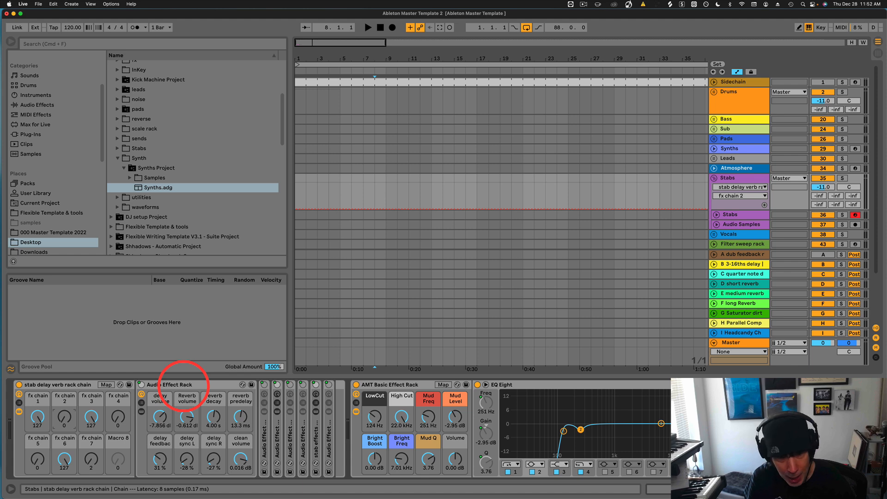
double_click(165, 385)
left_click_drag(64, 417, 36, 417)
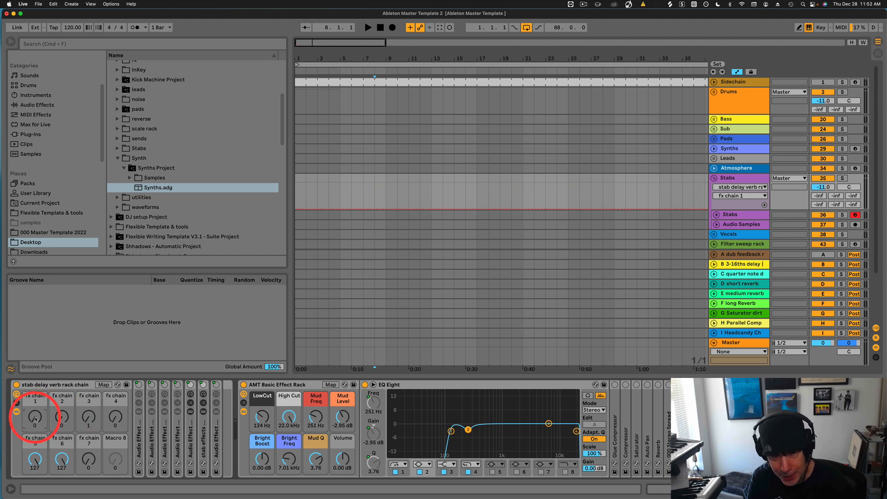
left_click_drag(36, 457, 60, 462)
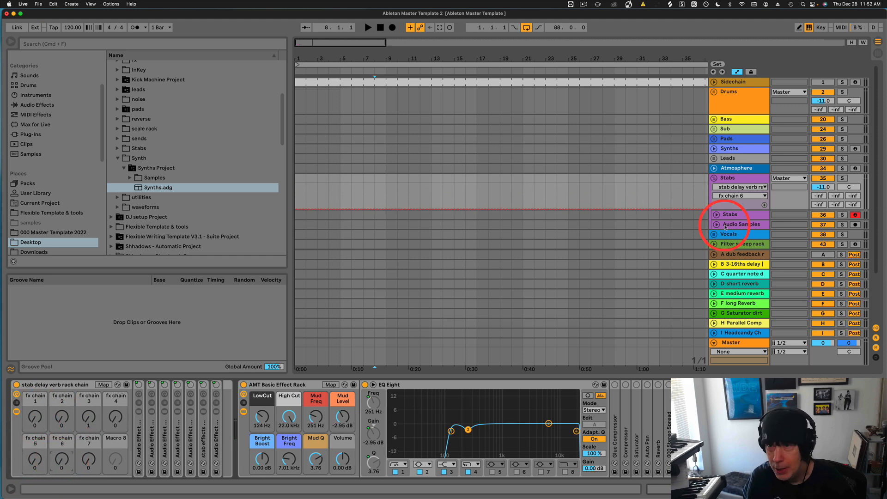
left_click(724, 224)
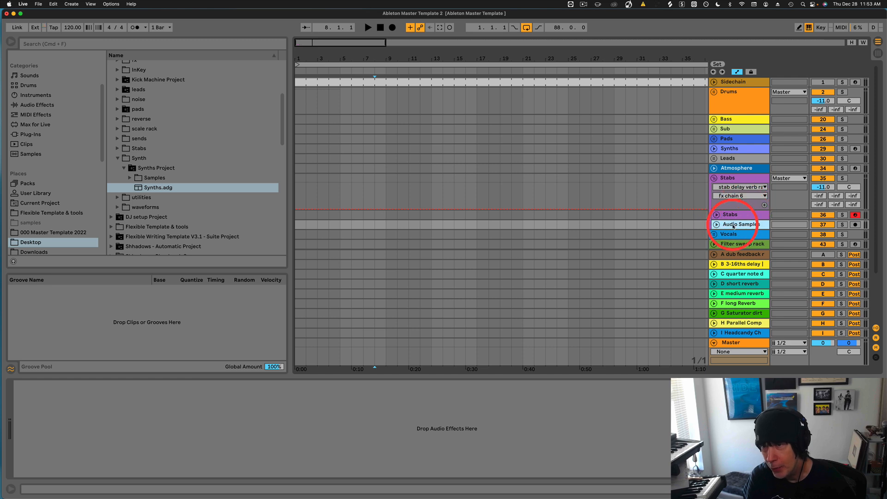
Collapse the Stabs group and expand the Vocals group to reveal its four tracks.
left_click(714, 178)
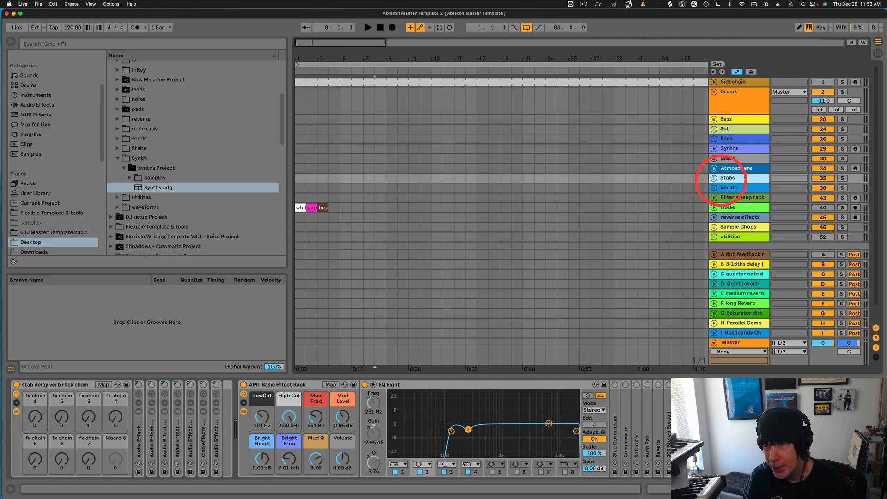
left_click(726, 189)
left_click(714, 188)
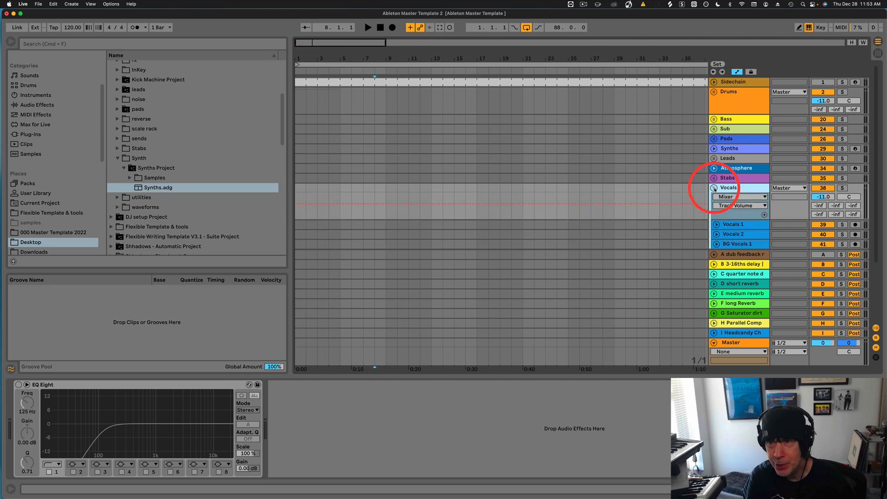
Browse Vocals 1, Vocals 2, BG Vocals 1 and BG Vocals 2, ending on Vocals 1's effects.
left_click(728, 225)
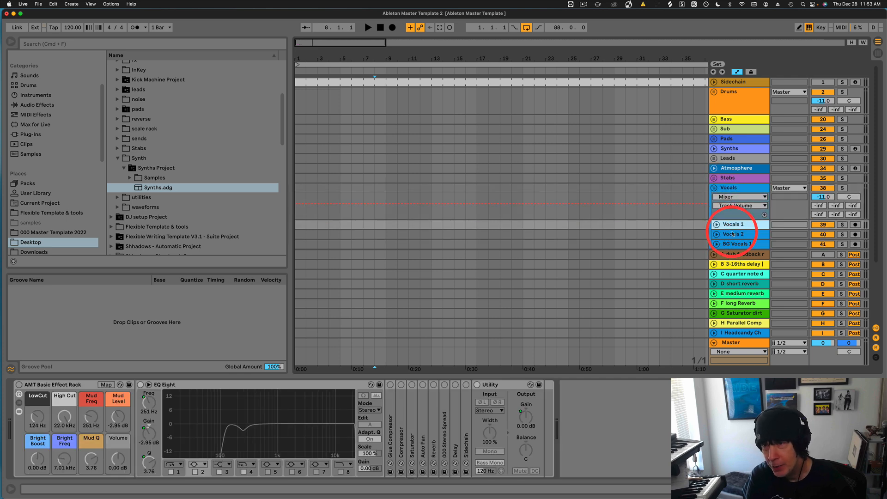
left_click(732, 234)
left_click(739, 223)
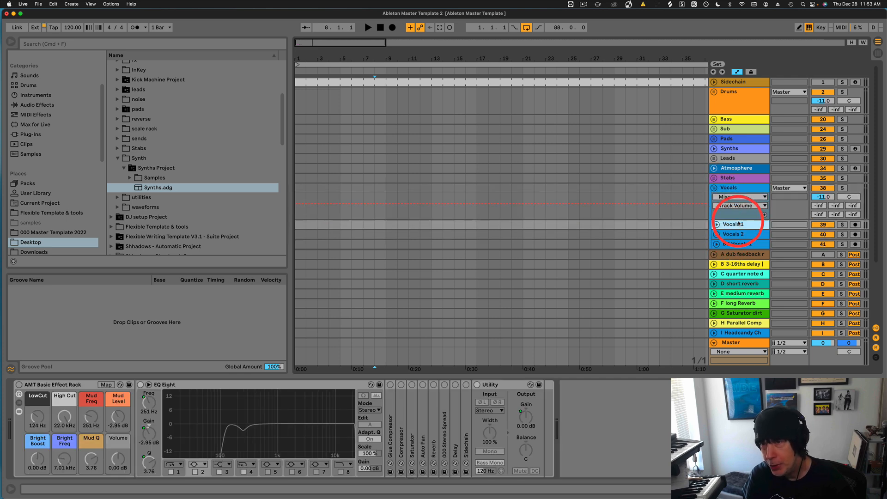
scroll(738, 222, "down", 3)
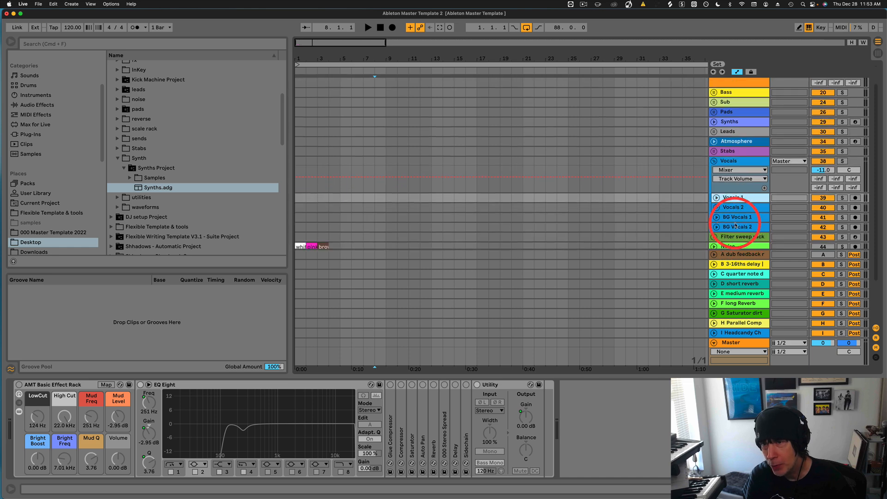
left_click(736, 217)
left_click(736, 227)
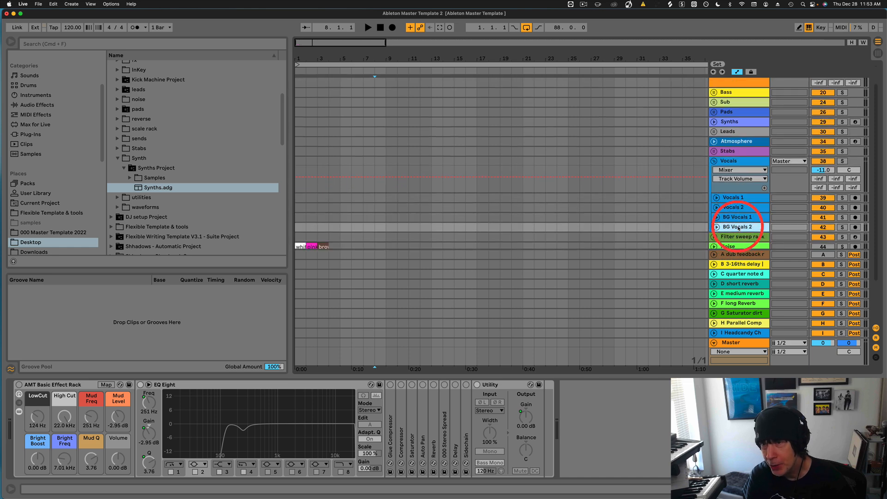
left_click(732, 198)
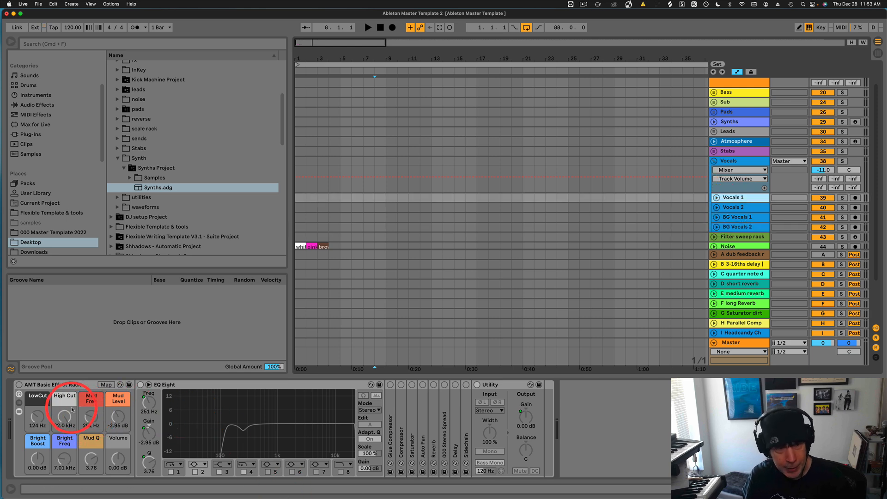
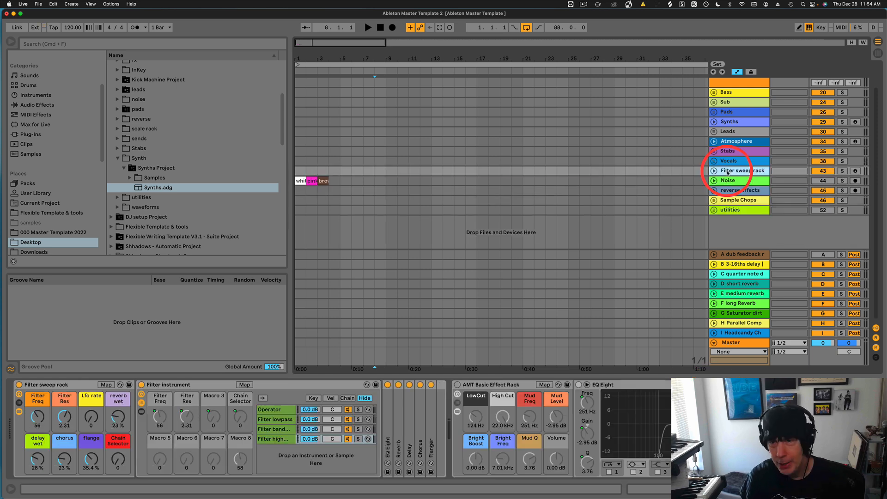
Arm the Filter sweep rack track and nudge its Filter Freq macro.
scroll(527, 456, "right", 2)
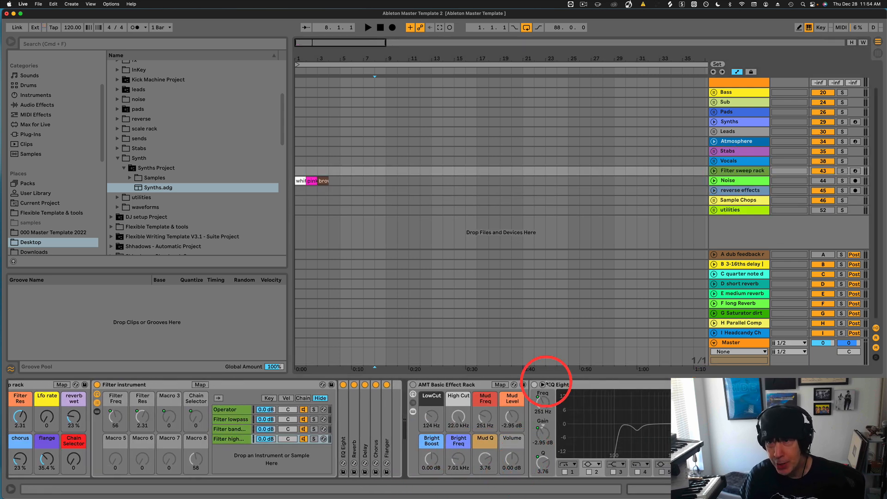
left_click(855, 171)
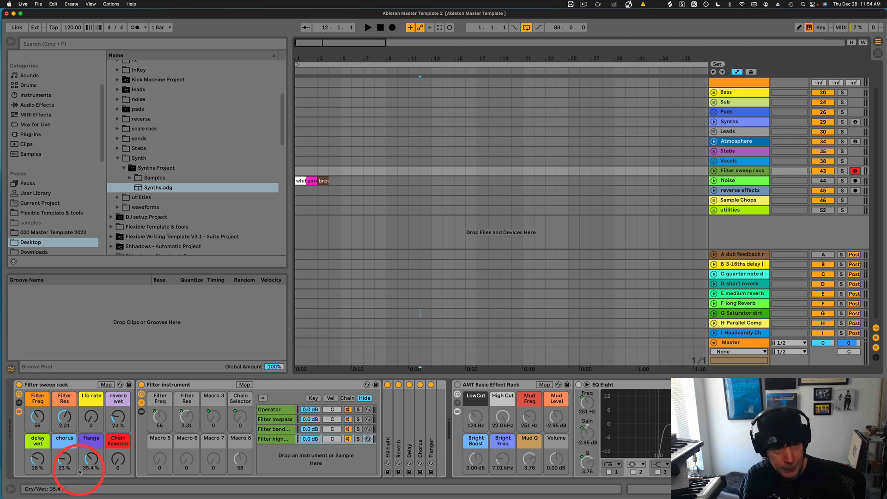
left_click_drag(35, 422, 35, 427)
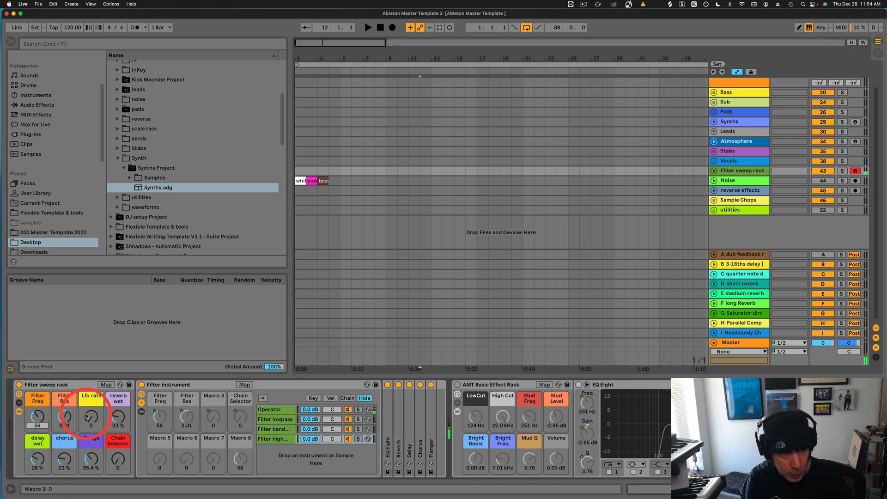
mouse_move(37, 416)
left_mouse_down()
mouse_move(67, 415)
mouse_move(41, 427)
left_mouse_up()
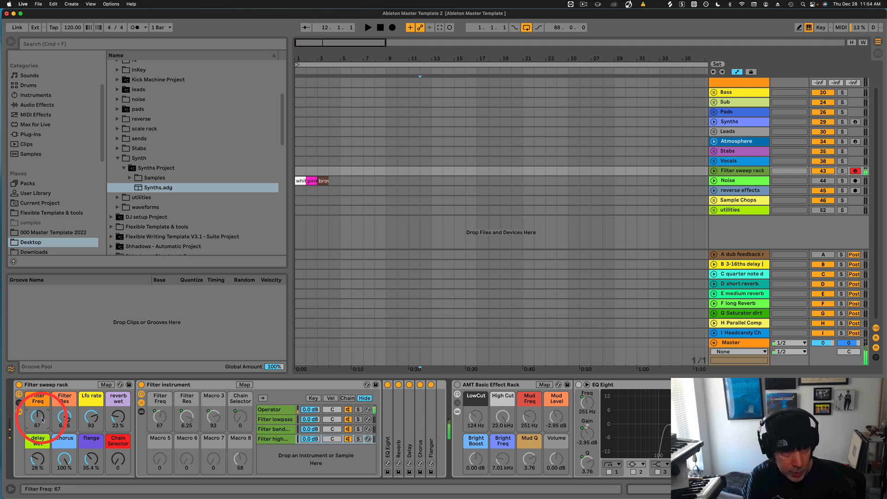
left_click_drag(42, 420, 42, 426)
Set chorus to 0%, flange to 100%, Filter Freq to 80, lower Lfo rate, and Chain Selector to 92.
left_click_drag(68, 460, 88, 455)
left_click_drag(39, 428, 40, 421)
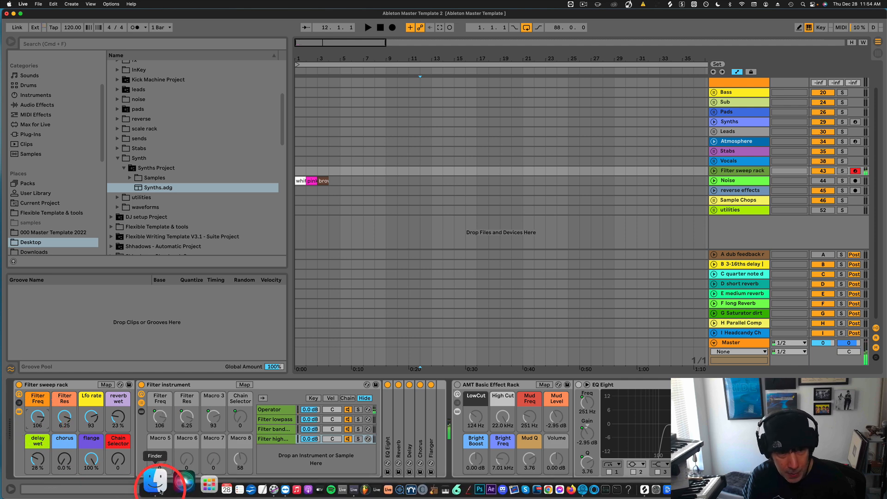
left_click(116, 461)
left_click(39, 417)
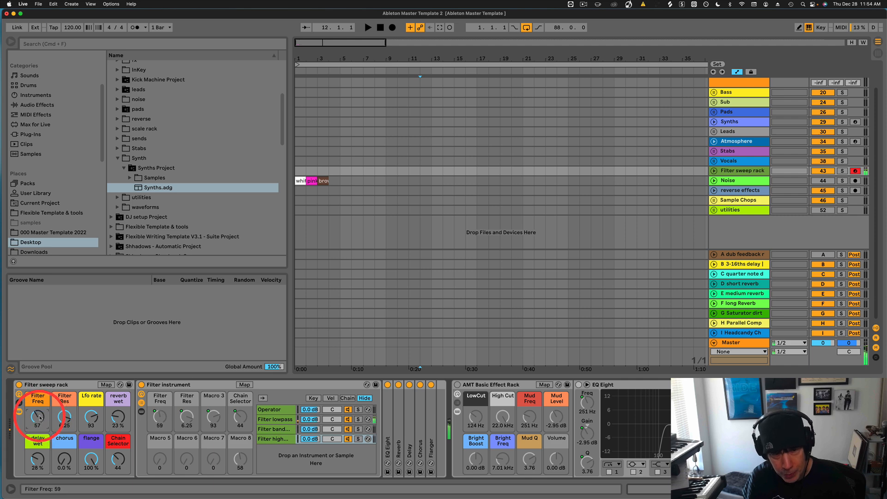
left_click_drag(40, 418, 40, 412)
left_click(88, 419)
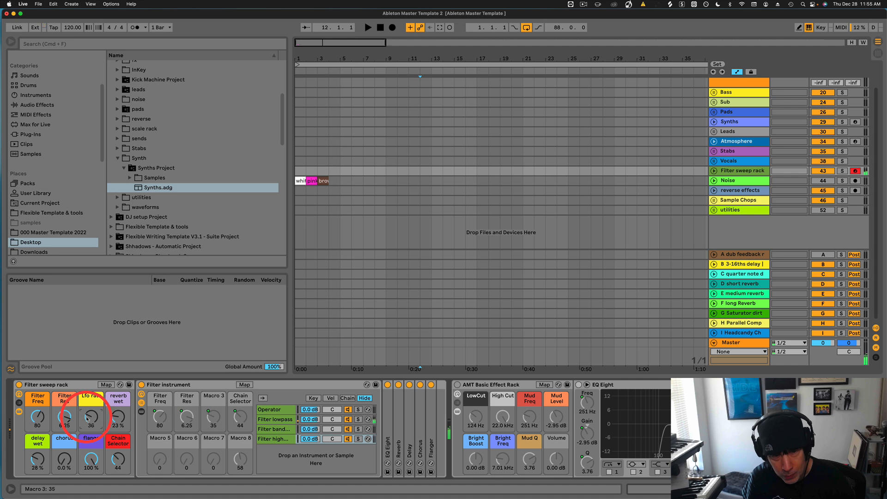
left_click(119, 462)
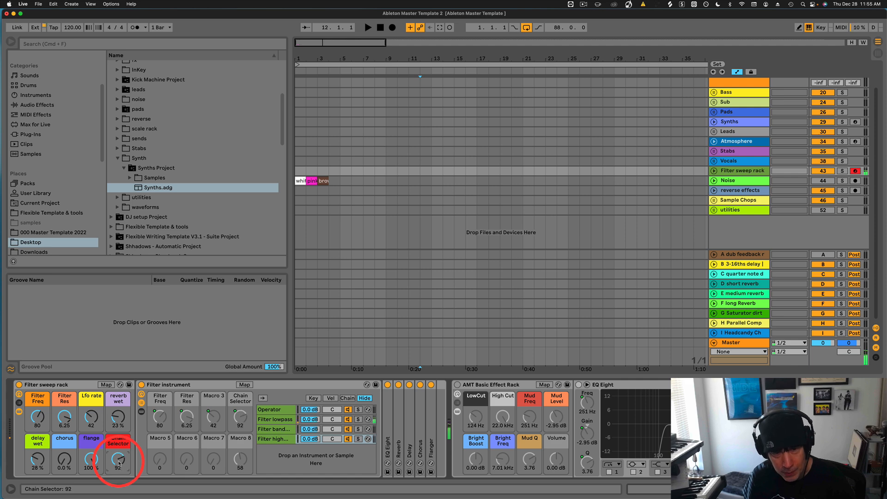
Sweep Filter Freq down to 12 with Filter Res at 0.65, and reset flange to zero.
left_click_drag(42, 415, 42, 417)
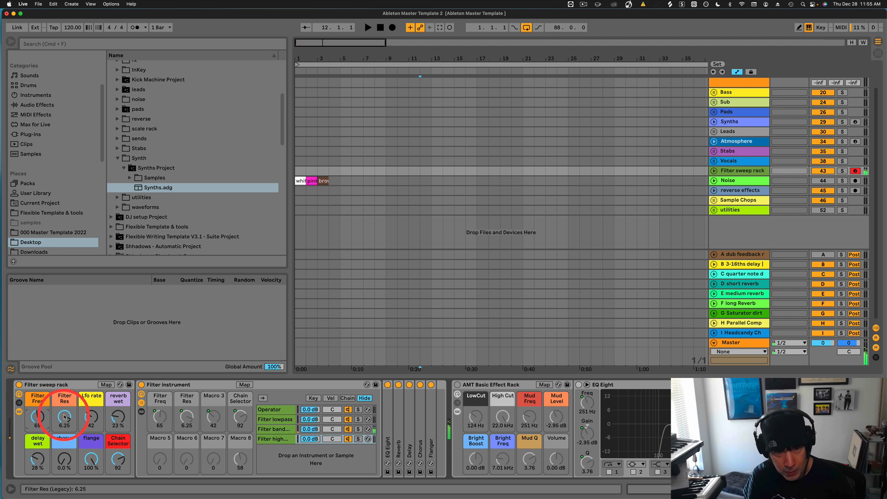
left_click_drag(65, 417, 42, 419)
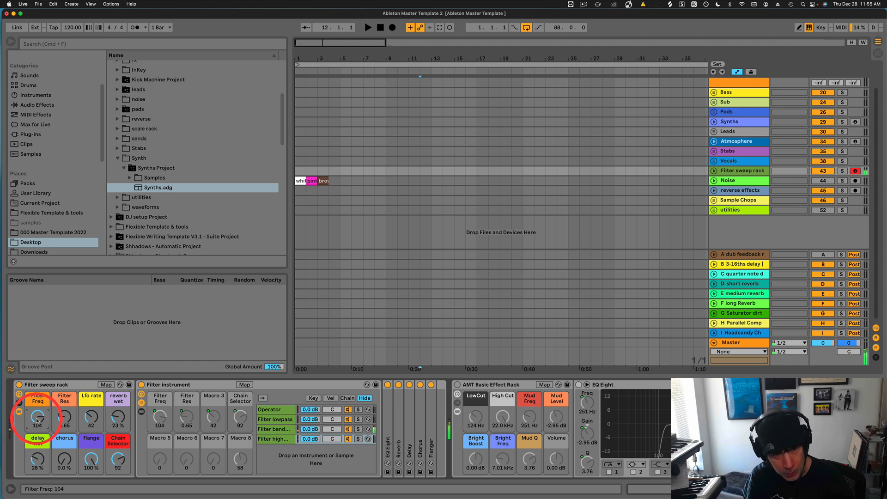
left_click_drag(37, 418, 37, 420)
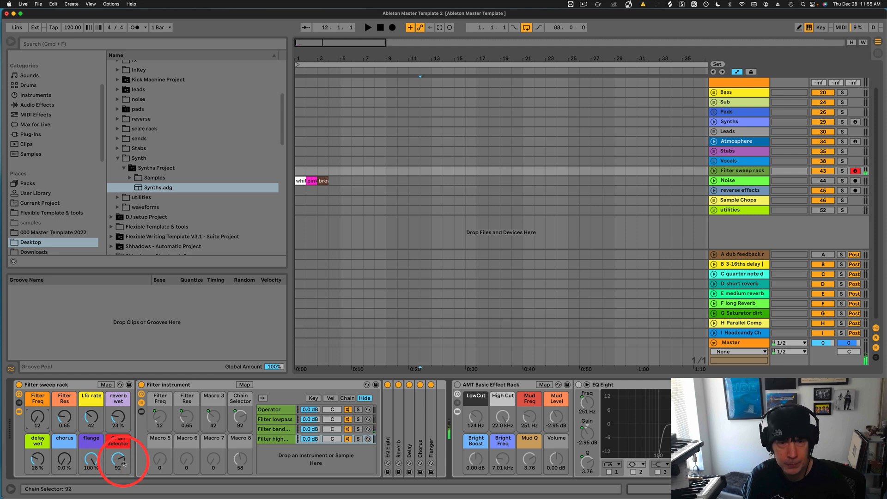
double_click(94, 461)
left_click(122, 461)
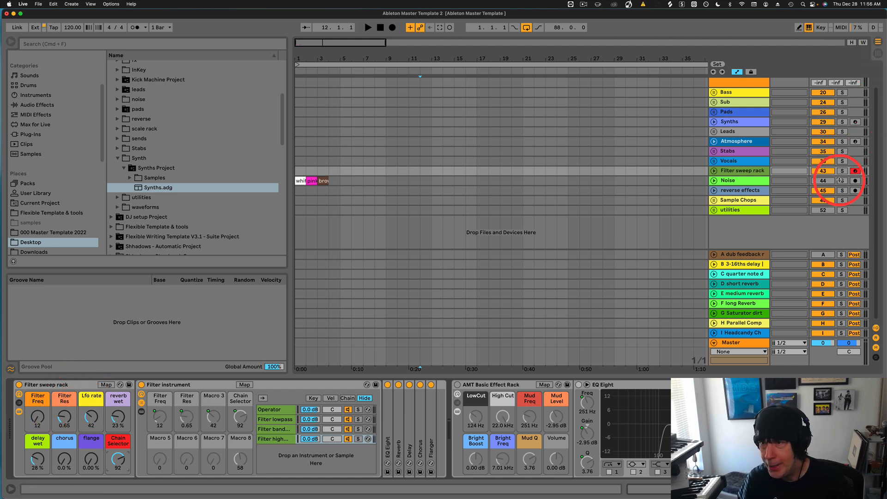
Arm, unfold, select and solo the Noise track in place of the Filter sweep rack.
left_click(855, 181)
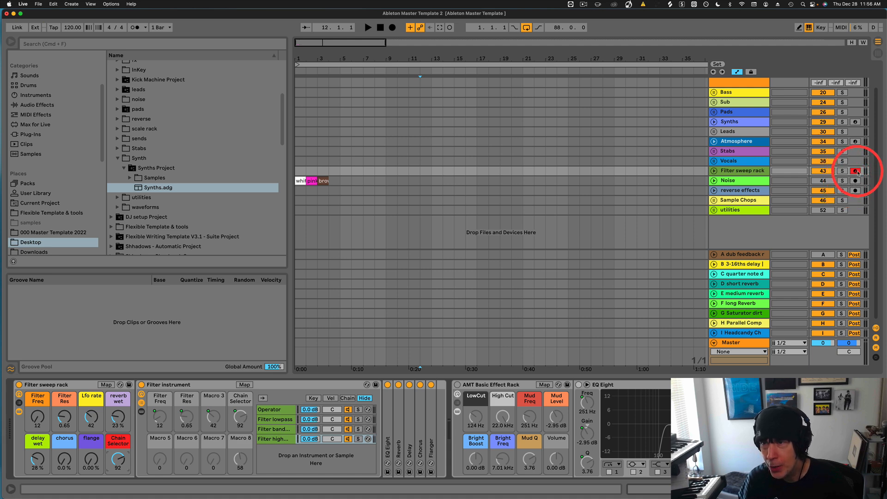
left_click(714, 180)
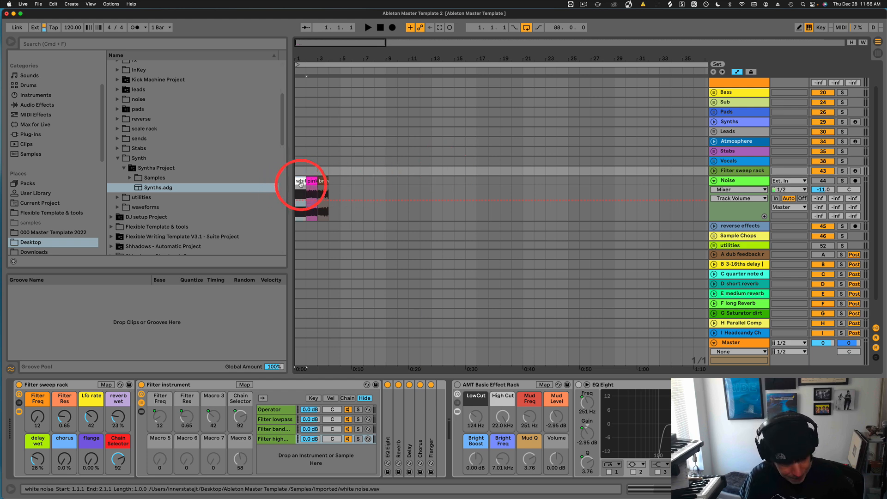
left_click(300, 183)
left_click(842, 181)
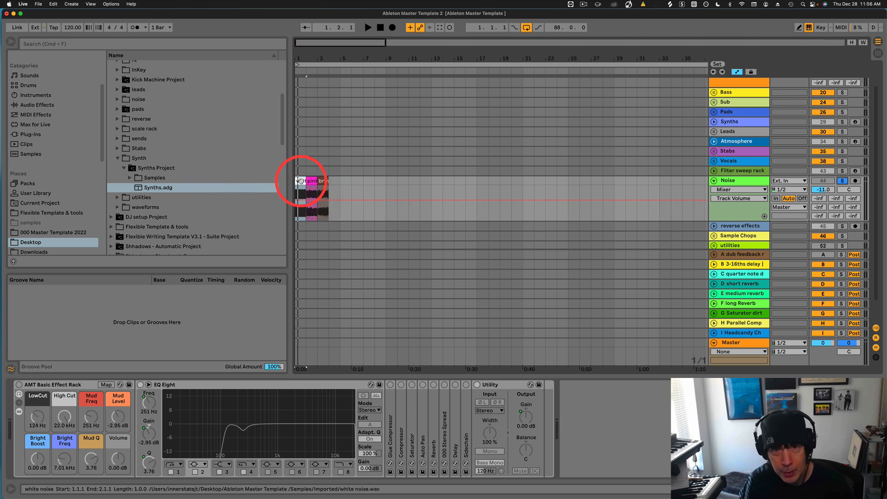
Audition the noise clips, then move the white noise clip to bar 9 and zoom in there.
key("space")
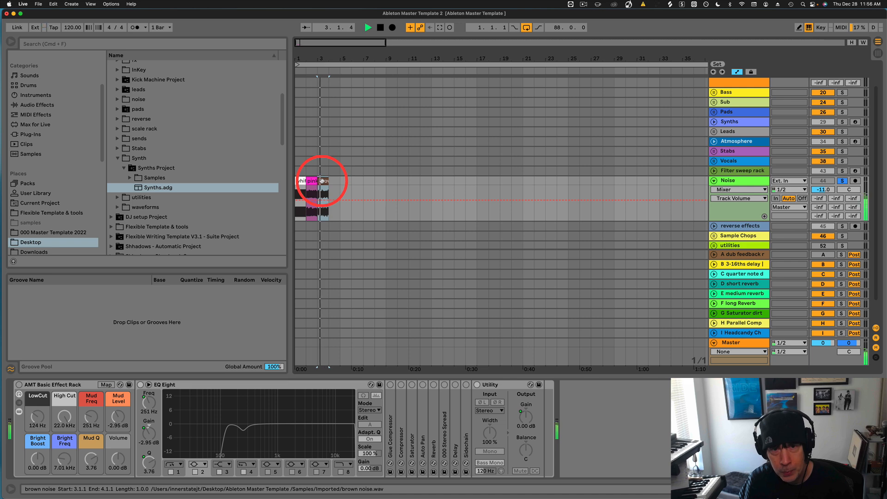
key("space")
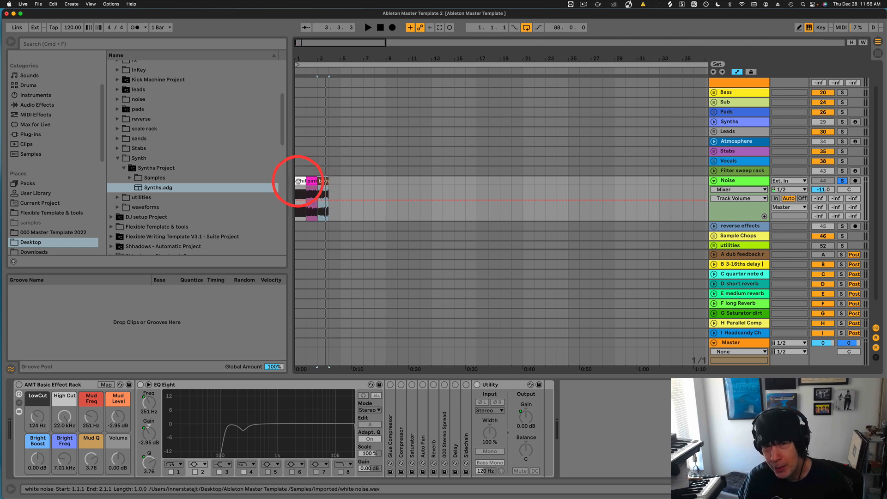
left_click_drag(298, 181, 391, 185)
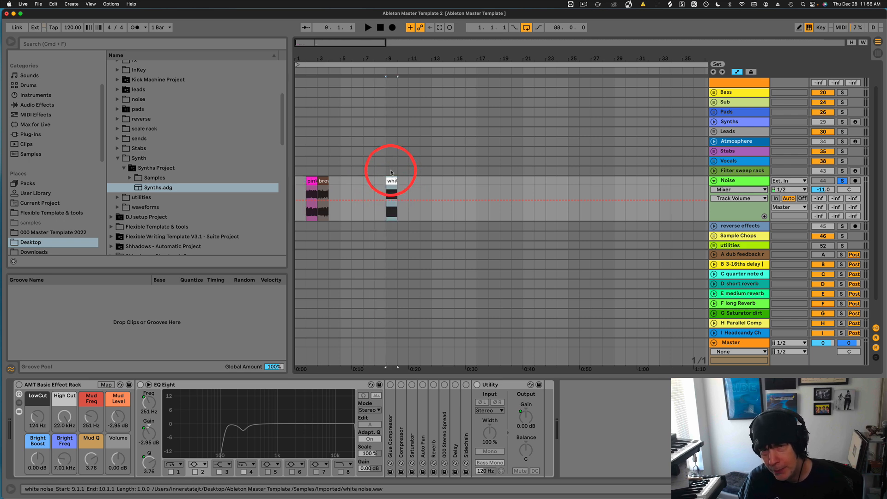
left_click_drag(389, 59, 389, 88)
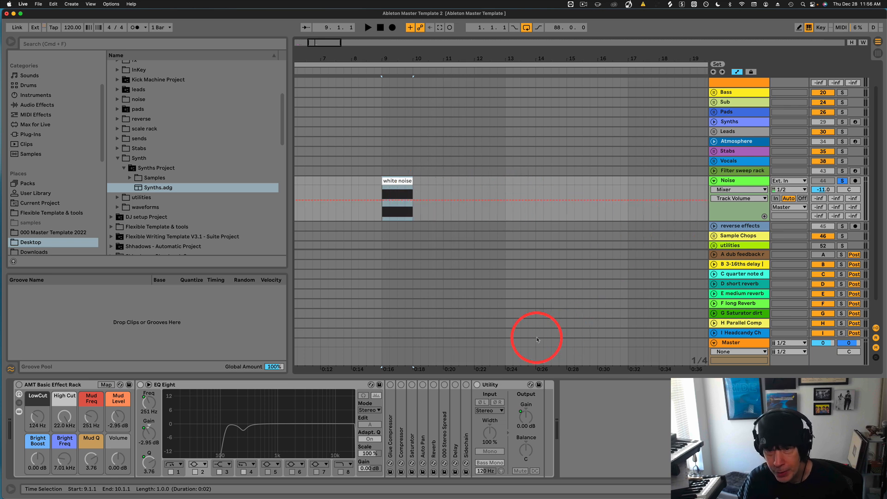
Enable the AMT Basic Effect Rack and draw a volume fade-in from -inf dB at the clip start.
left_click(477, 385)
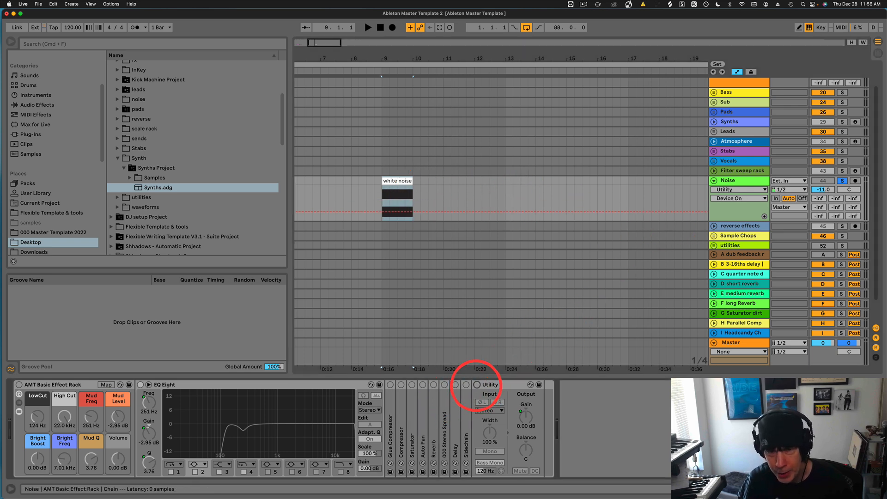
left_click(19, 384)
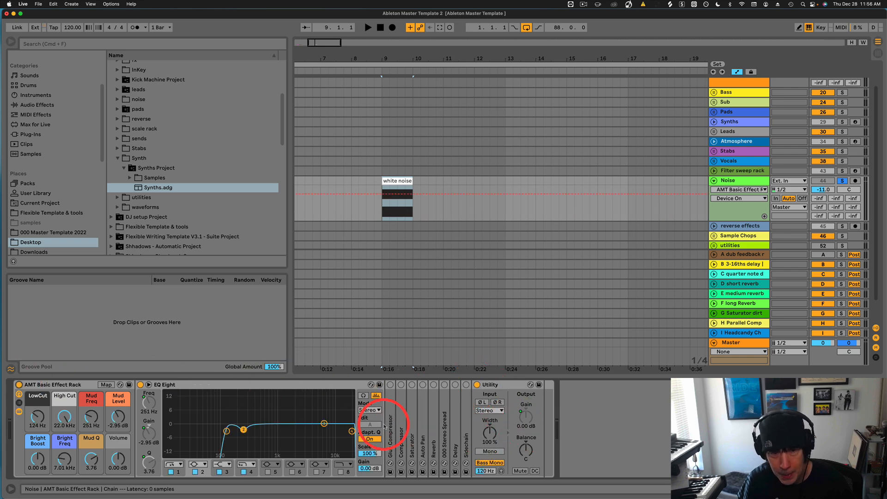
left_click(118, 459)
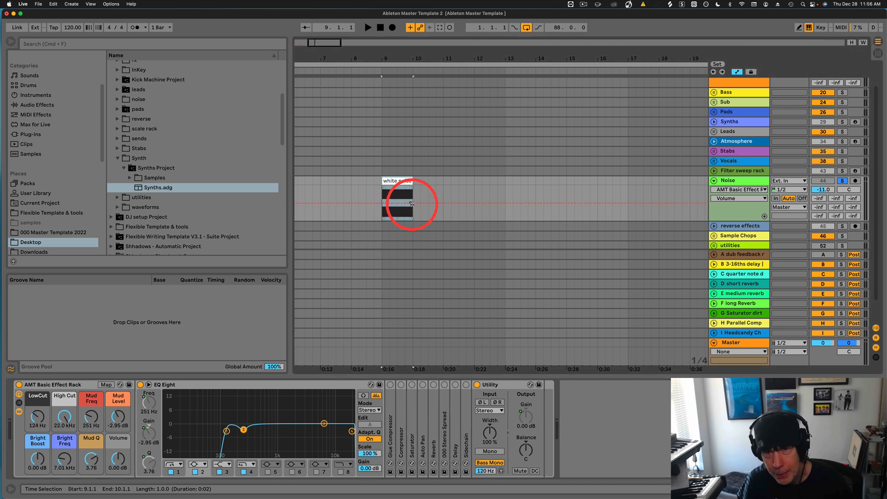
left_click(391, 204)
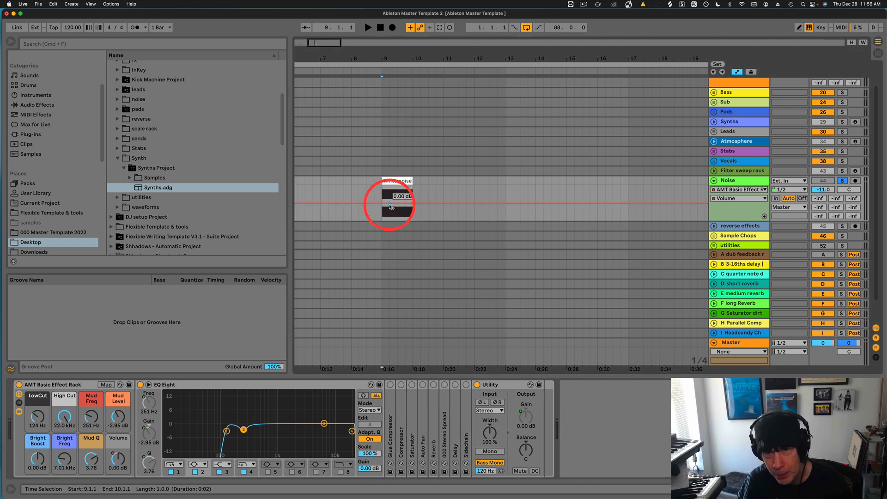
left_click_drag(391, 207, 388, 221)
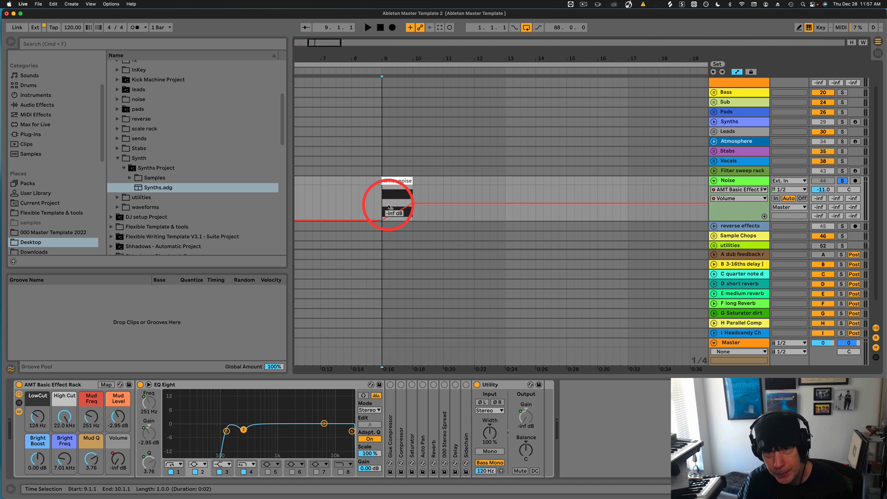
Audition the fade-in, then bring up the Auto Pan chain and play from bar 9.
left_click(351, 199)
key("space")
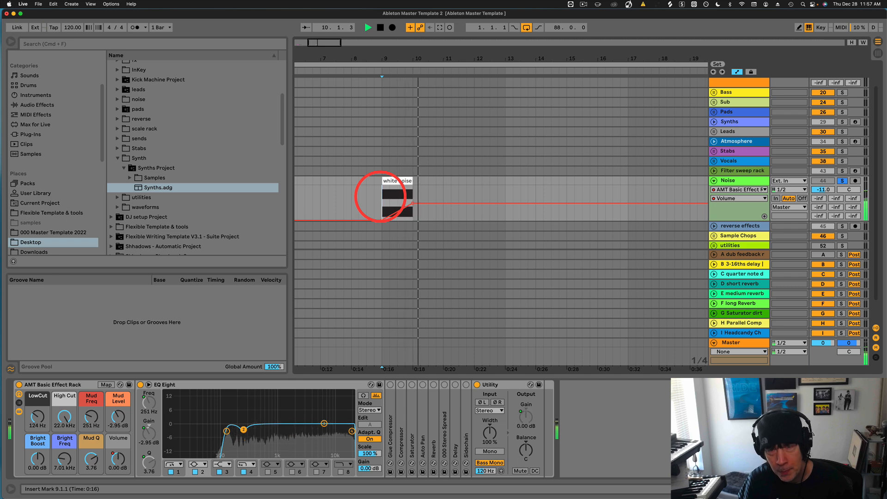
key("space")
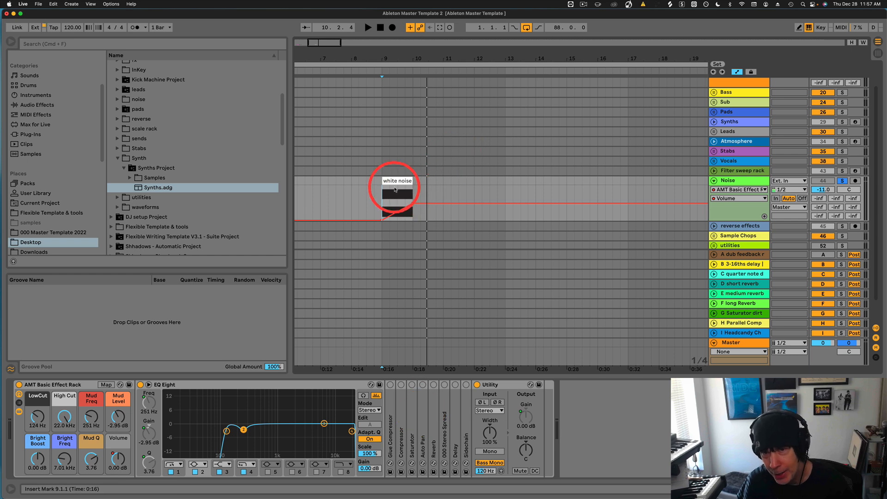
left_click(423, 391)
key("space")
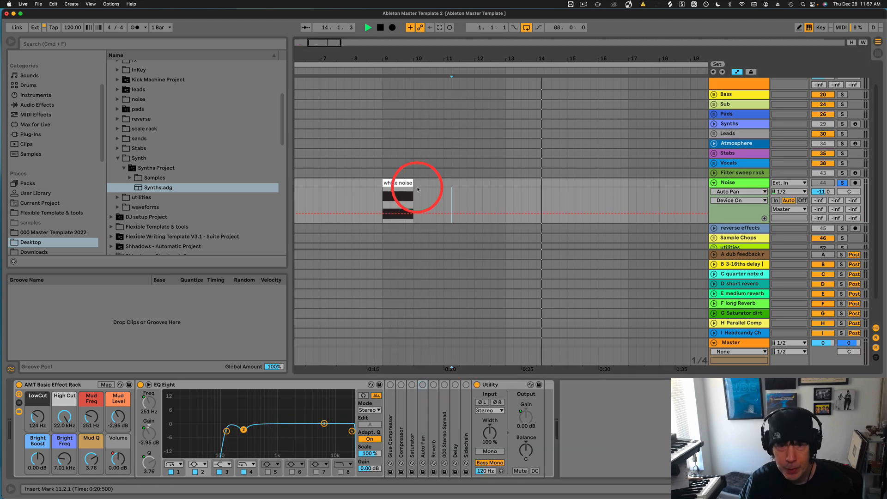
scroll(408, 191, "up", 1)
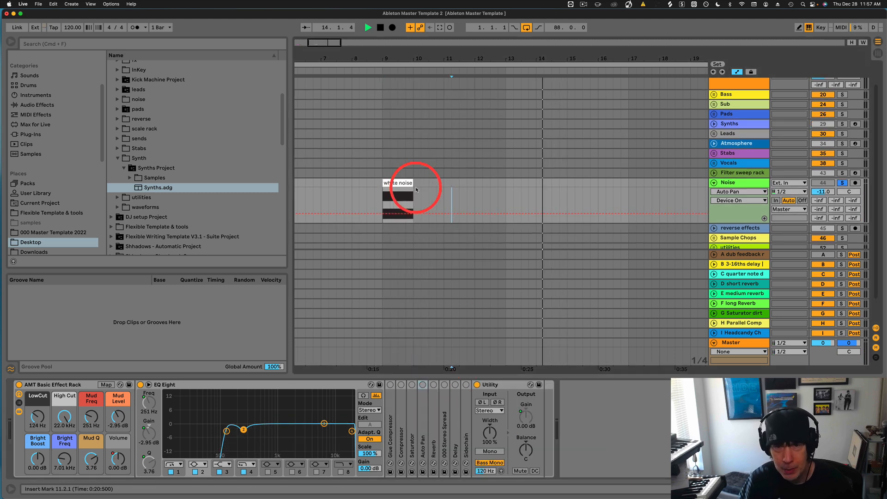
scroll(409, 191, "up", 1)
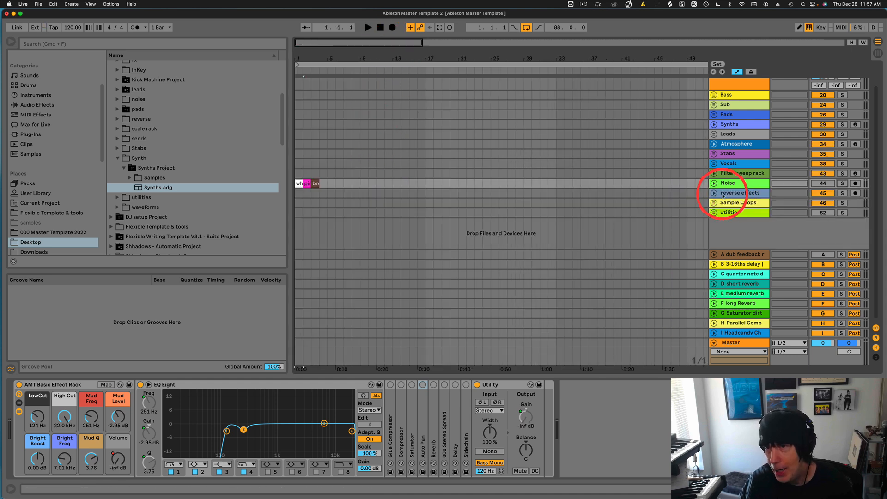
Show the reverse effects rack, raise its chain 7 macro, and browse reverse clips in Session view.
left_click(733, 193)
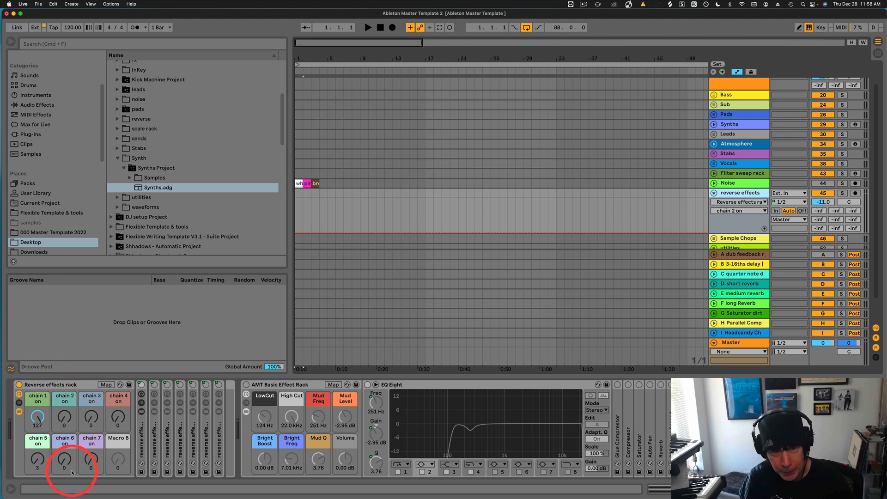
left_click_drag(90, 469, 91, 462)
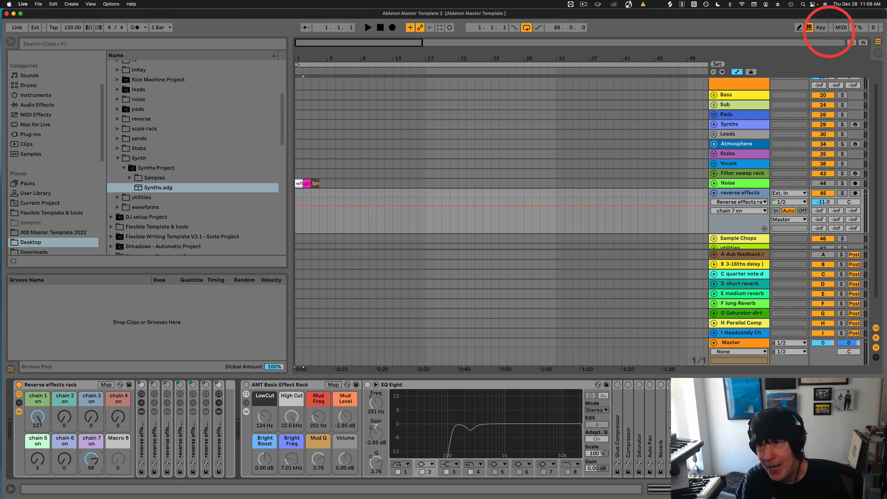
key("Tab")
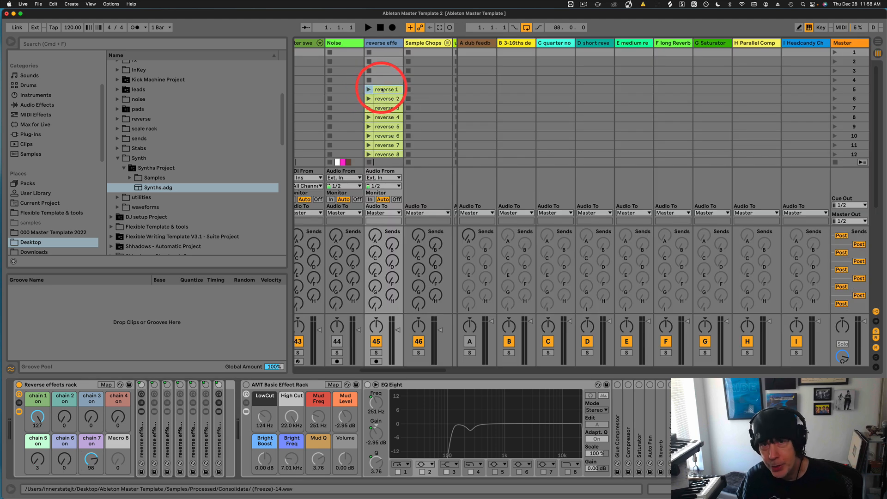
scroll(384, 97, "down", 6)
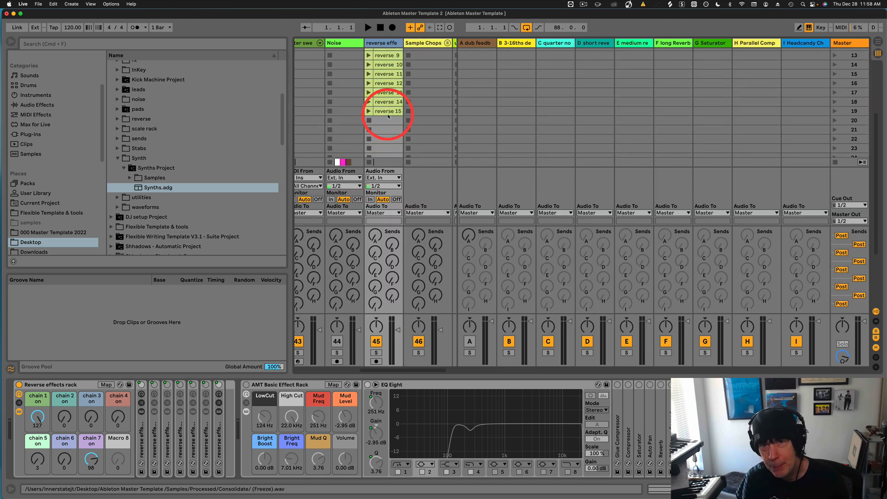
scroll(388, 114, "up", 6)
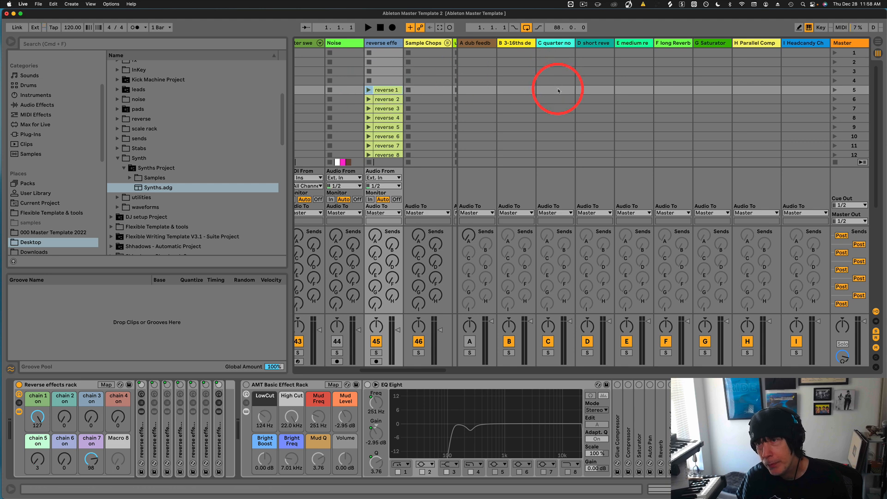
Paste the reverse 1 clip at bar 11 on the reverse effects track and play it back.
left_click(878, 42)
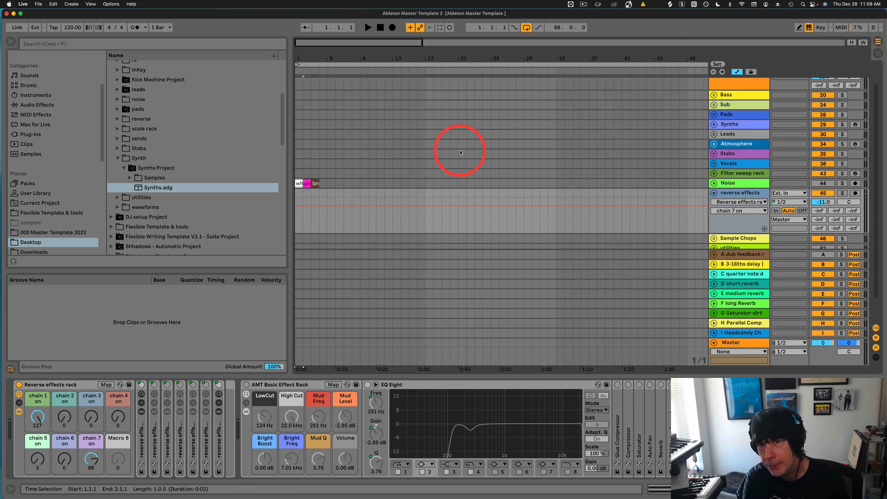
left_click(375, 221)
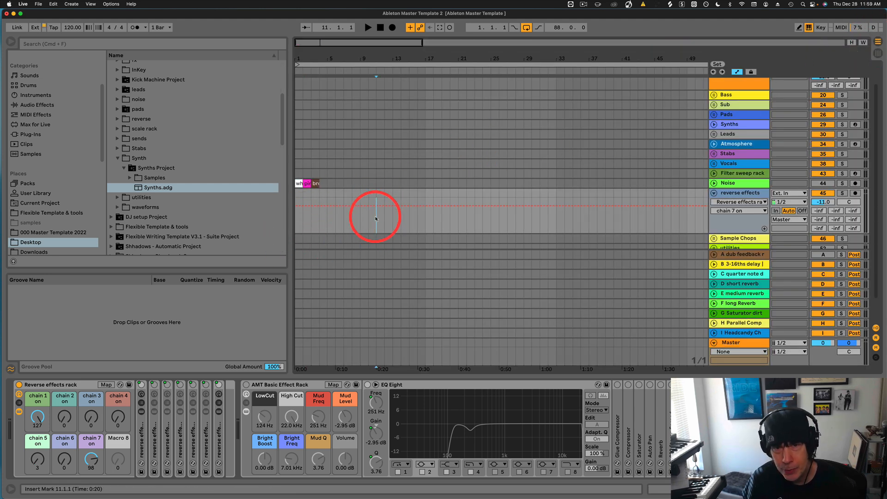
key("super+v")
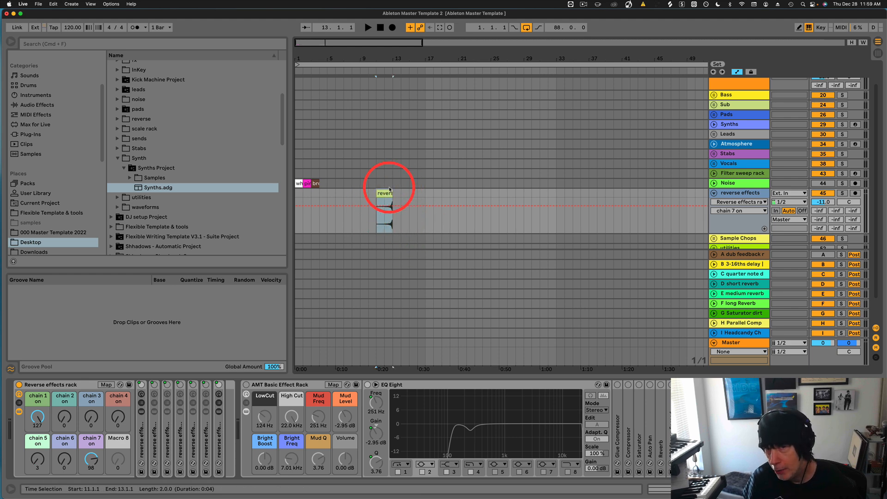
key("space")
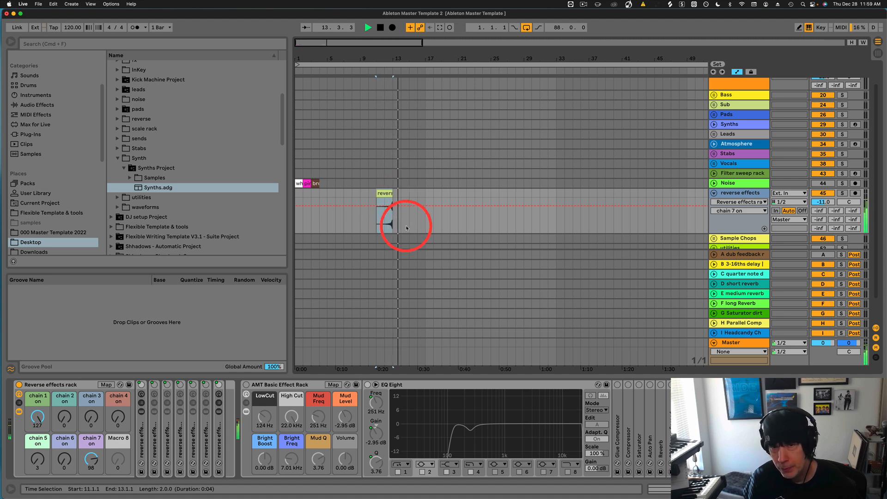
key("space")
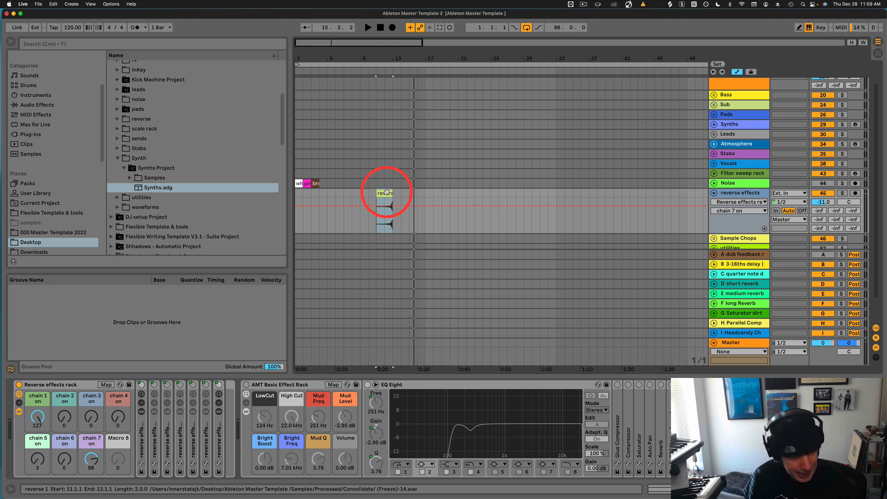
In Session view, launch reverse 3 and reverse 7 while sweeping the chain 2 and chain 1 macros.
key("Tab")
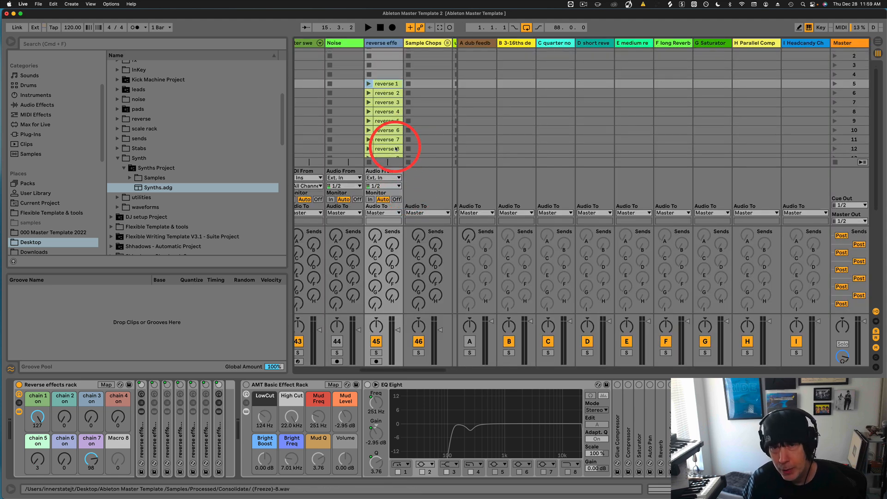
scroll(395, 149, "up", 10)
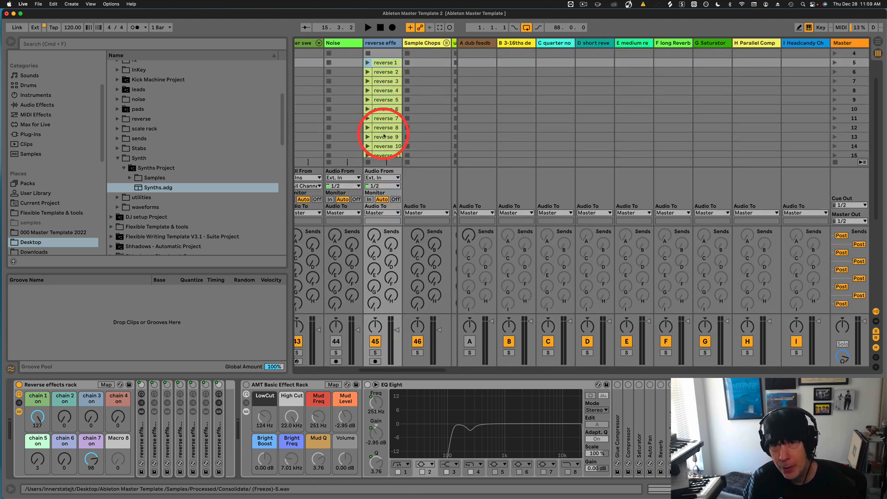
left_click(368, 73)
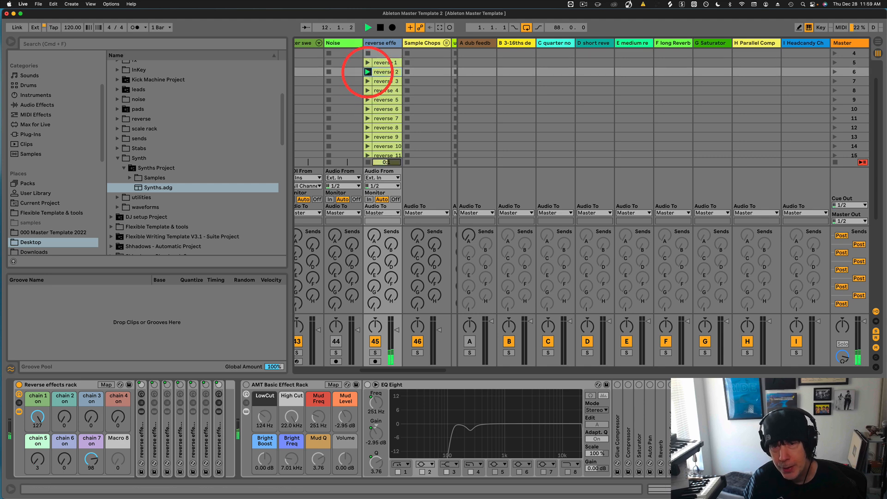
left_click(368, 82)
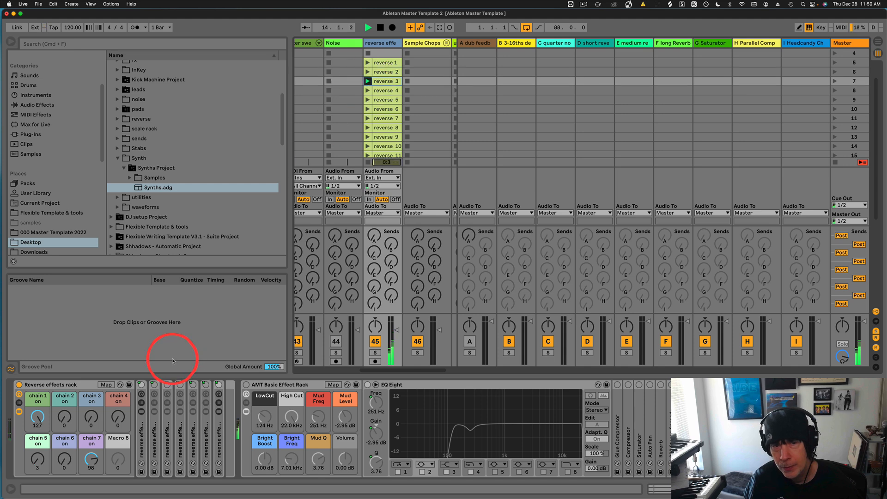
left_click_drag(65, 417, 66, 417)
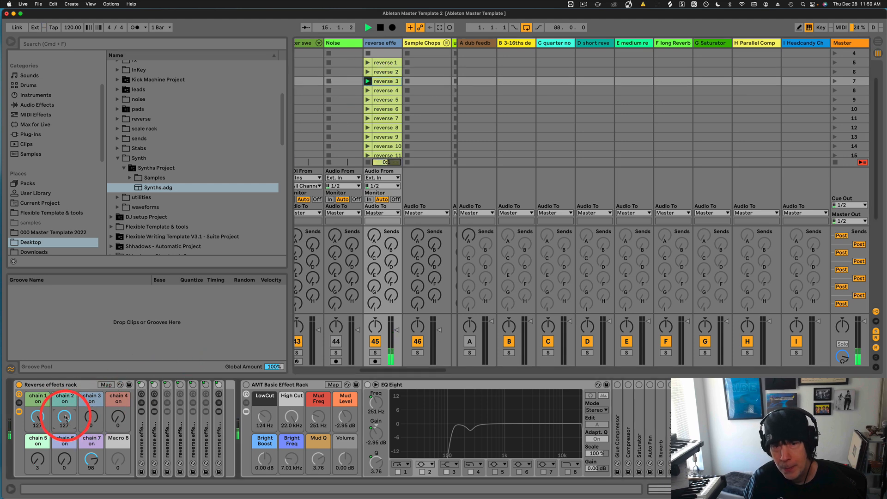
left_click_drag(65, 418, 89, 466)
left_click(37, 459)
left_click(367, 118)
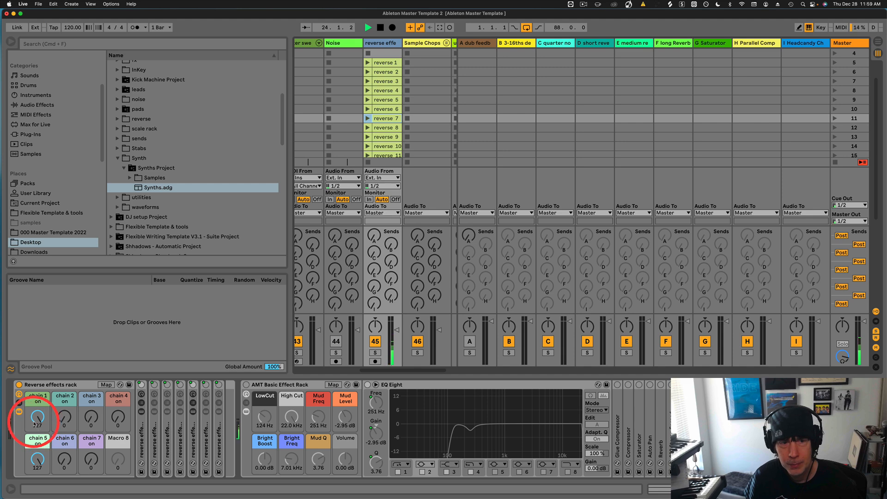
left_click_drag(38, 419, 36, 424)
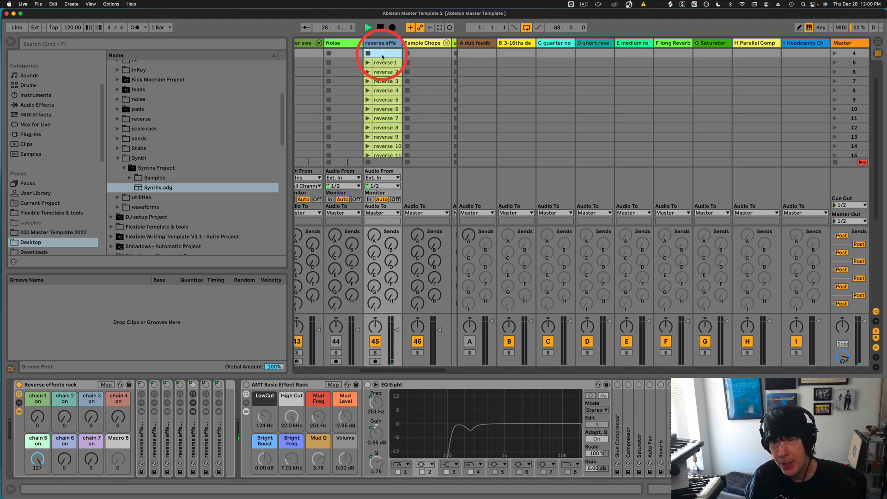
Select the reverse 1 clip on the reverse effects track and return to Arrangement view.
scroll(383, 79, "down", 4)
scroll(384, 76, "up", 5)
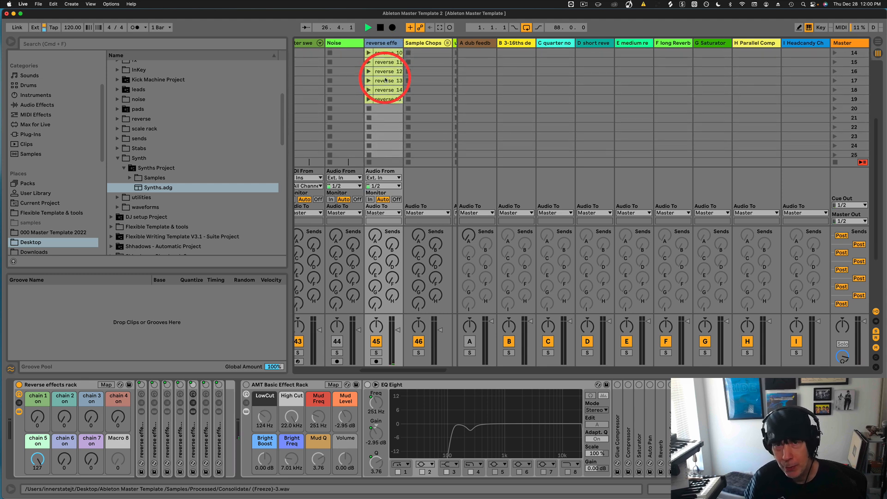
left_click(382, 44)
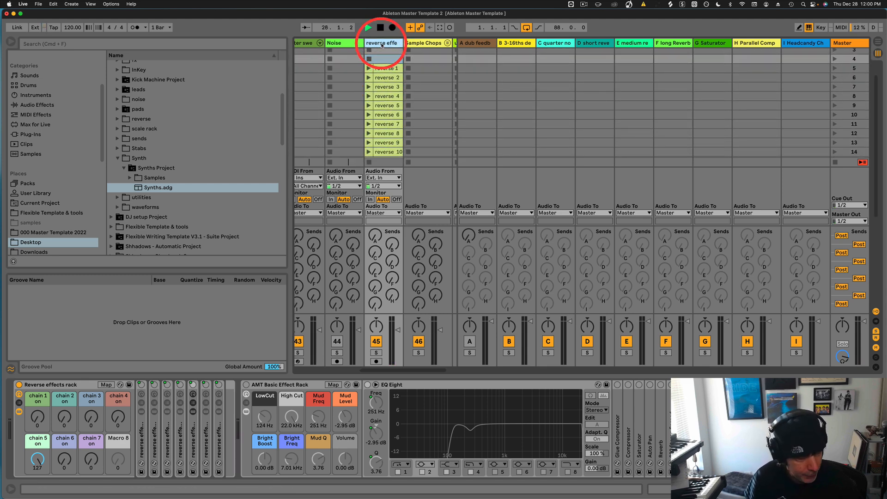
left_click(381, 68)
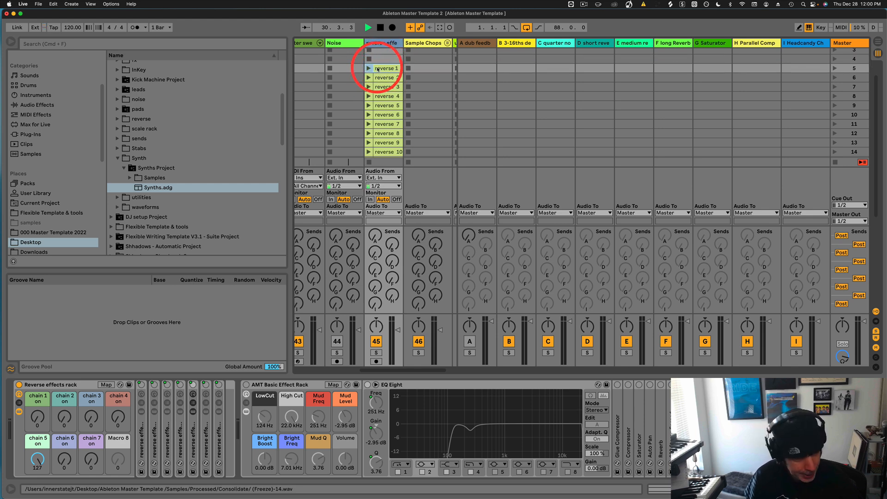
key("Tab")
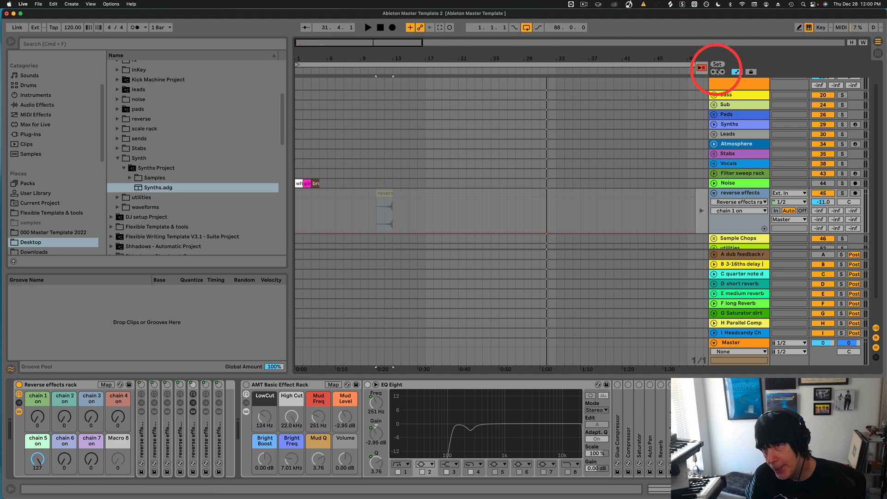
Restore arrangement playback with Back to Arrangement and select the reverse 1 clip at bar 11.
left_click(701, 68)
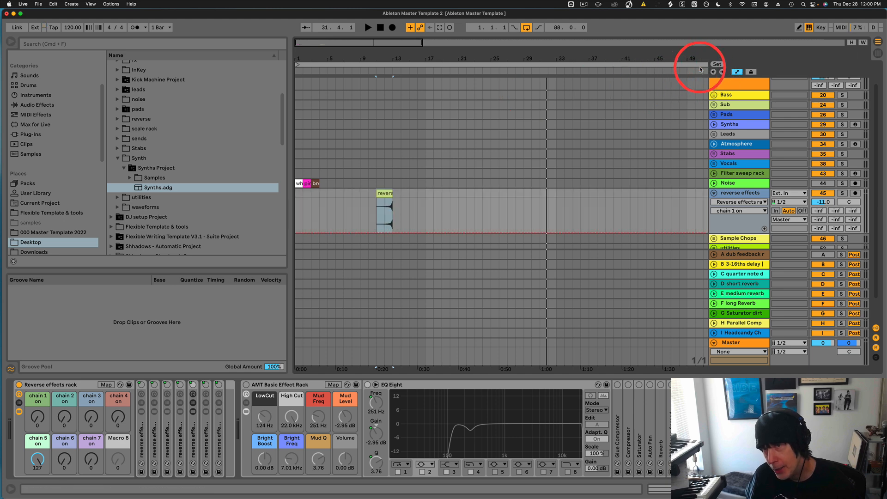
left_click(389, 197)
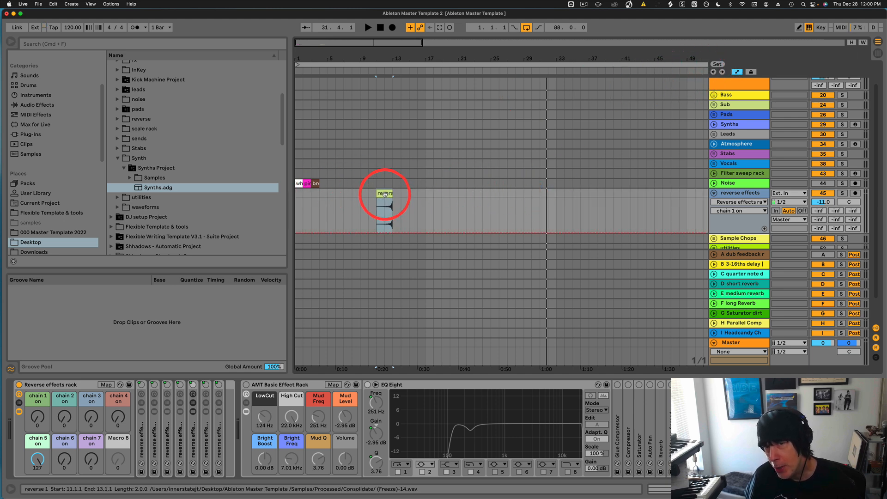
mouse_move(385, 194)
left_mouse_down()
mouse_move(467, 194)
mouse_move(401, 187)
mouse_move(384, 198)
mouse_move(398, 203)
left_mouse_up()
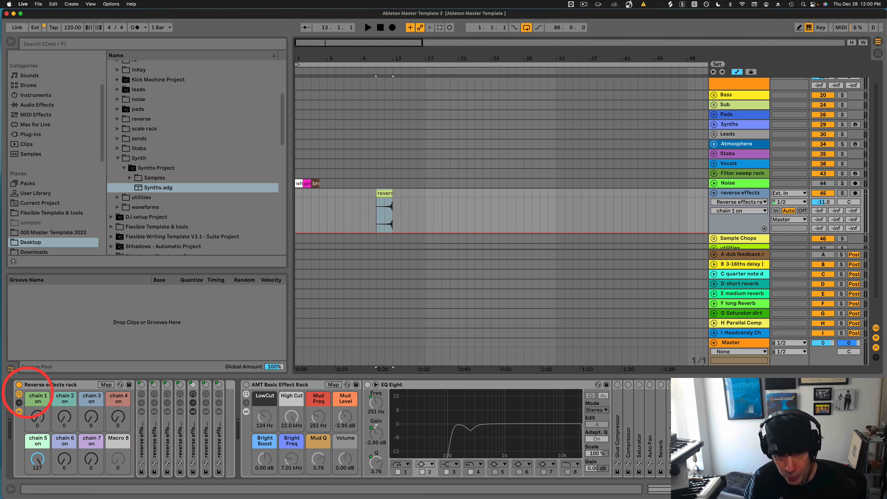
Fold reverse effects, expand the Sample Chops group, and select its SynthJams track.
left_click(714, 193)
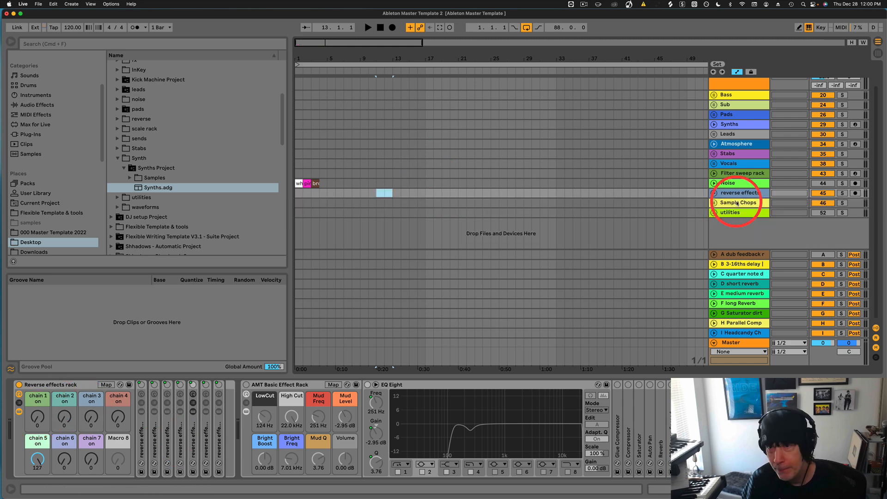
left_click(737, 203)
left_click(714, 203)
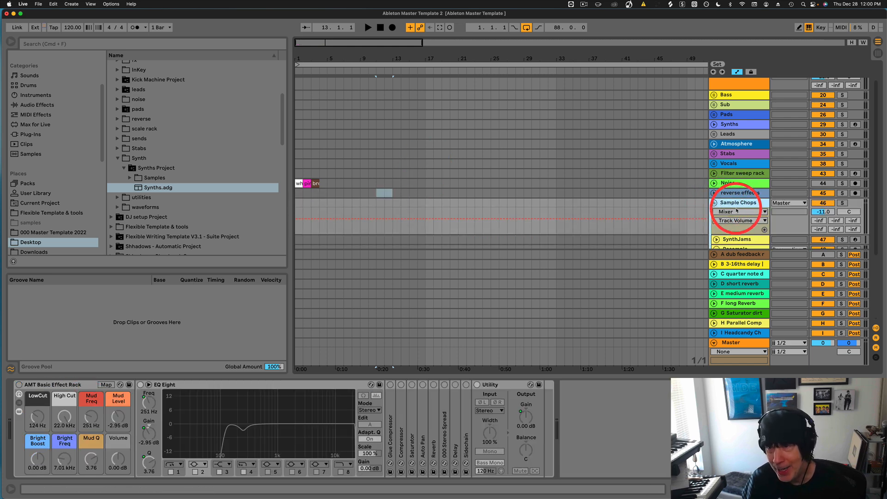
scroll(723, 204, "down", 3)
left_click(737, 166)
scroll(733, 190, "down", 2)
scroll(734, 190, "up", 2)
left_click(737, 176)
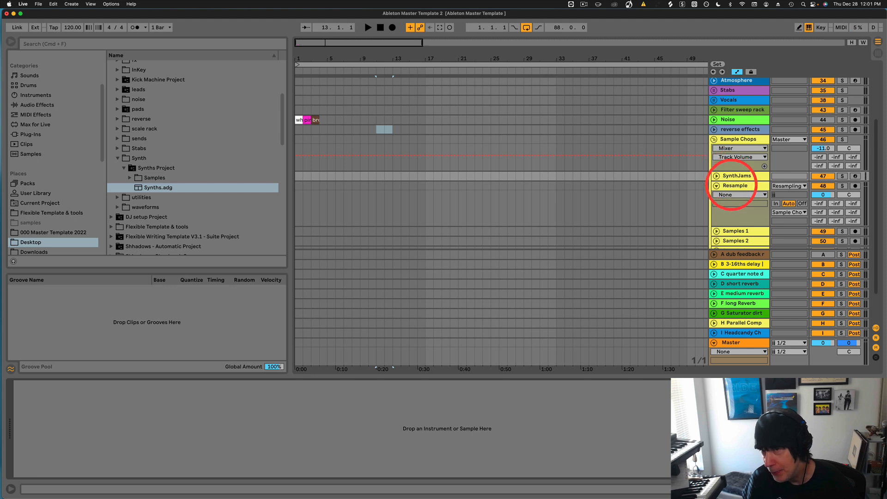
Select and arm the Resample track, revisit SynthJams, then fold Resample to one row.
left_click(732, 185)
left_click(856, 186)
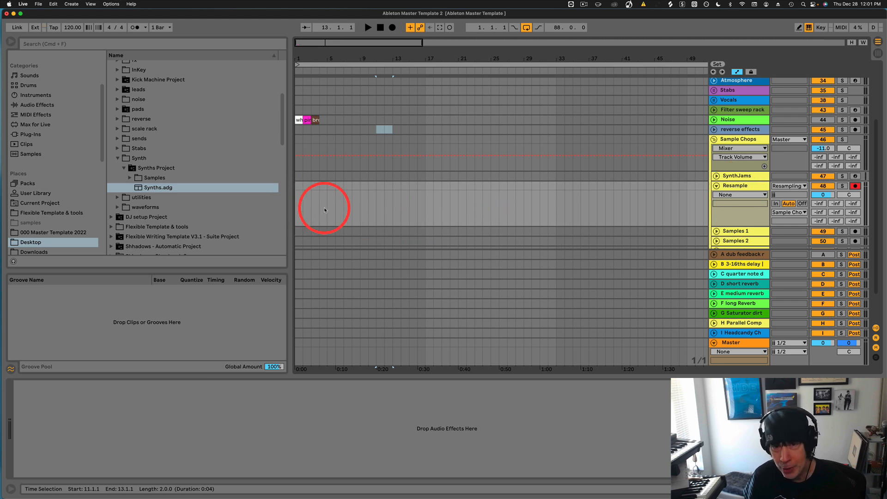
scroll(755, 222, "down", 3)
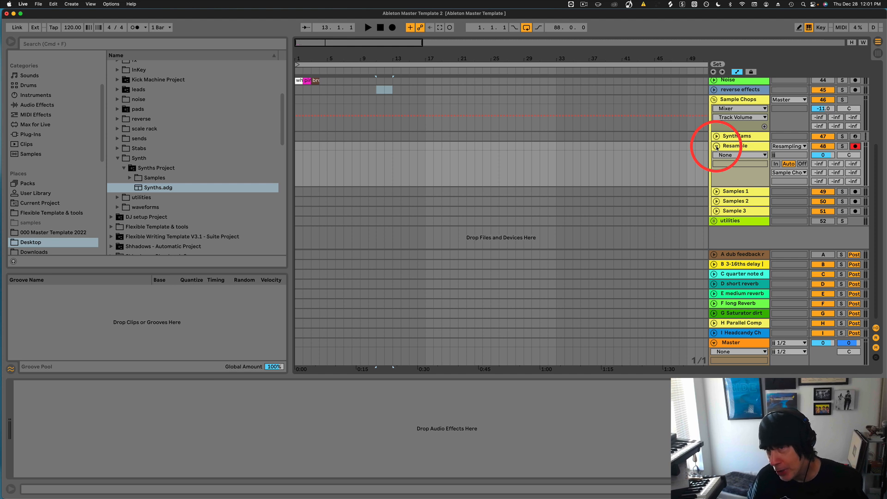
left_click(736, 136)
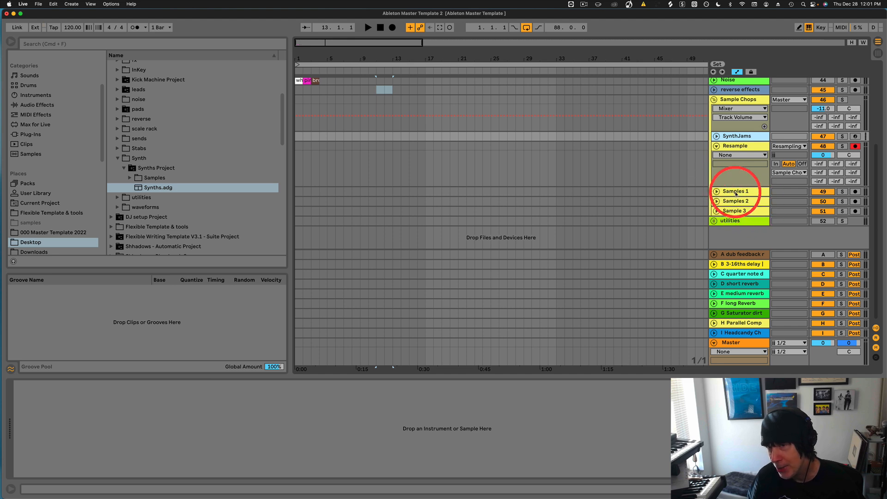
double_click(736, 177)
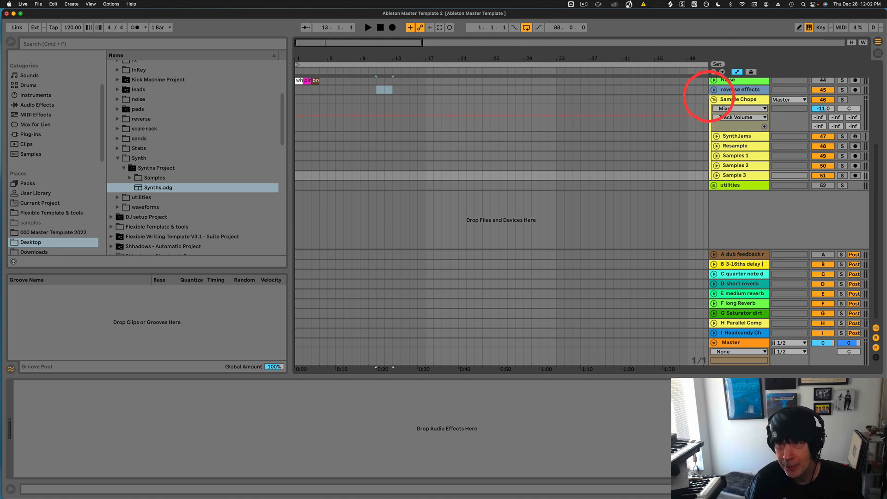
Fold Sample Chops, expand utilities, and select and arm the Verb tester track.
left_click(714, 99)
left_click(714, 109)
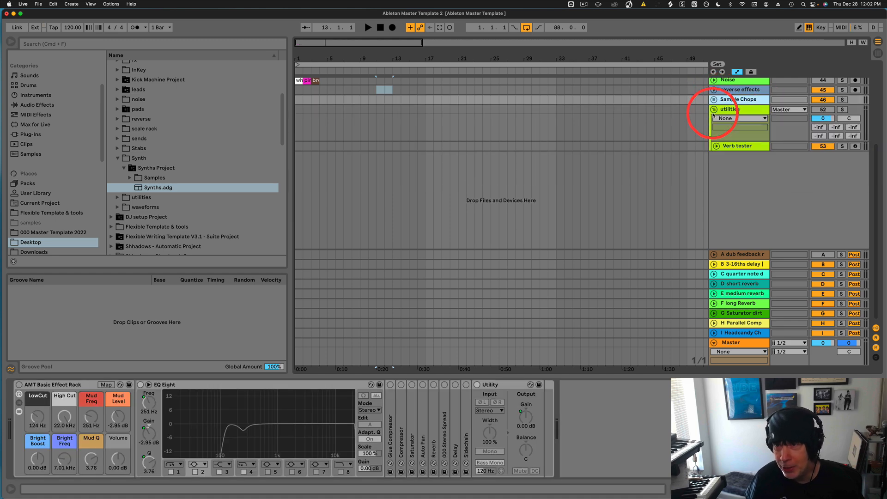
left_click(739, 147)
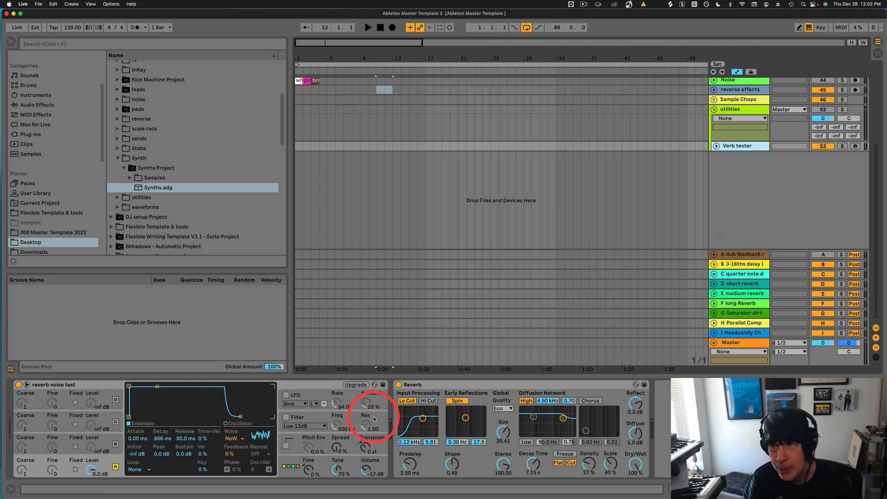
left_click(855, 146)
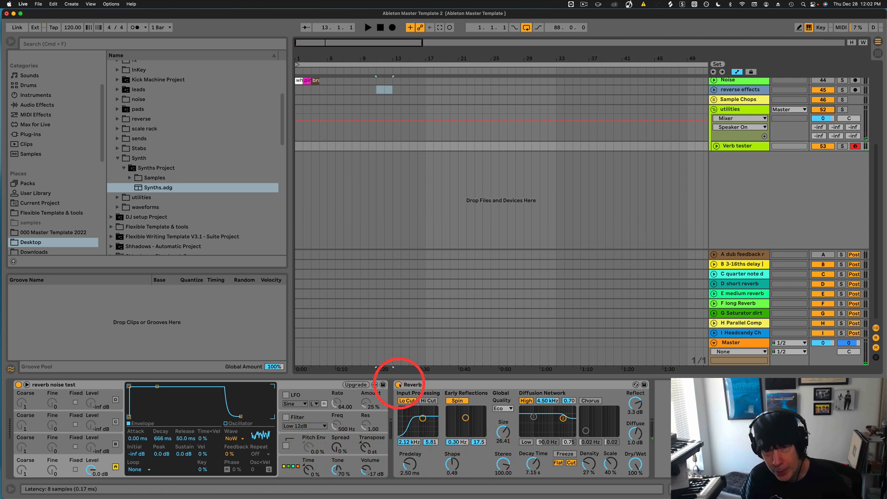
Toggle the Reverb off and on to compare, adjust Diffuse, and set Decay Time to 4.98 s.
left_click(399, 385)
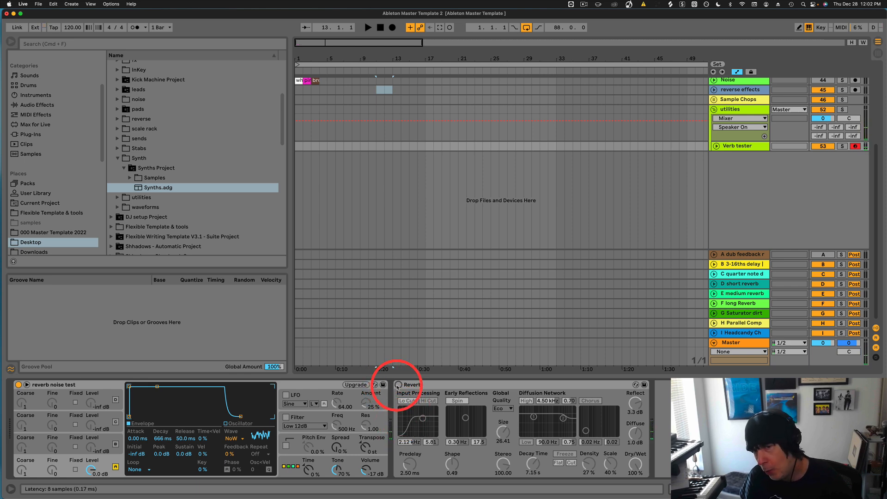
left_click(399, 385)
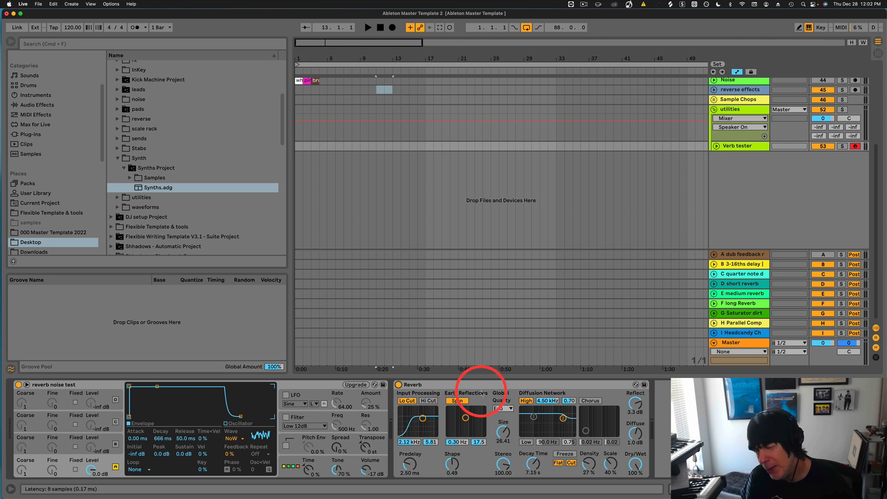
left_click(432, 385)
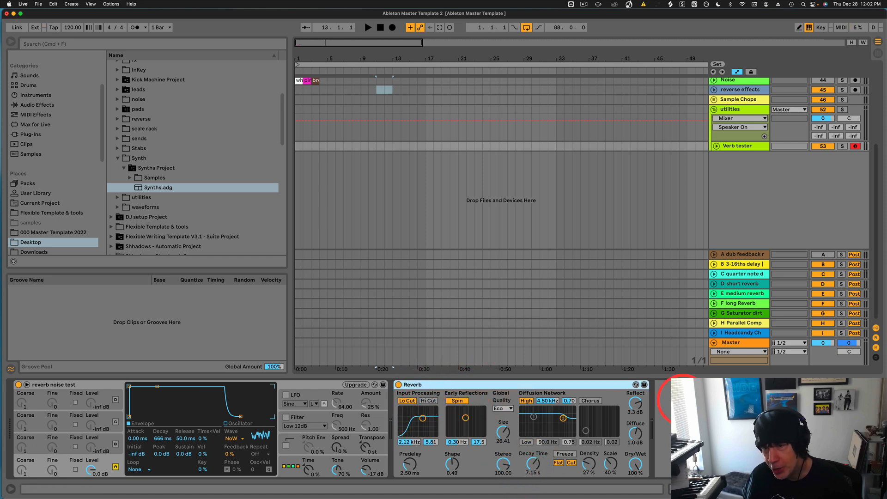
left_click_drag(634, 444, 634, 440)
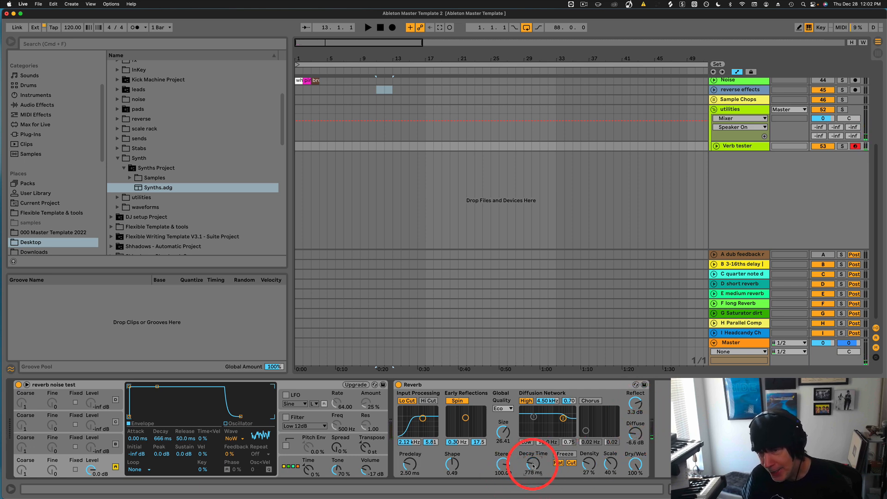
left_click_drag(533, 464, 533, 464)
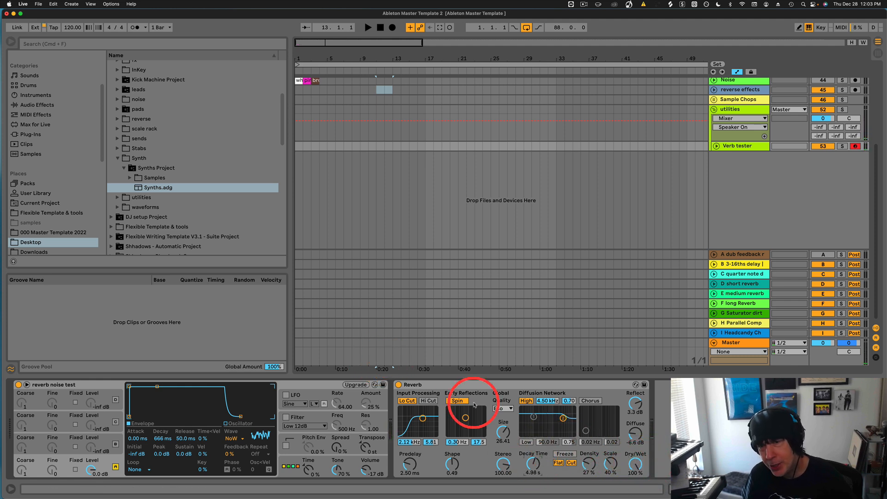
left_click(479, 387)
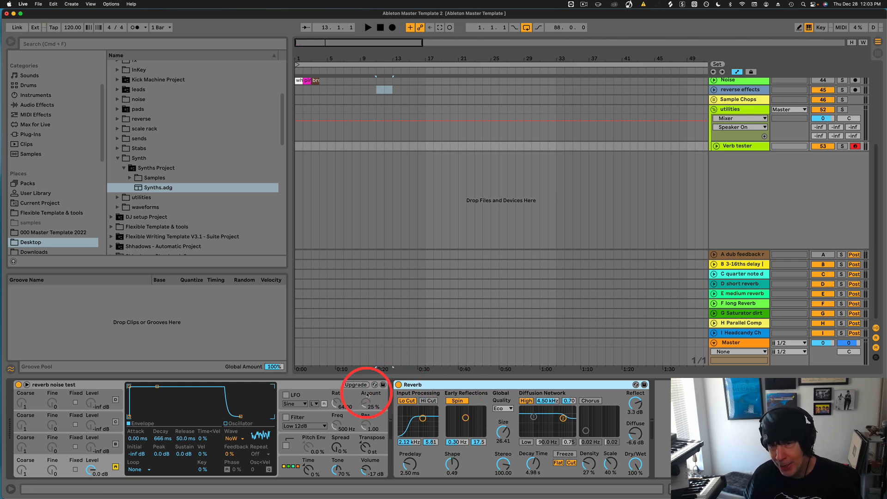
left_click(319, 384)
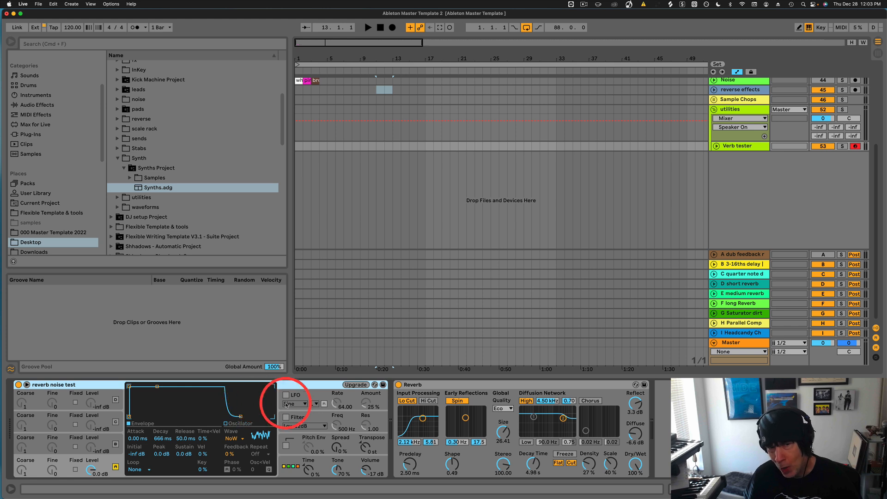
left_click(469, 384)
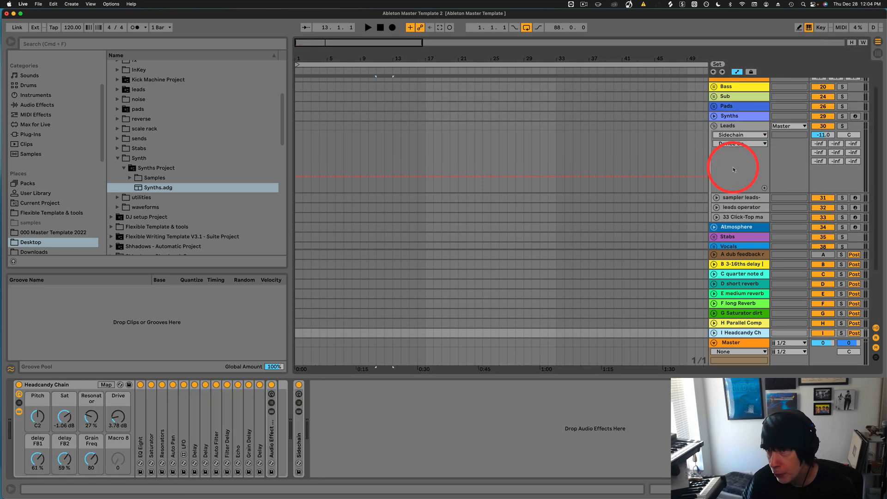
Collapse Leads, select Synths, and expand its Sidechain compressor and the Sidechain track's lane.
left_click(714, 126)
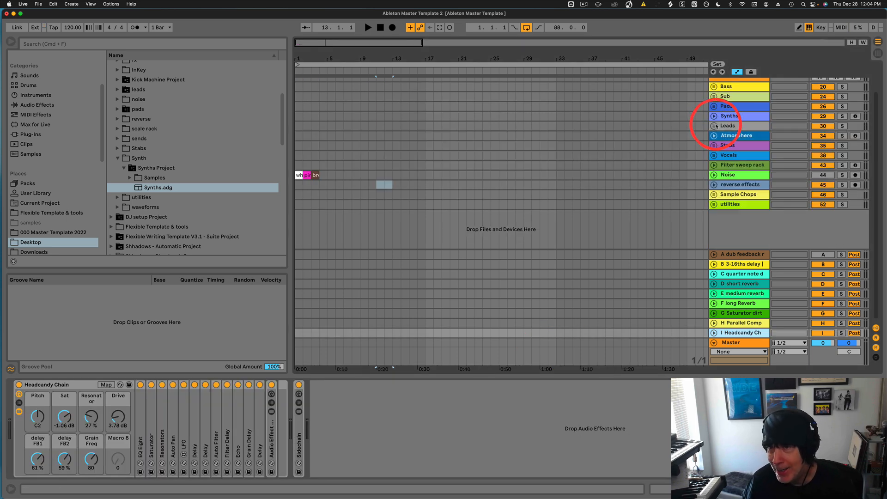
left_click(730, 115)
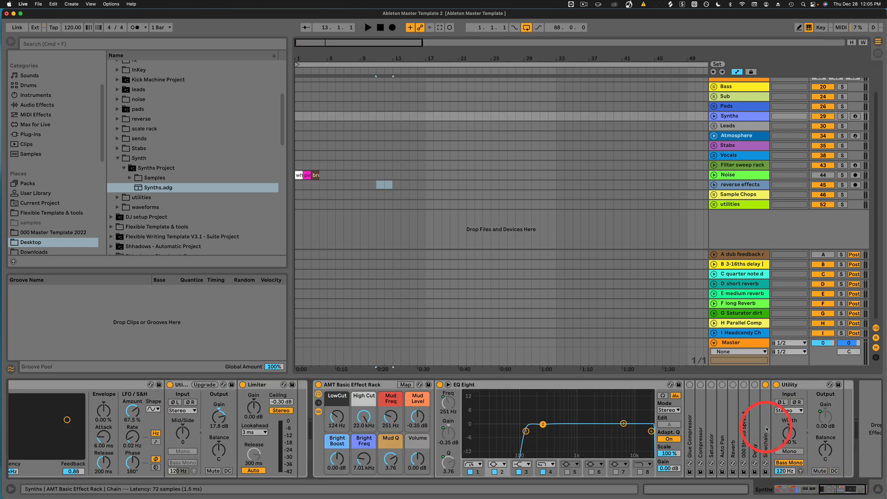
double_click(767, 429)
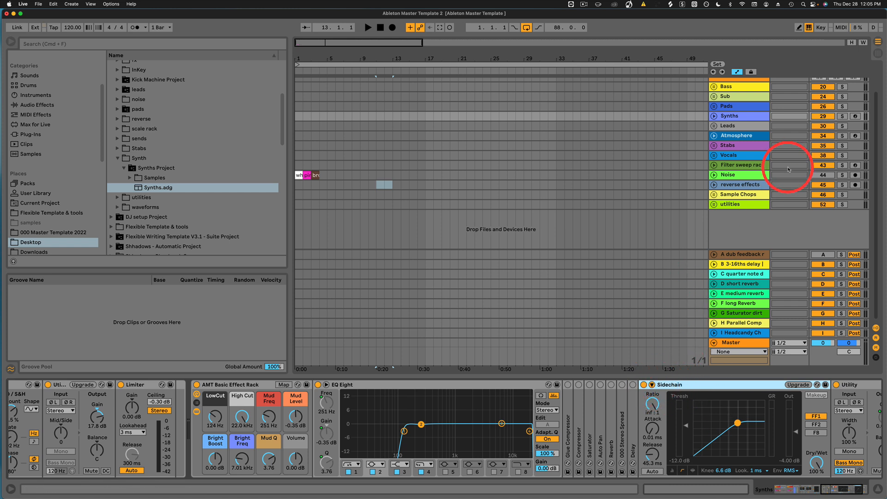
scroll(783, 172, "up", 3)
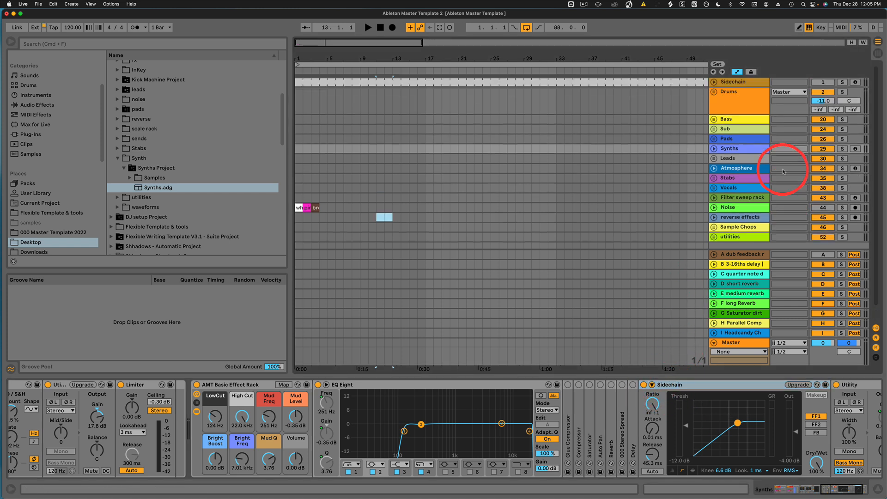
left_click(714, 82)
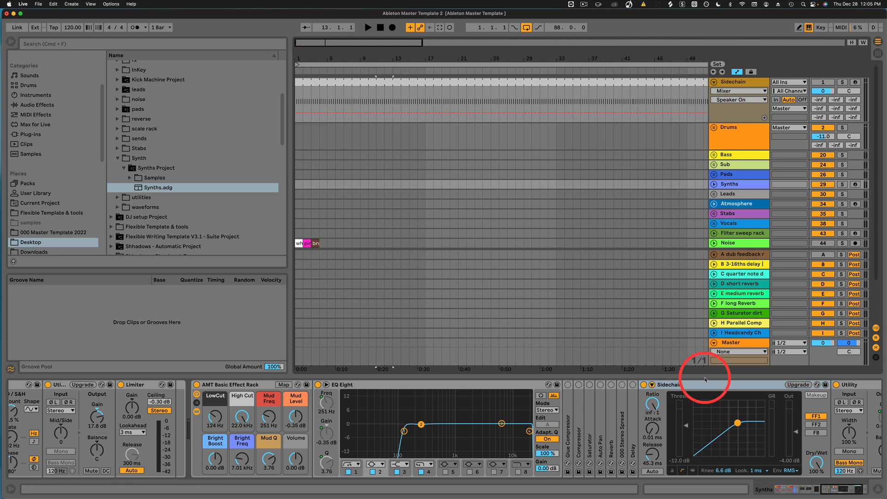
Confirm the compressor's sidechain Audio From stays on the Sidechain track, then fold the device.
left_click(651, 385)
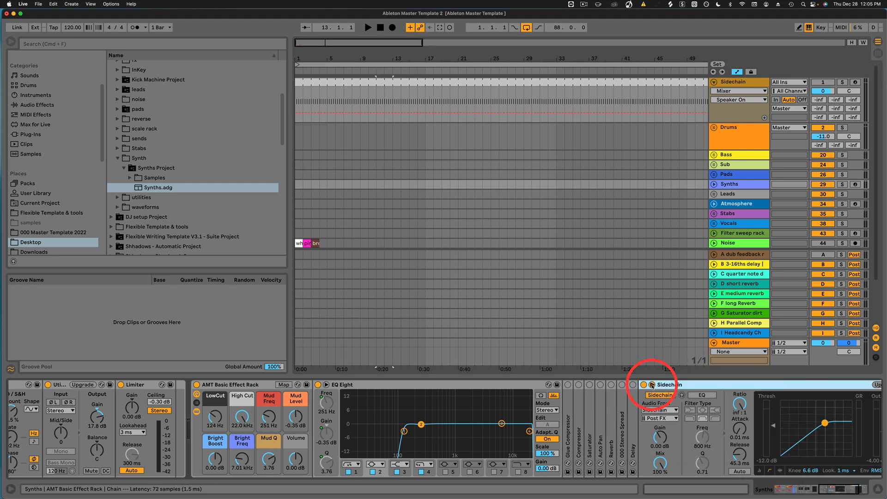
left_click(660, 411)
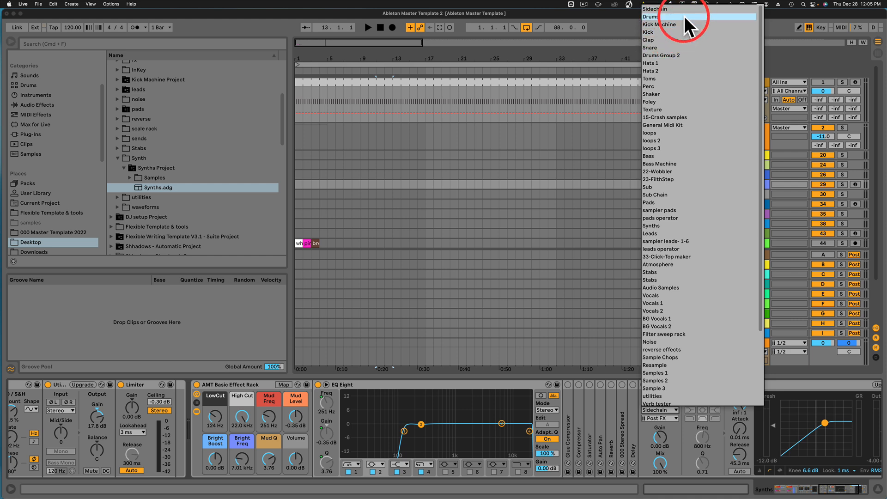
left_click(665, 10)
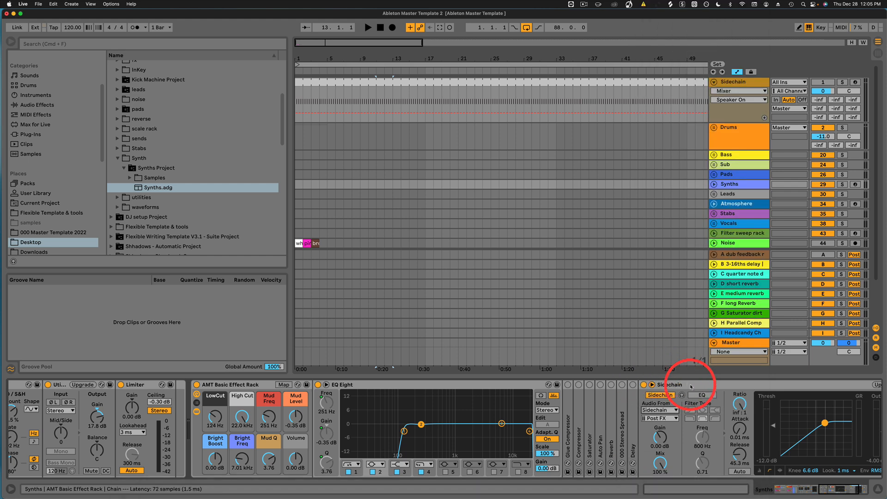
double_click(699, 387)
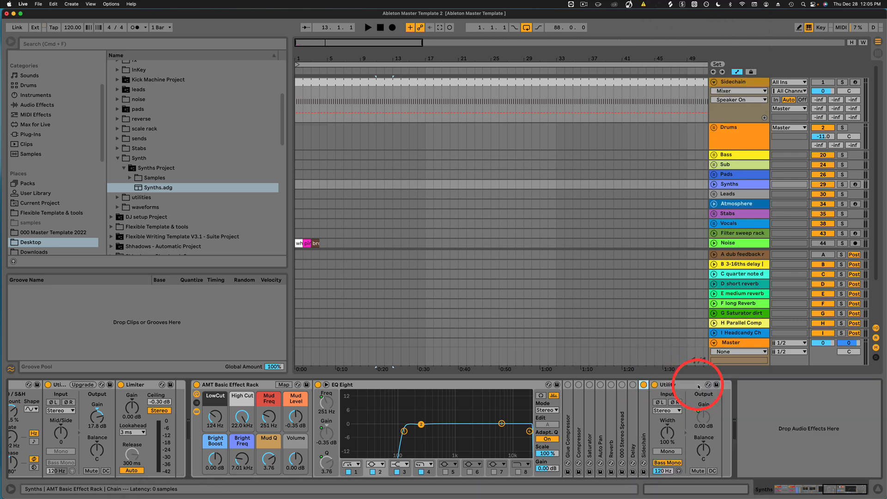